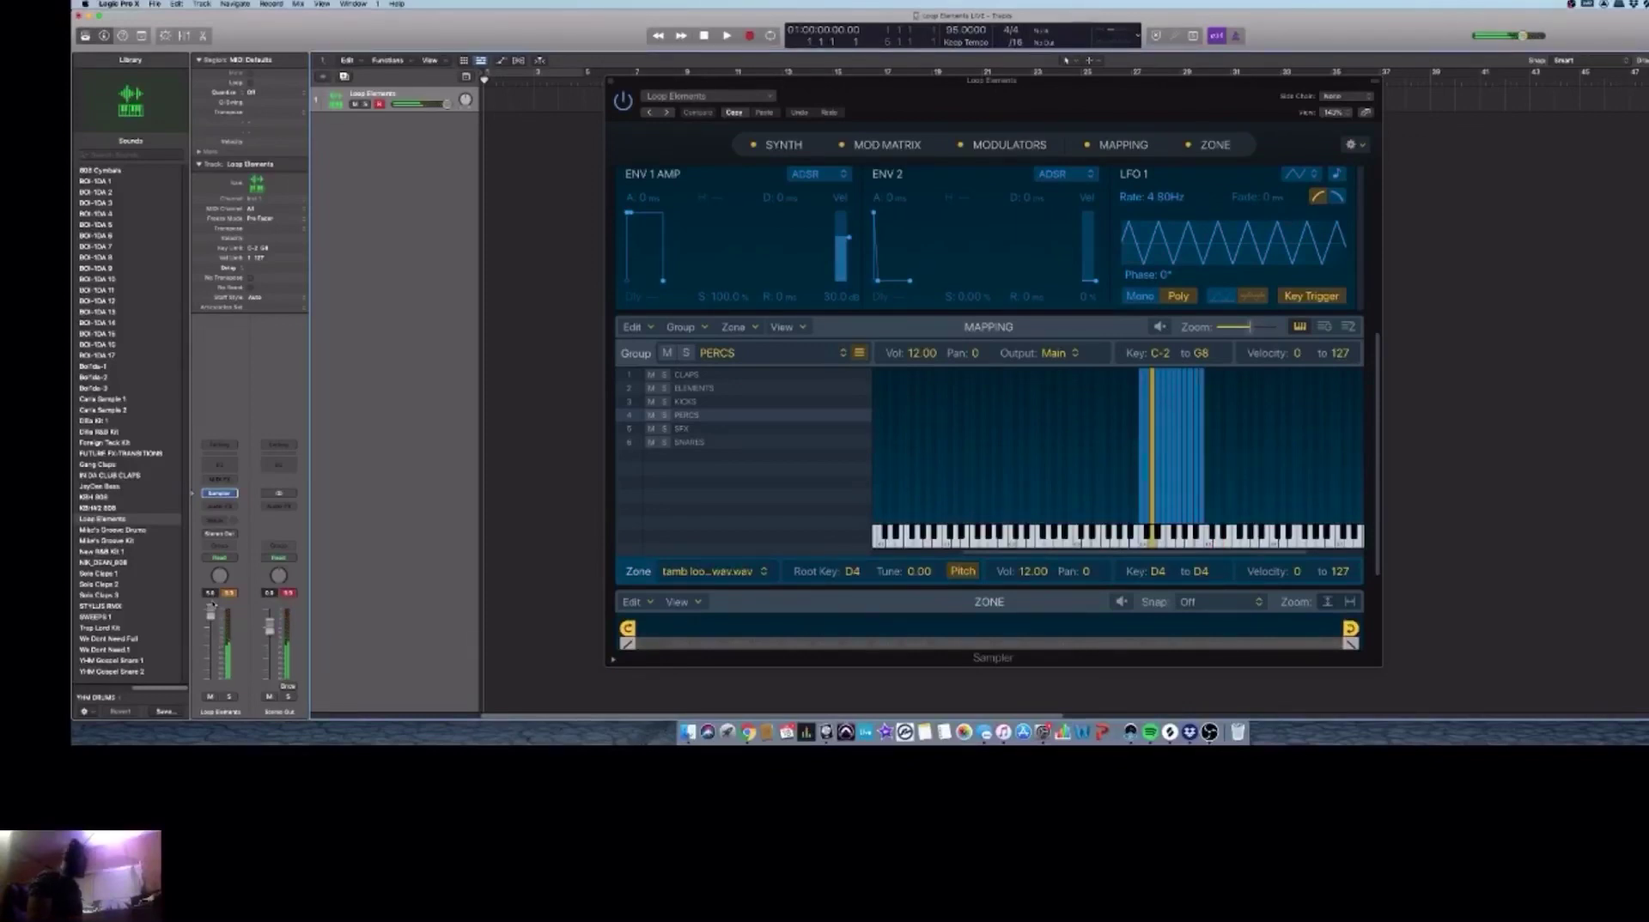
Step: Record a four-bar sampler part on the first Loop Elements track and quantize the region to 1/4 Note
key("r")
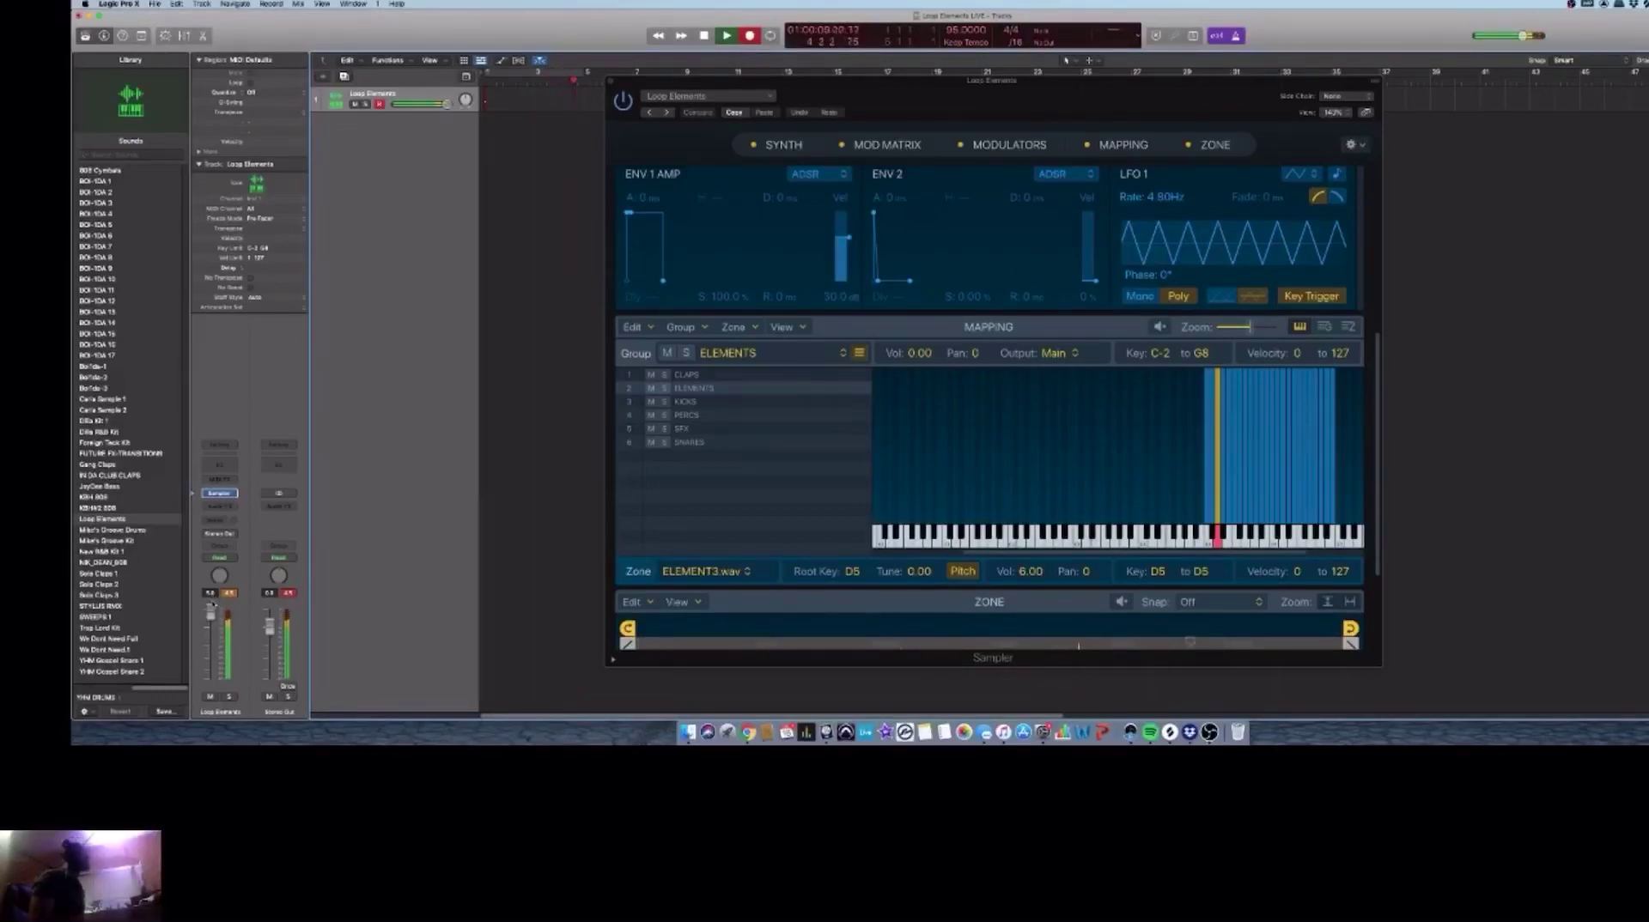
key("space")
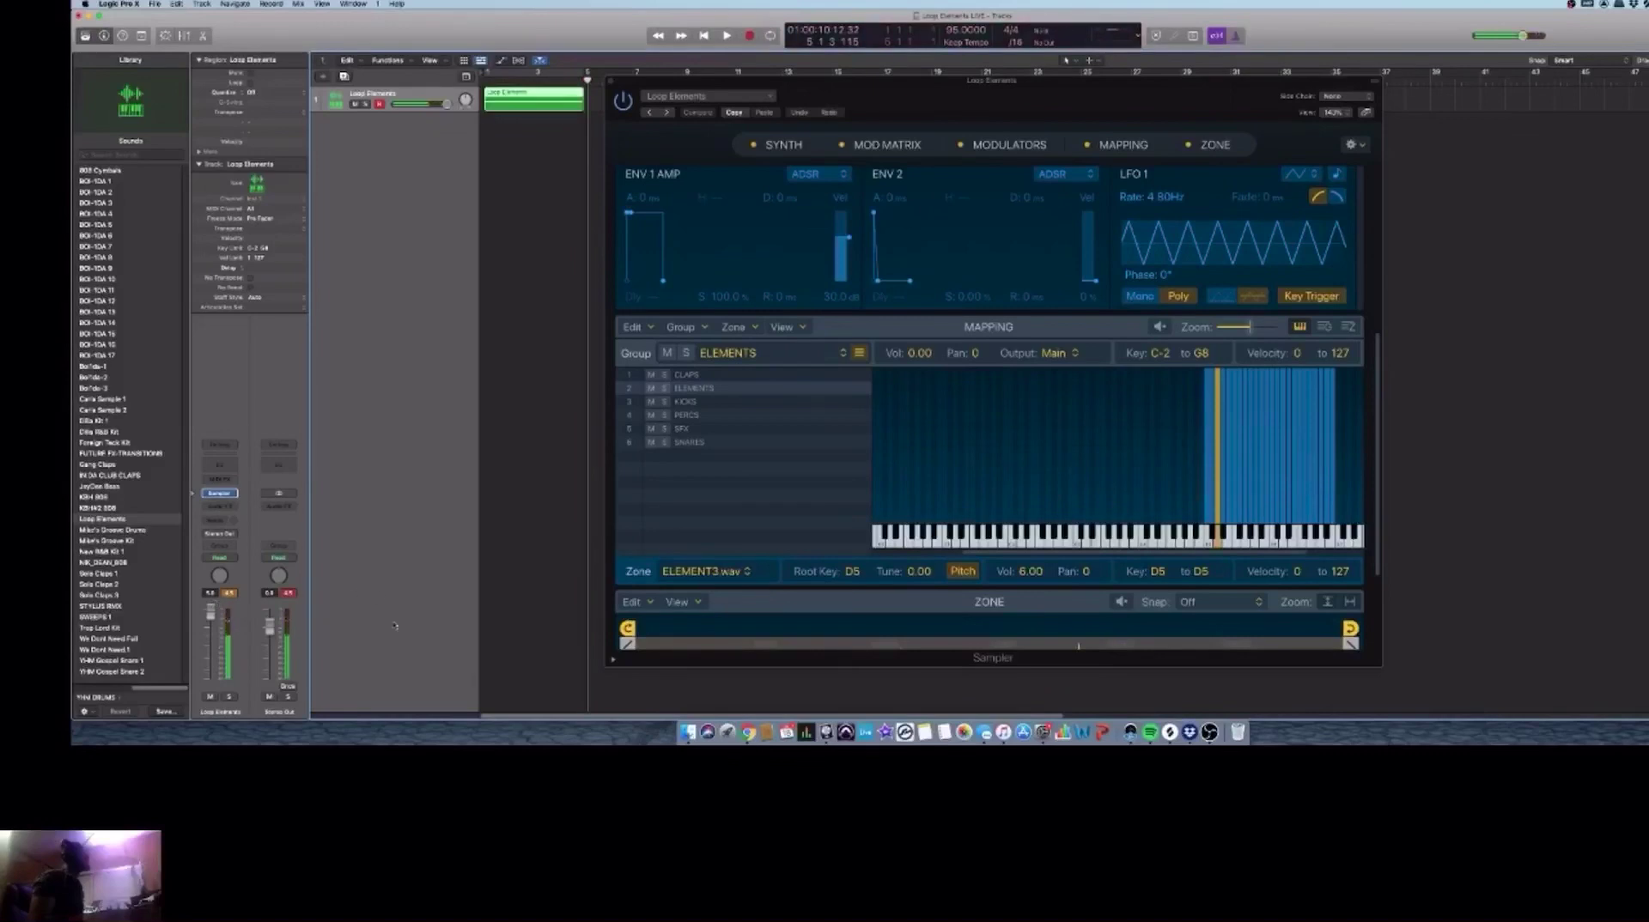
left_click(278, 96)
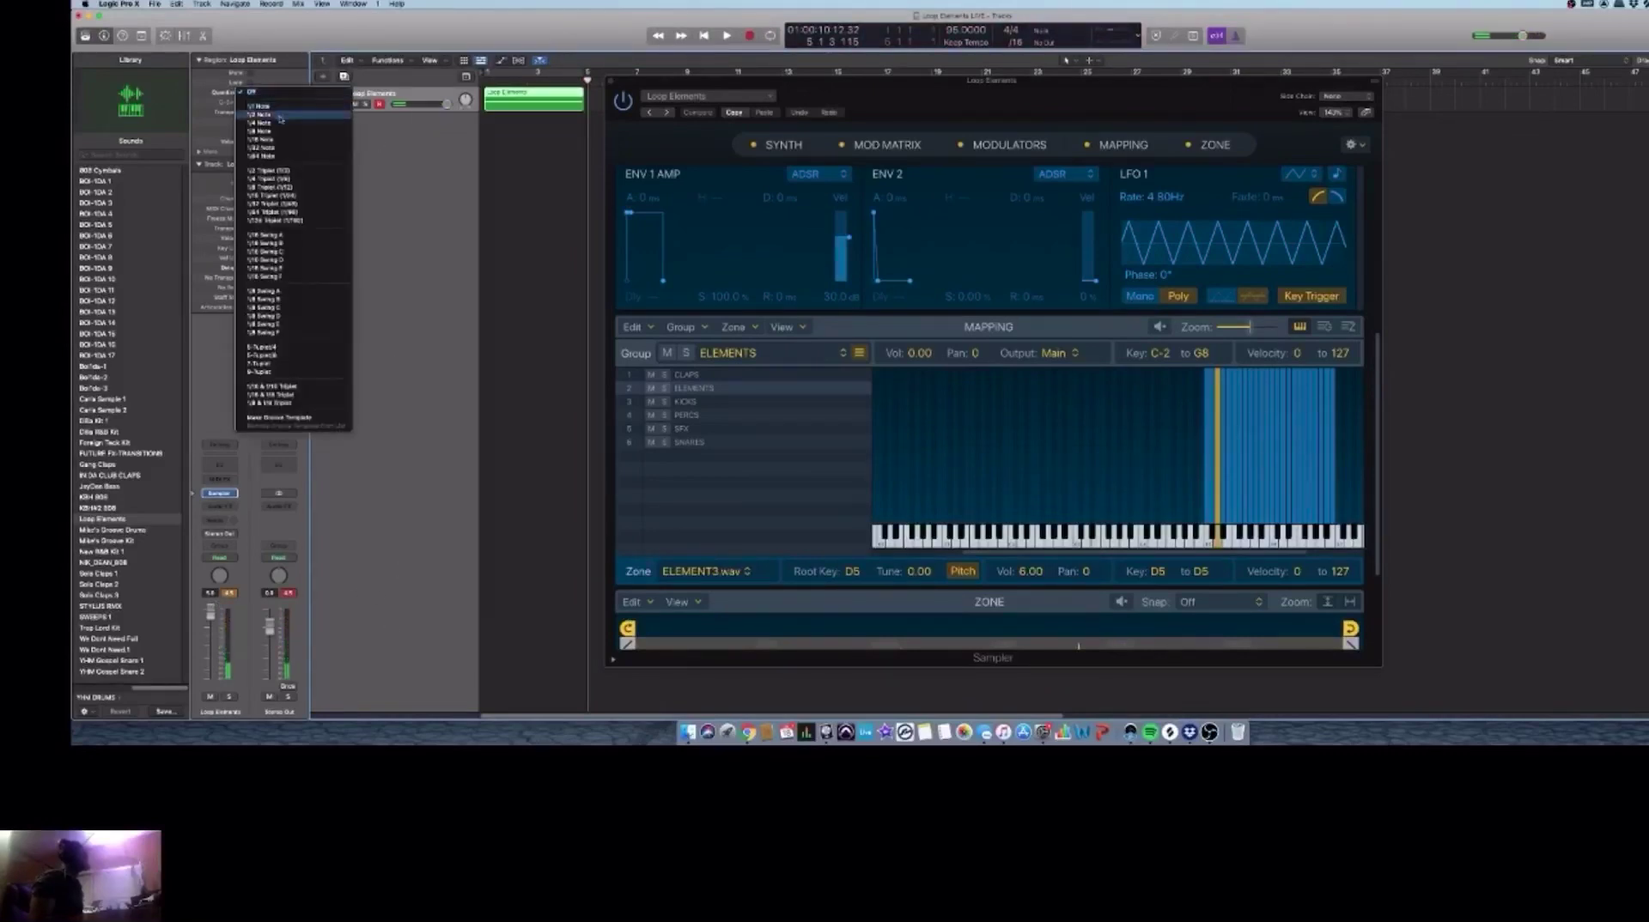
left_click(280, 124)
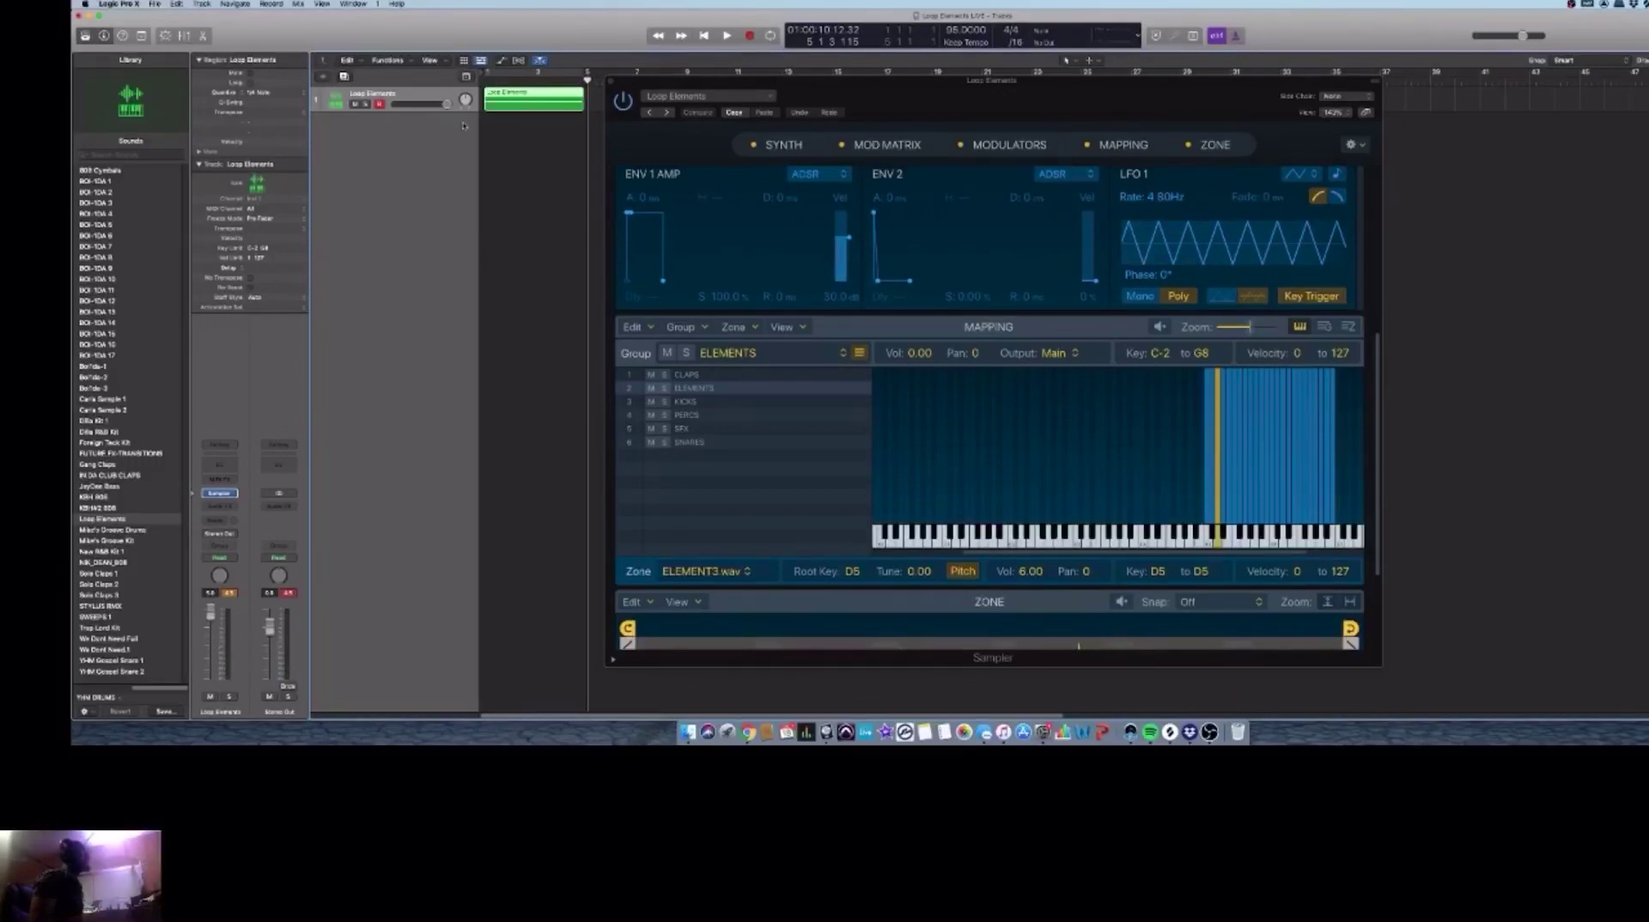
Step: Duplicate the Loop Elements track with its settings, close the Sampler window and enable cycling over the first four bars
key("super+d")
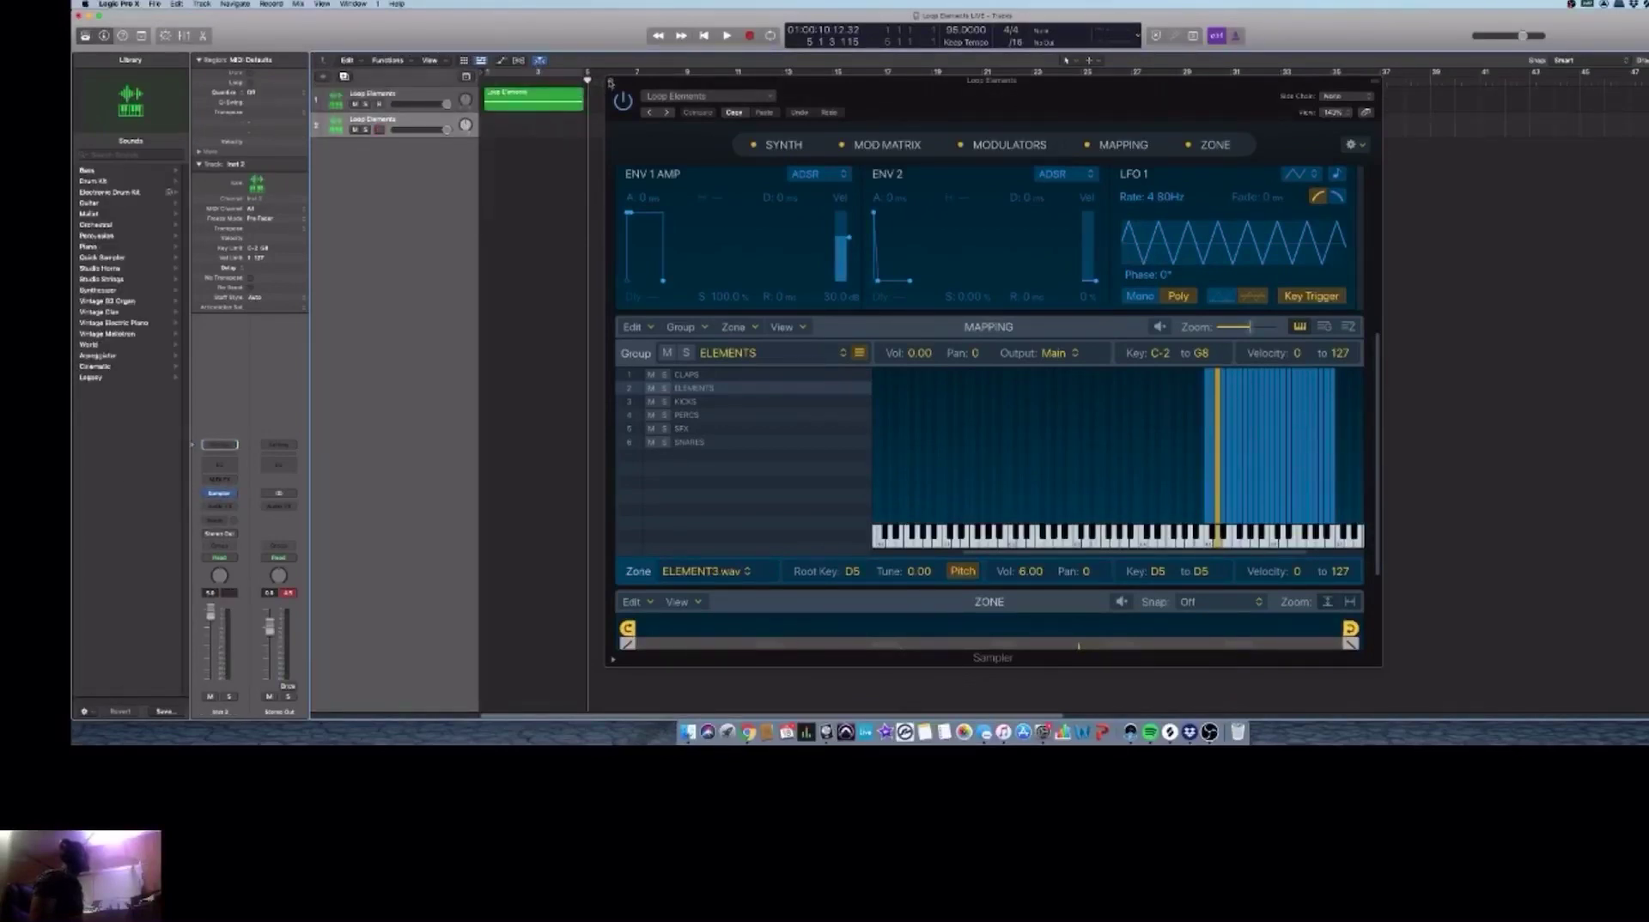
left_click(610, 82)
left_click(532, 74)
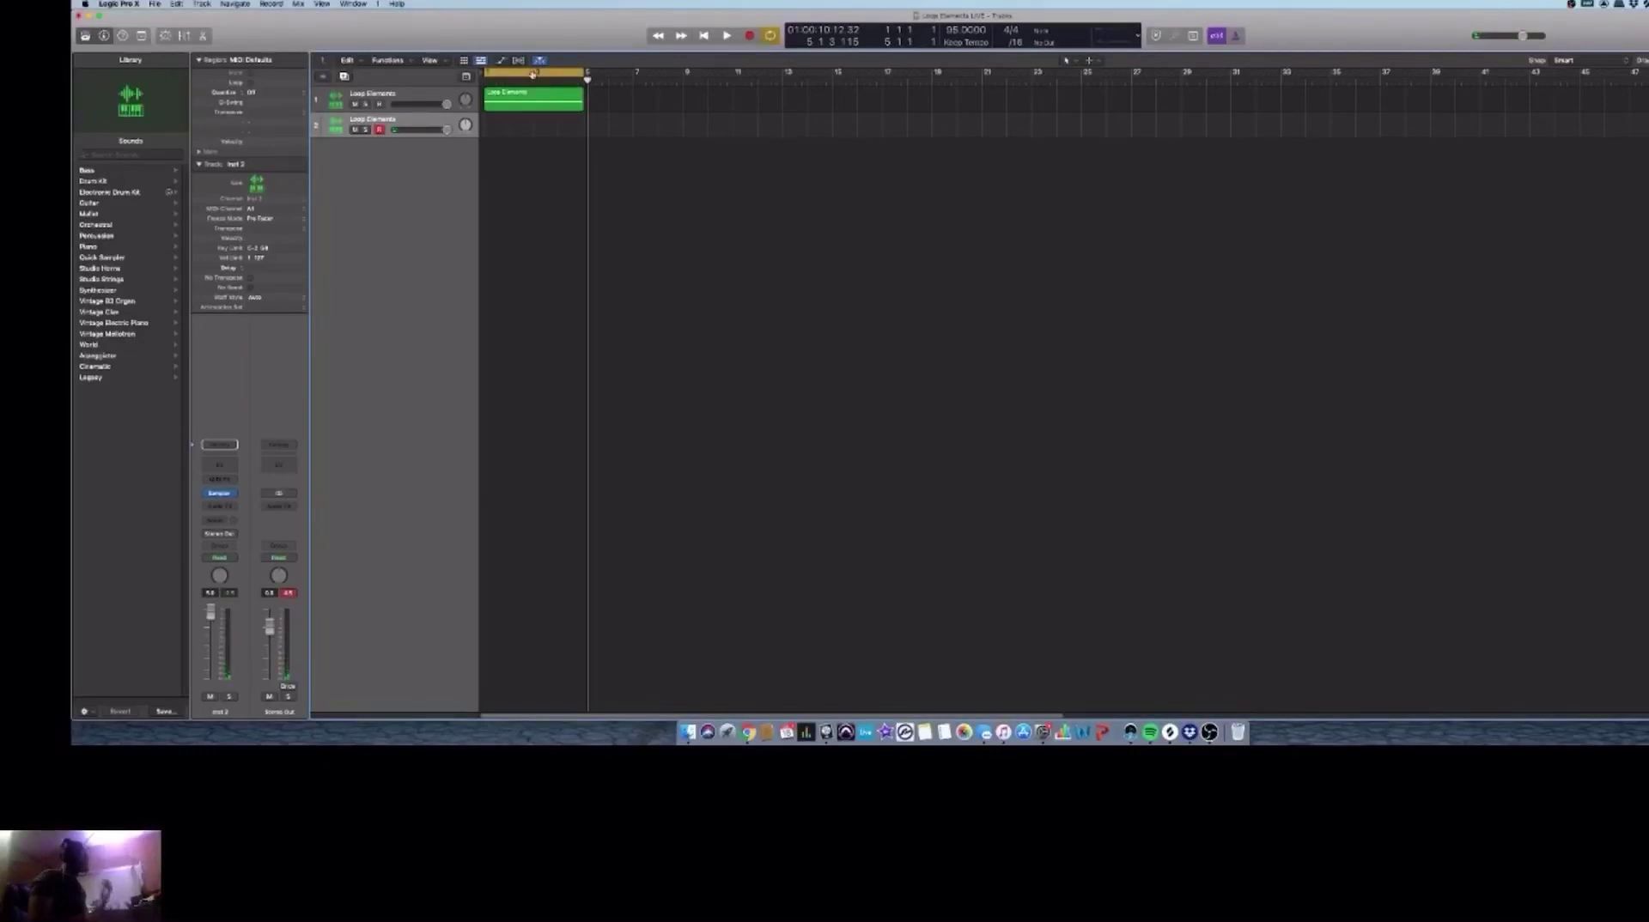
Step: Record a second part over the four-bar cycle on the duplicated track and quantize the region to 1/4 Note
key("space")
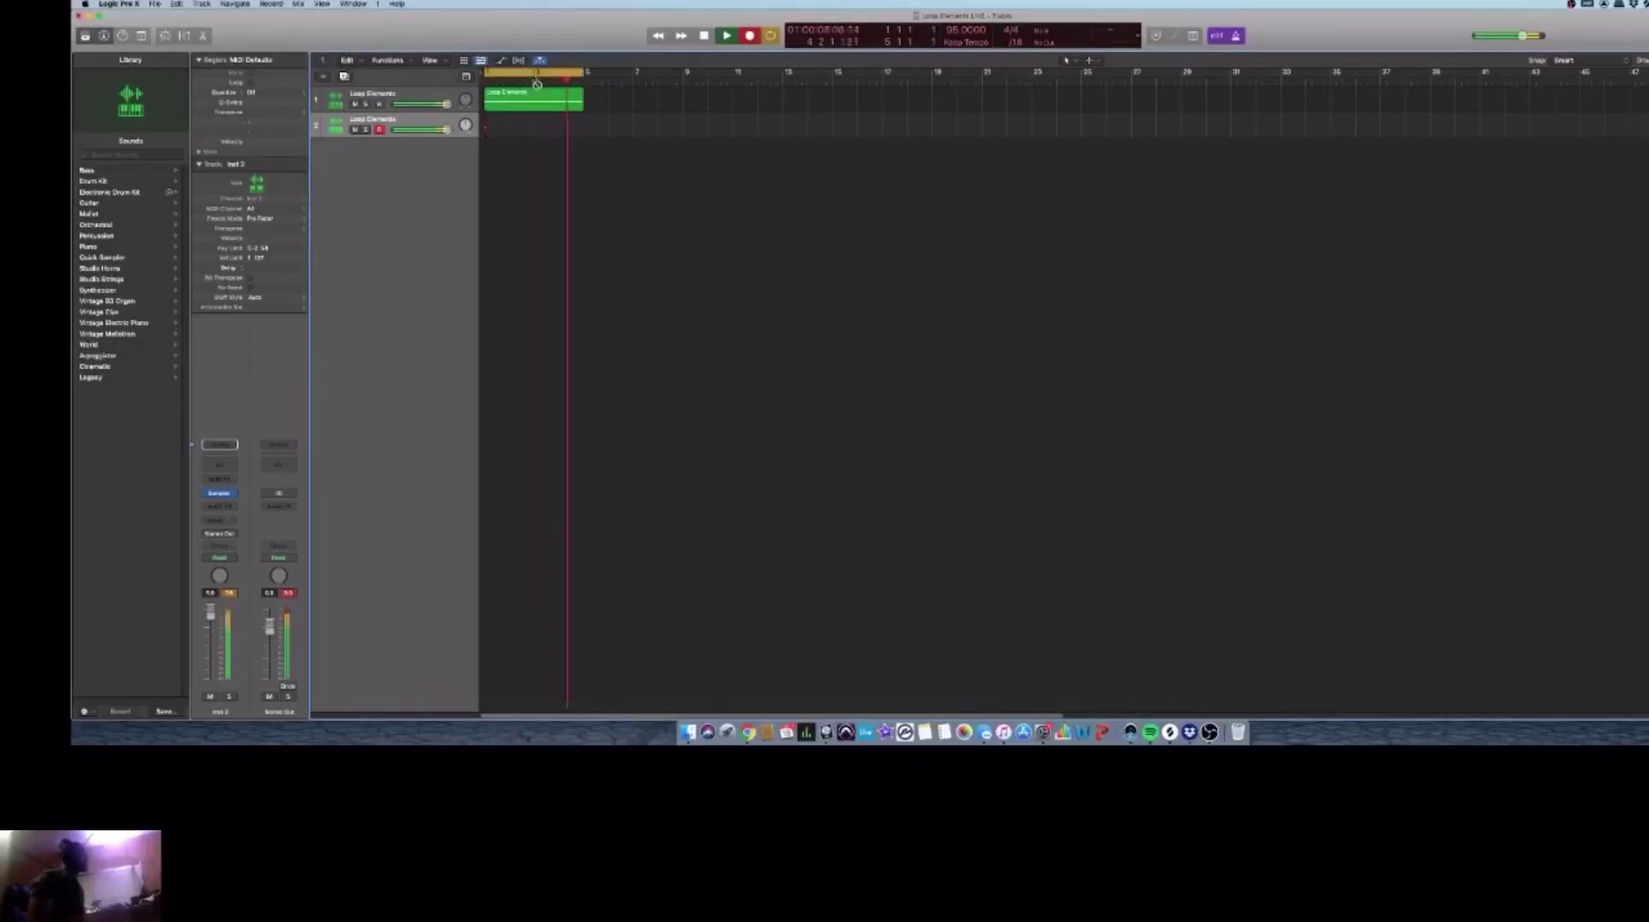
key("space")
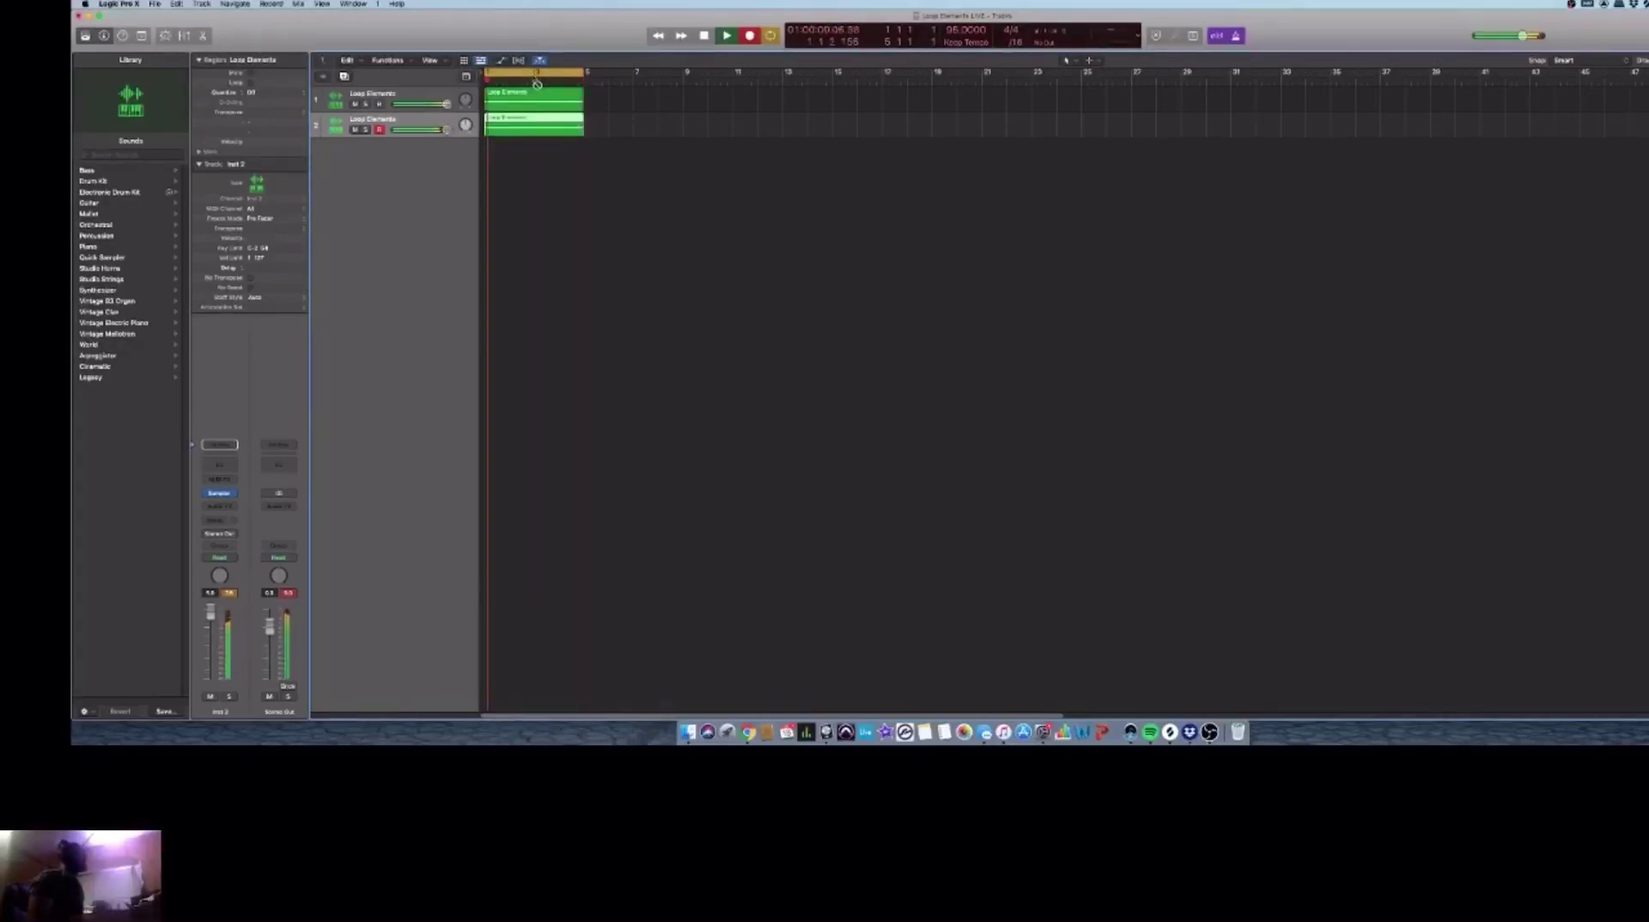
left_click(253, 92)
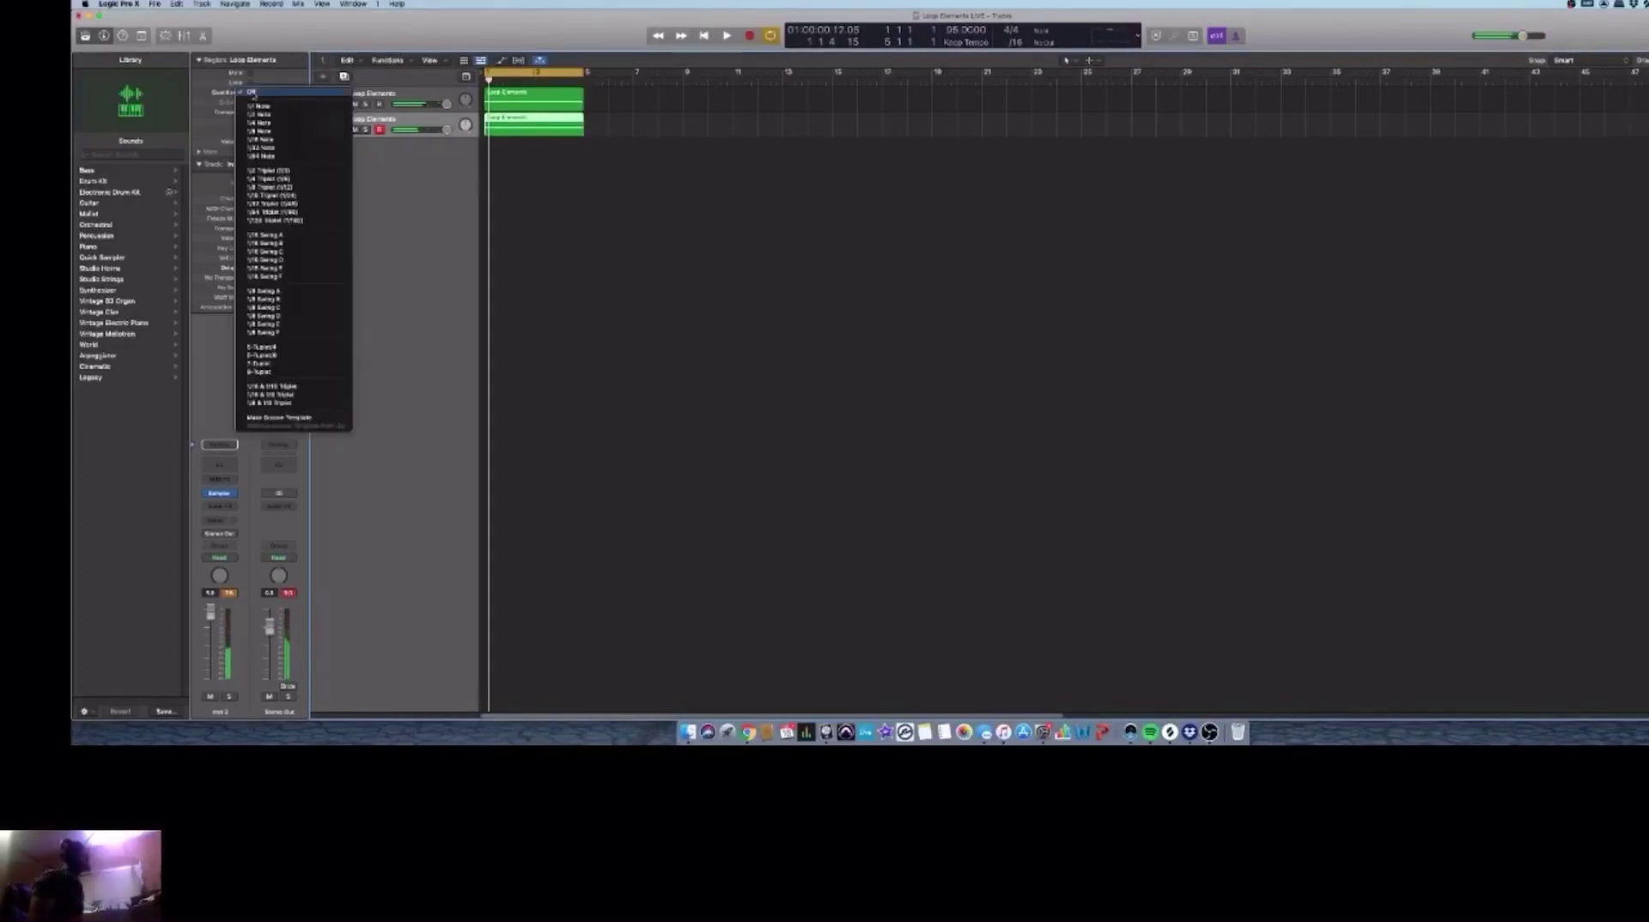
left_click(286, 123)
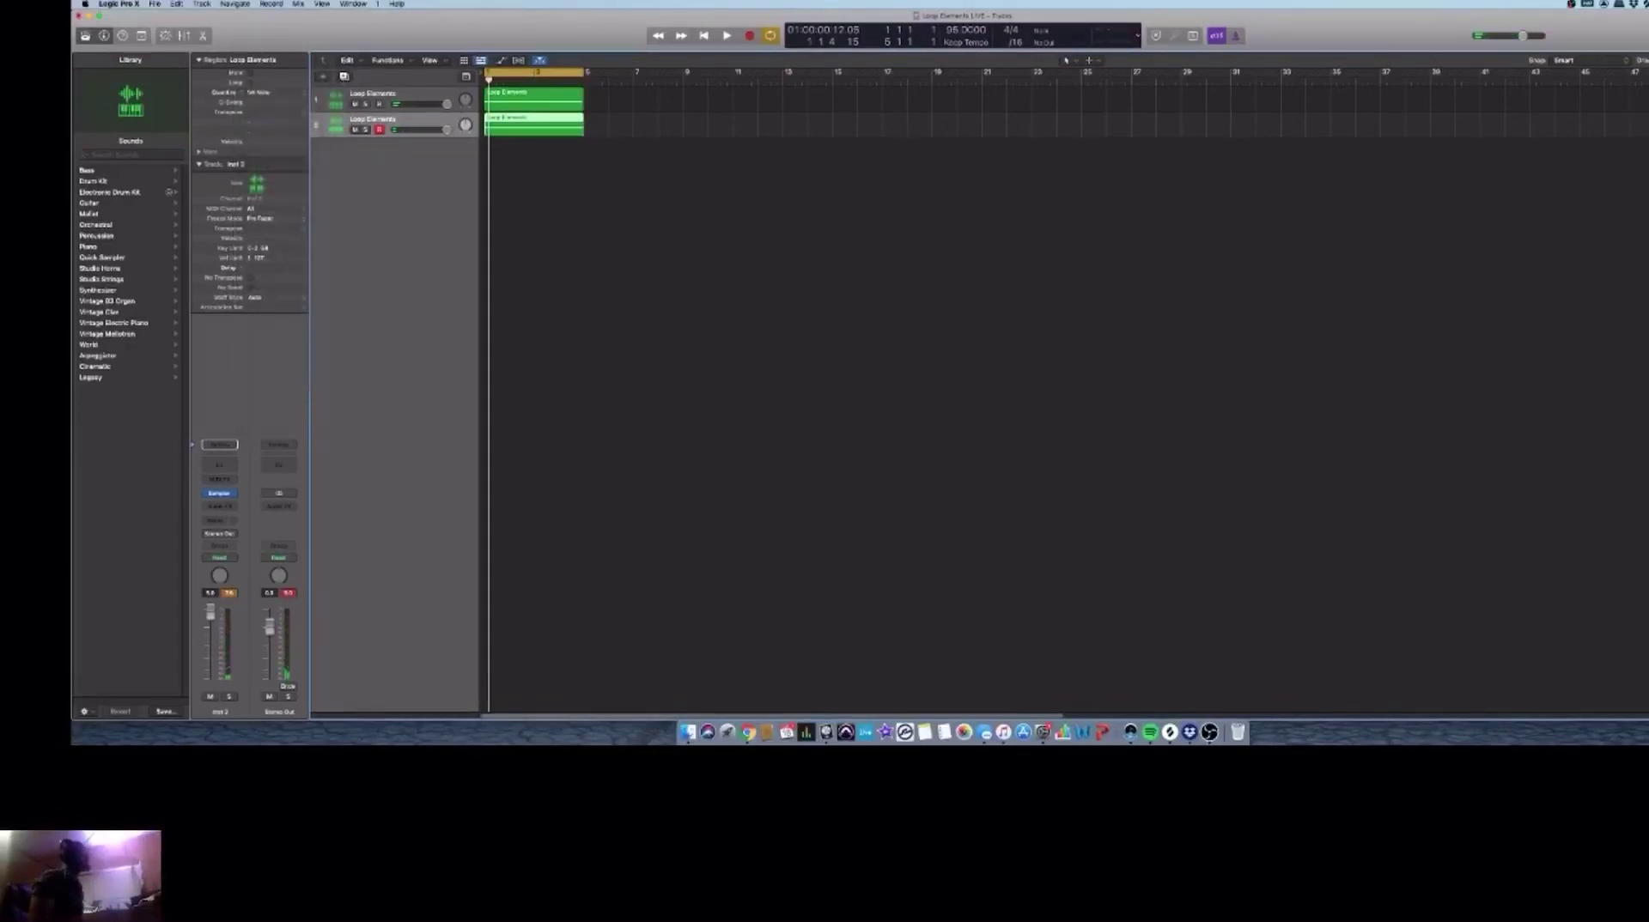
Step: Add a third duplicate track, record a part over the four-bar cycle and quantize its region to 1/4 Note
key("super+d")
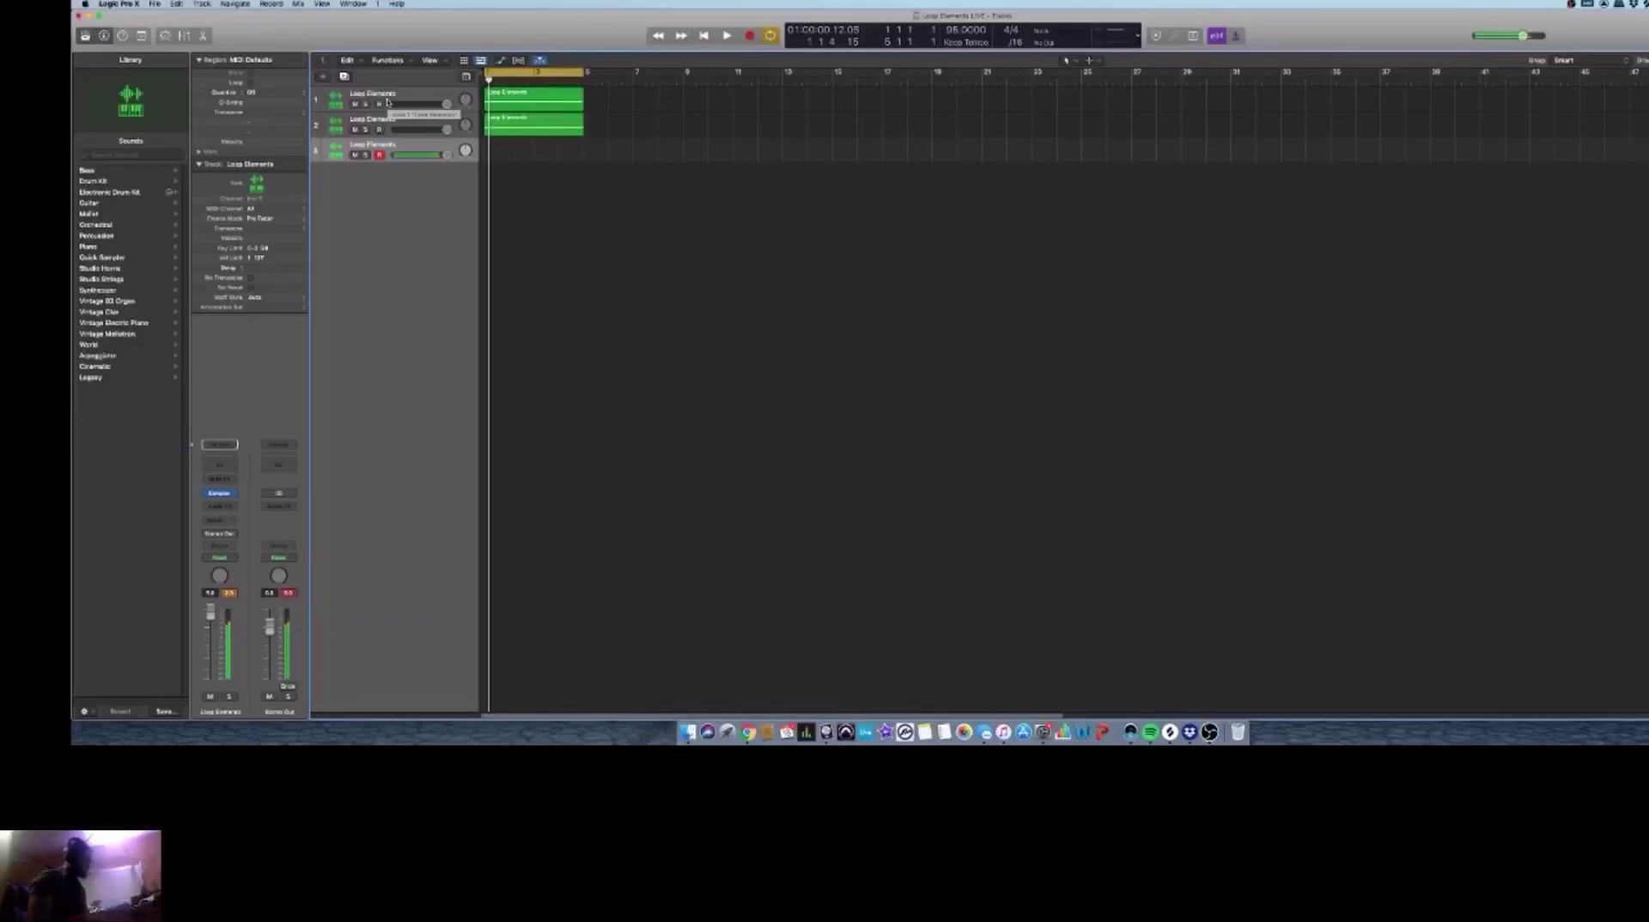
key("space")
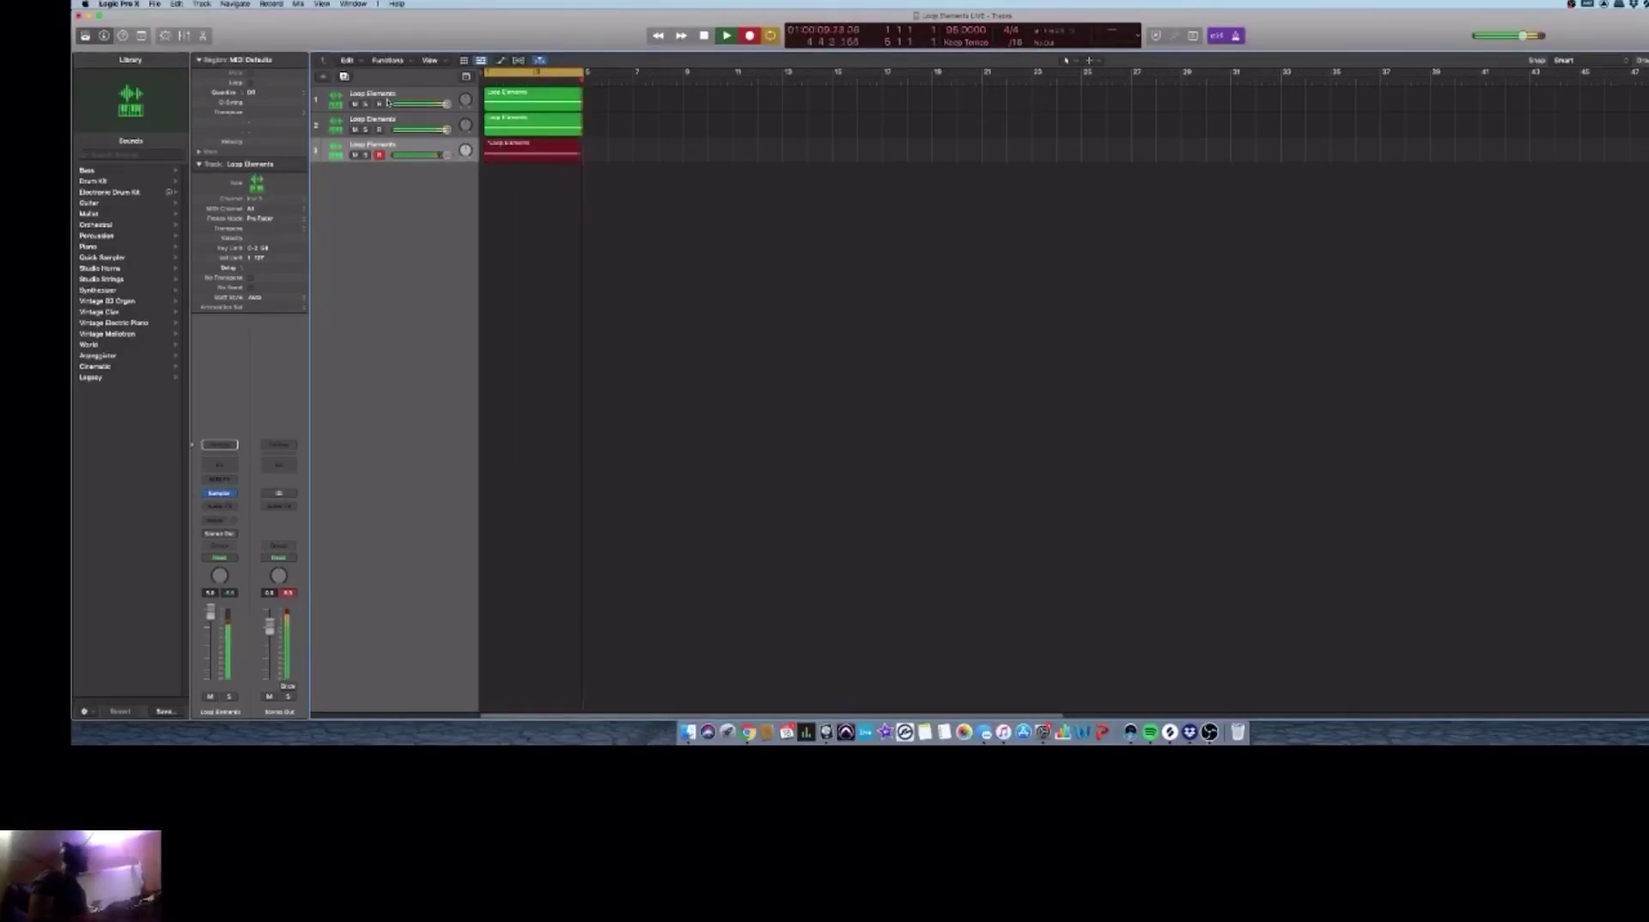
key("space")
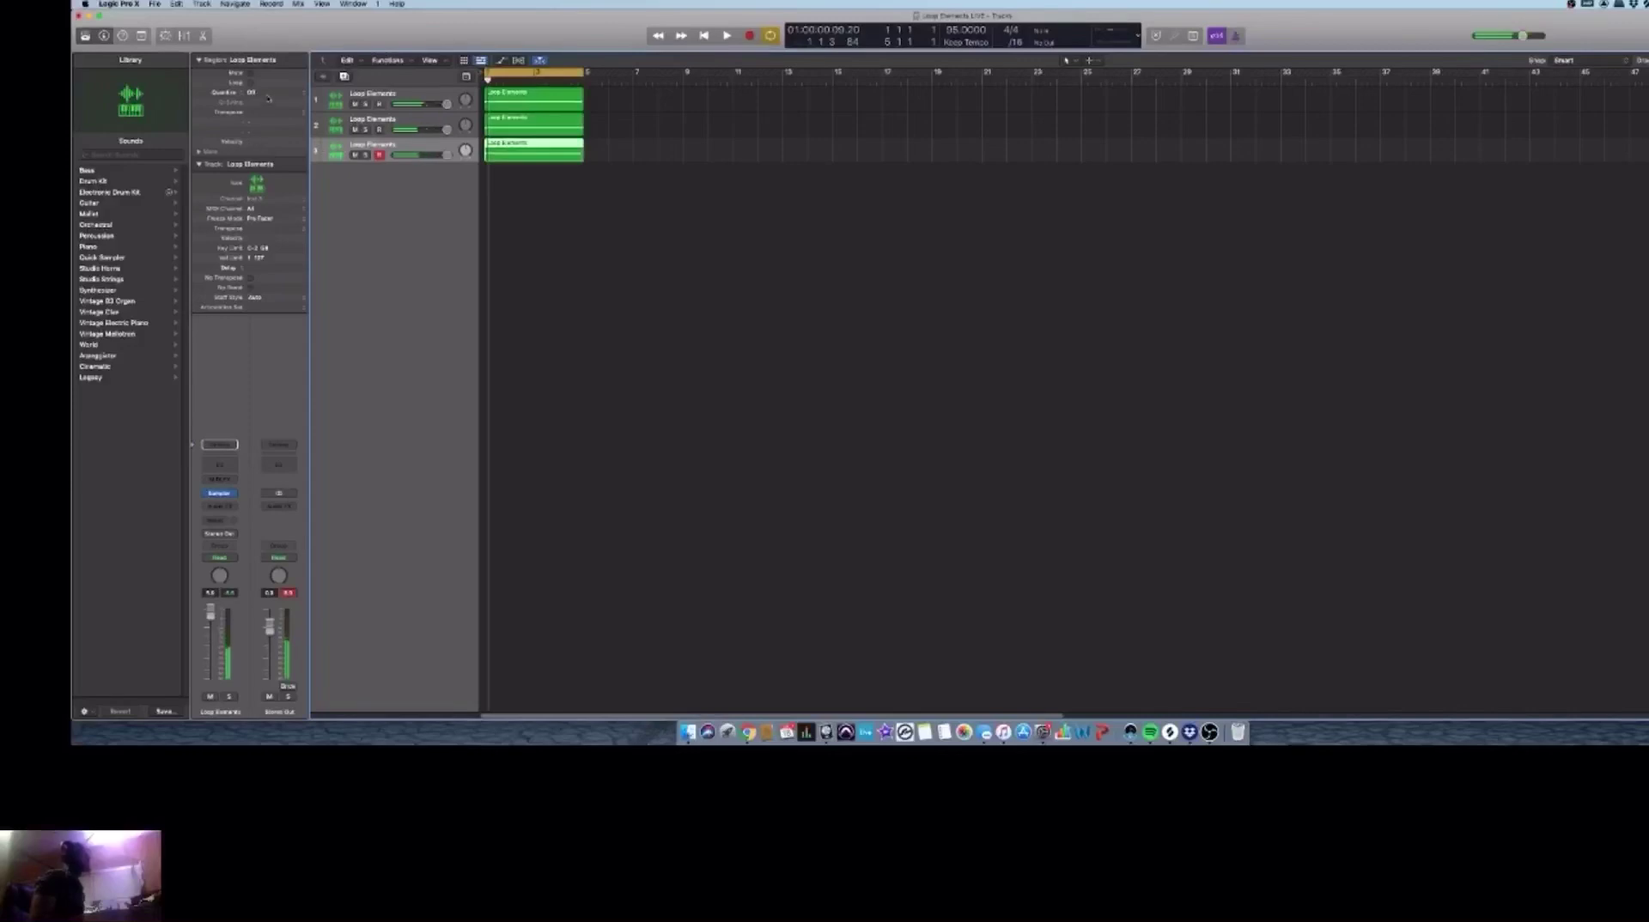
left_click(267, 96)
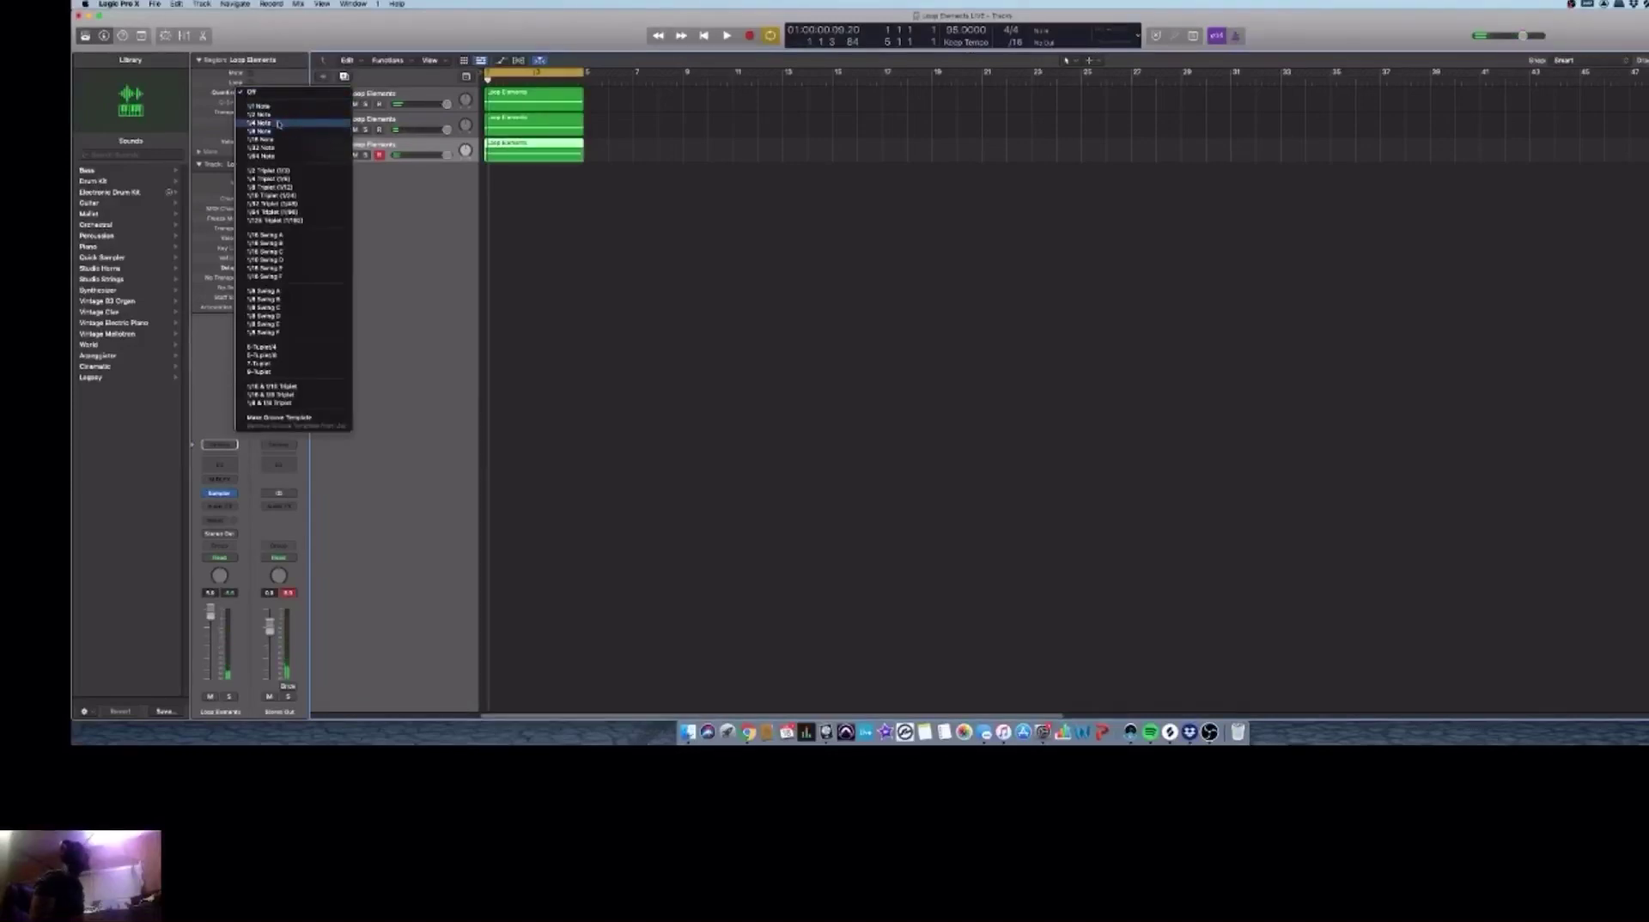
left_click(280, 123)
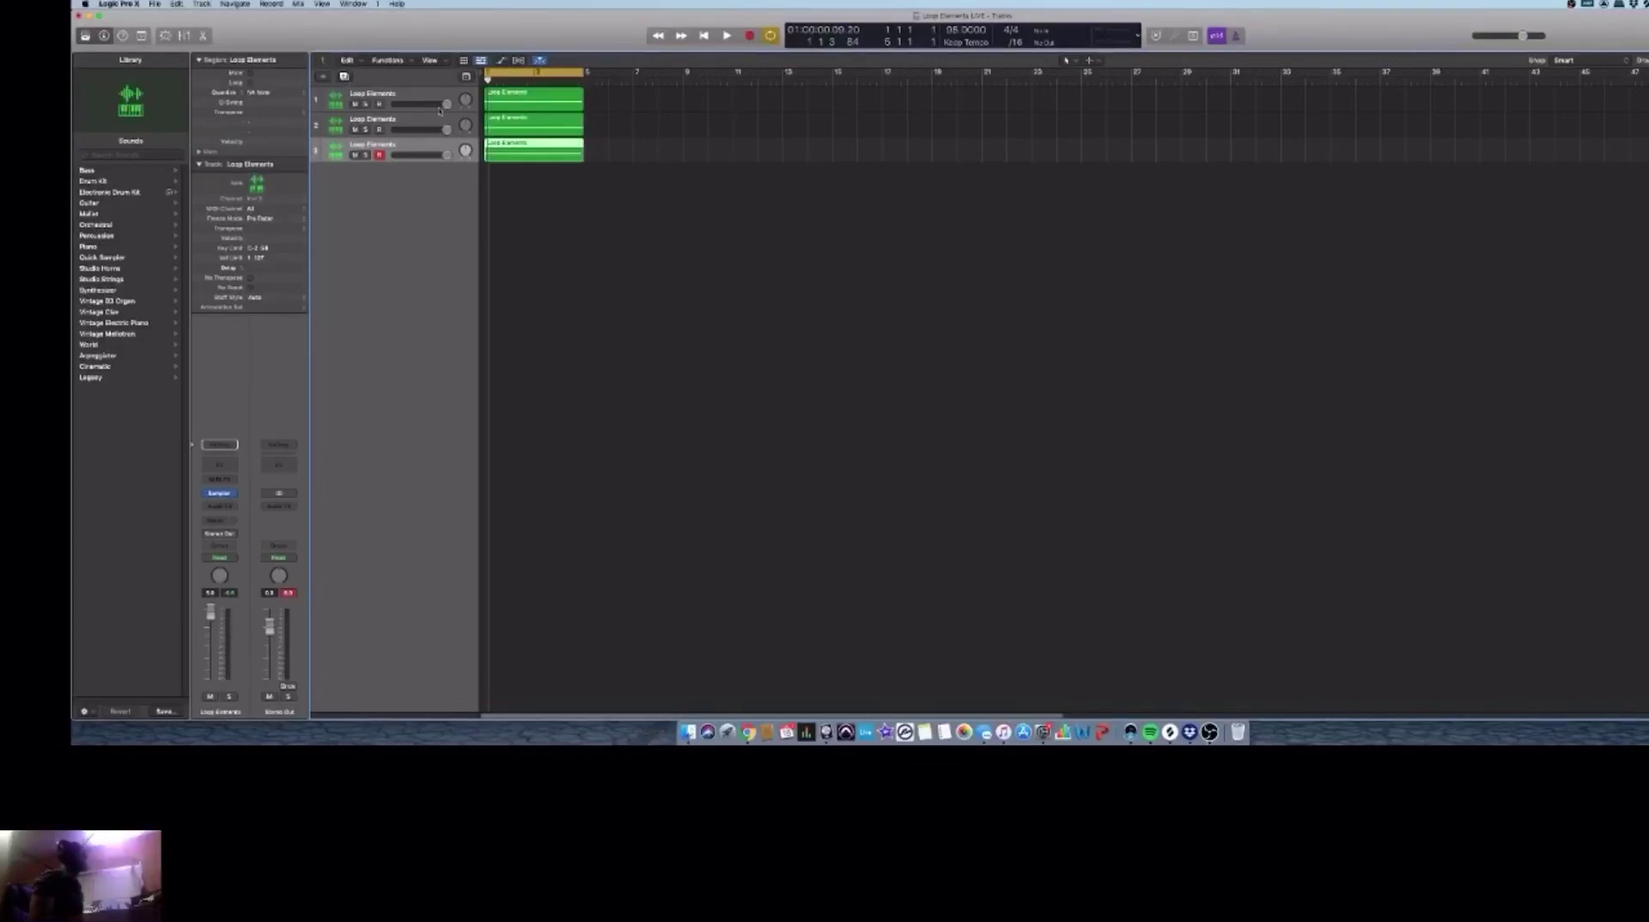
Step: Add a fourth duplicate track, record a part over the four-bar cycle and quantize its region to 1/8 Note
key("super+d")
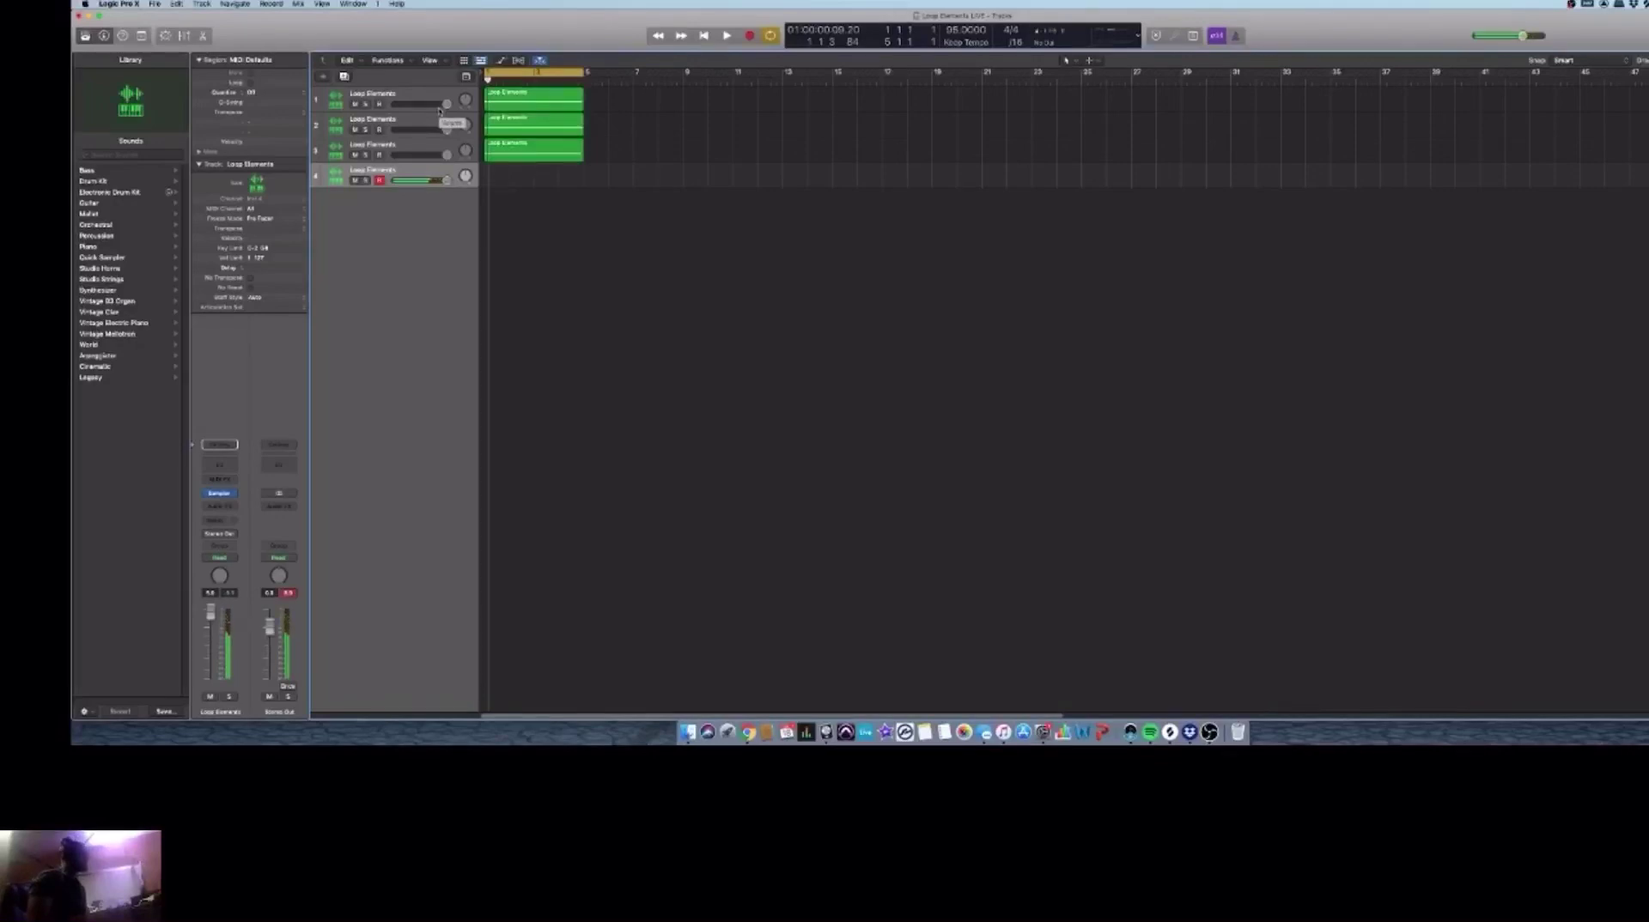
key("r")
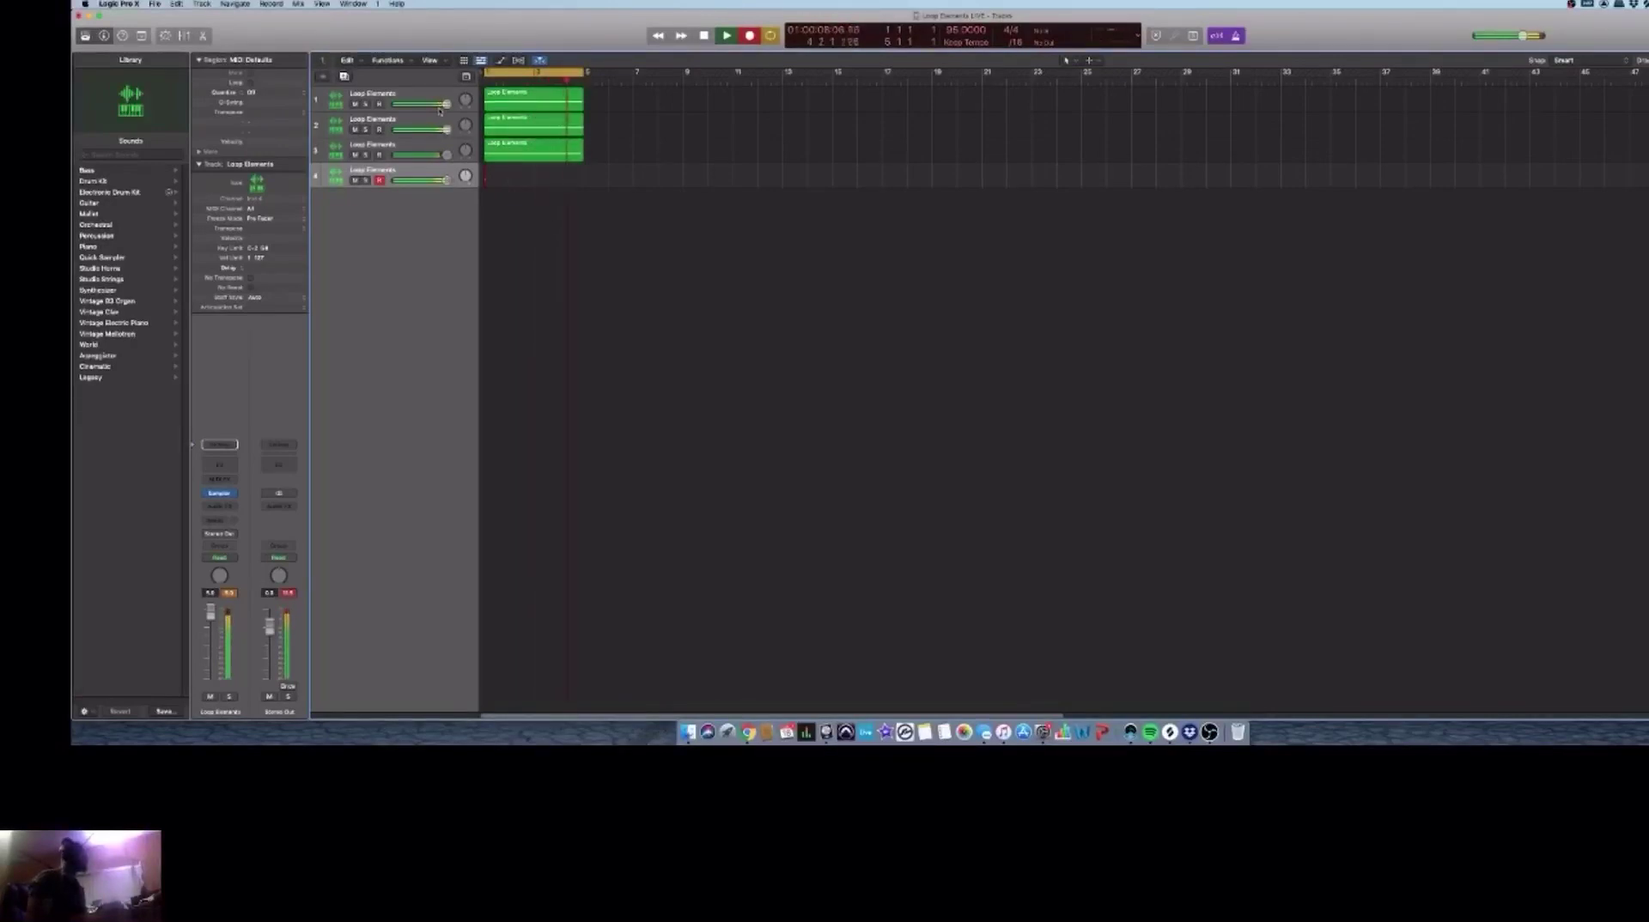
key("space")
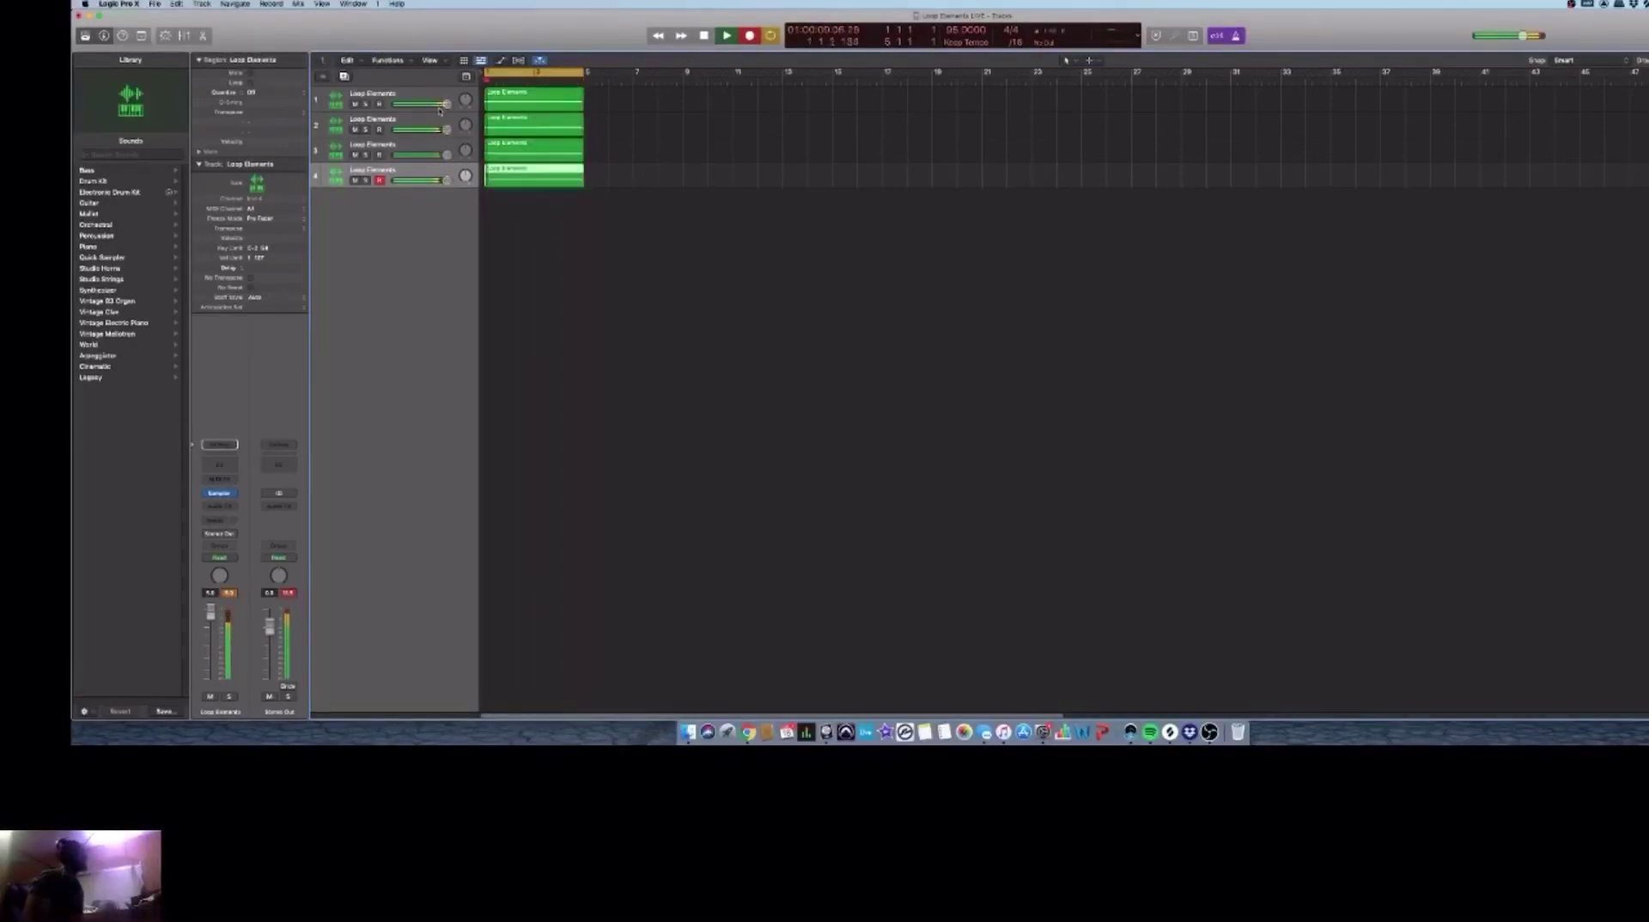
left_click(261, 96)
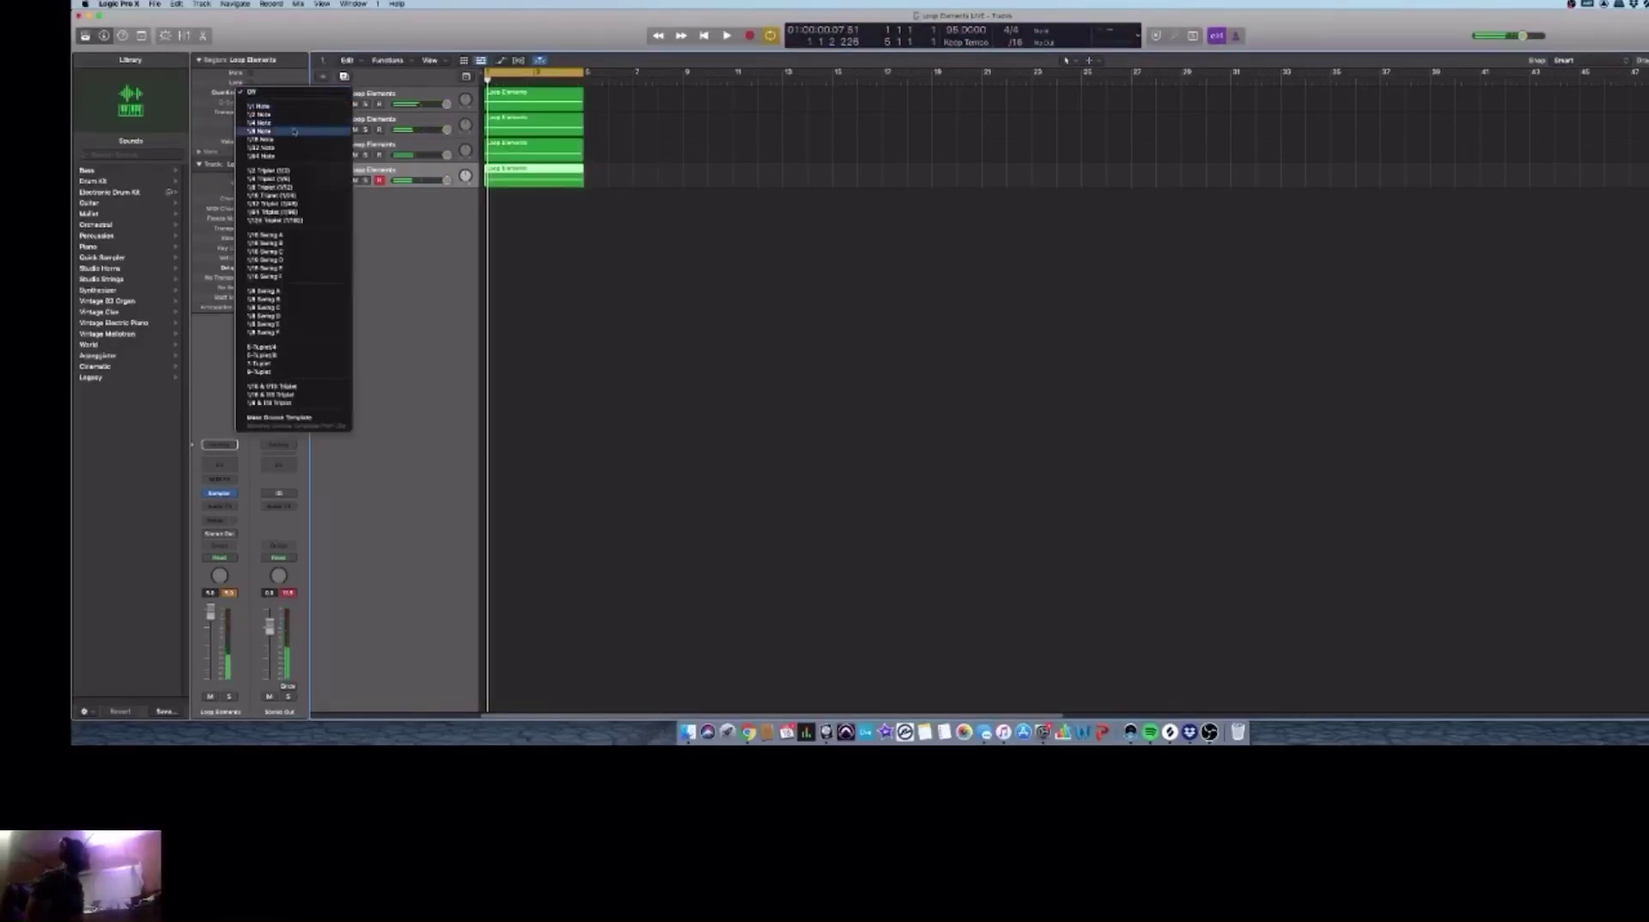
left_click(291, 129)
Step: Audition the first track in solo, turn its solo off and rename the track Elements
left_click(366, 104)
key("space")
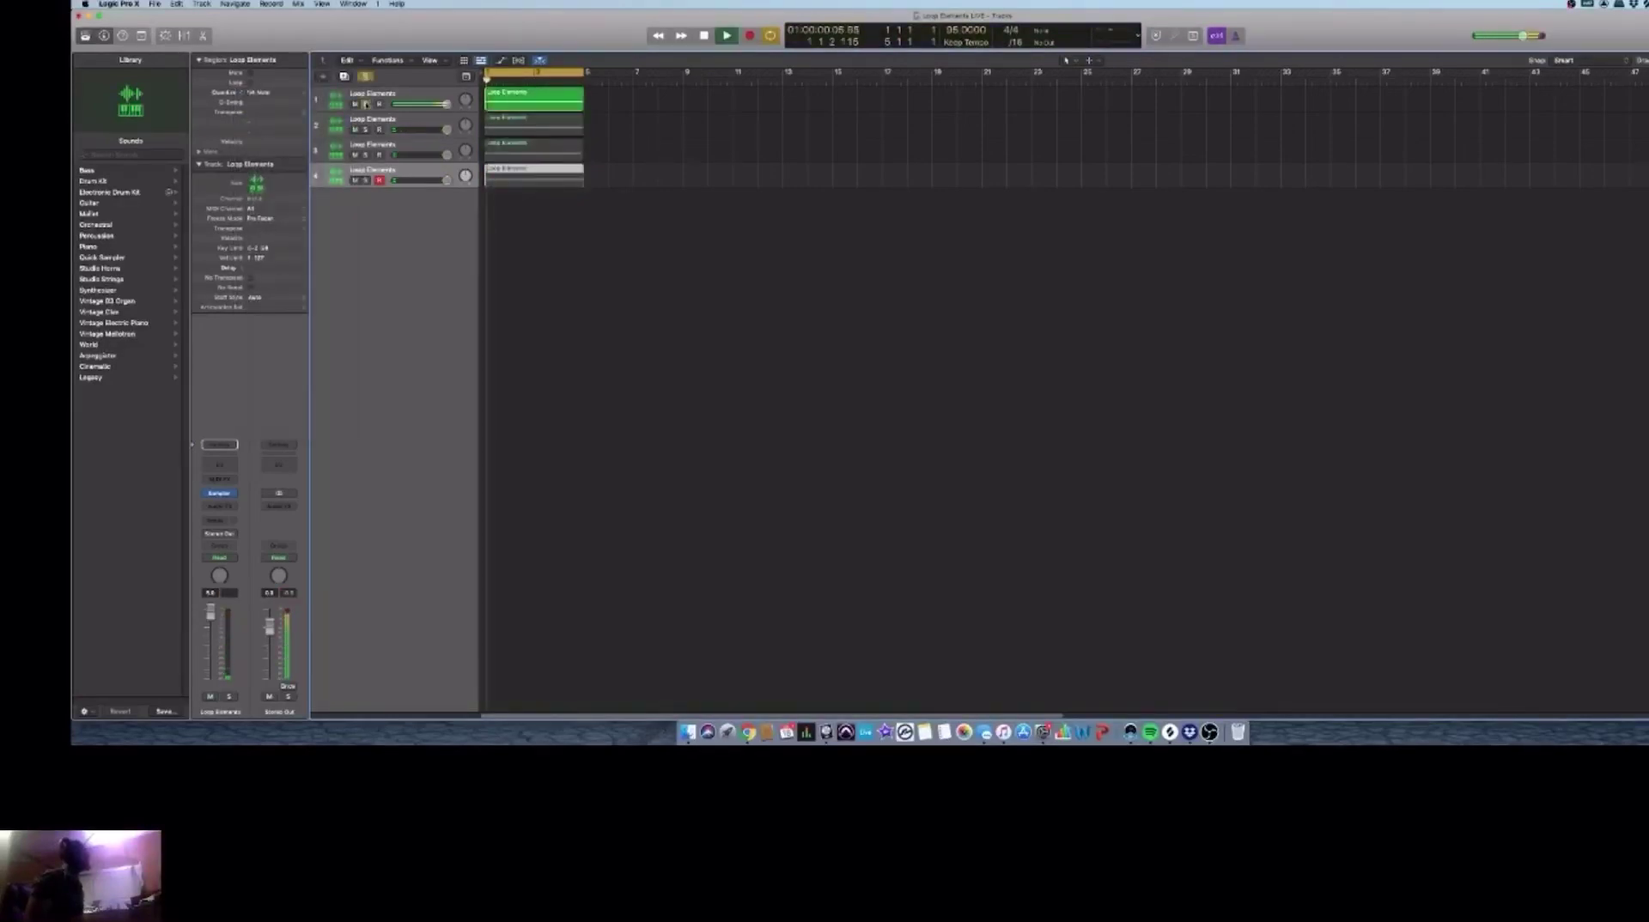
key("space")
left_click(367, 104)
left_click(374, 93)
double_click(371, 93)
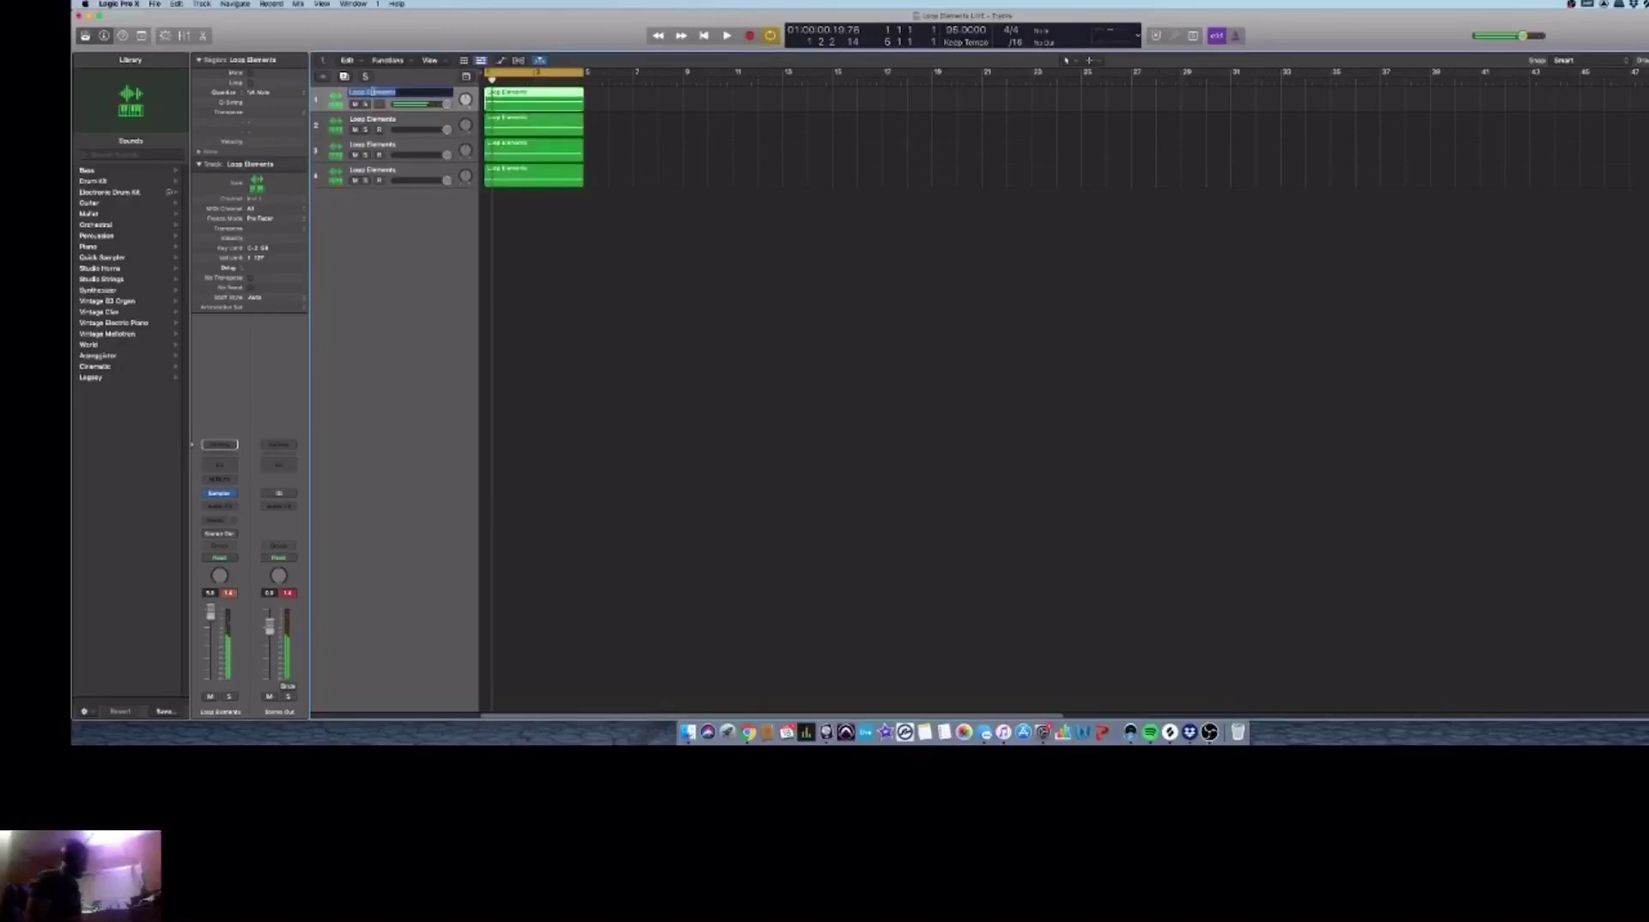
type("K")
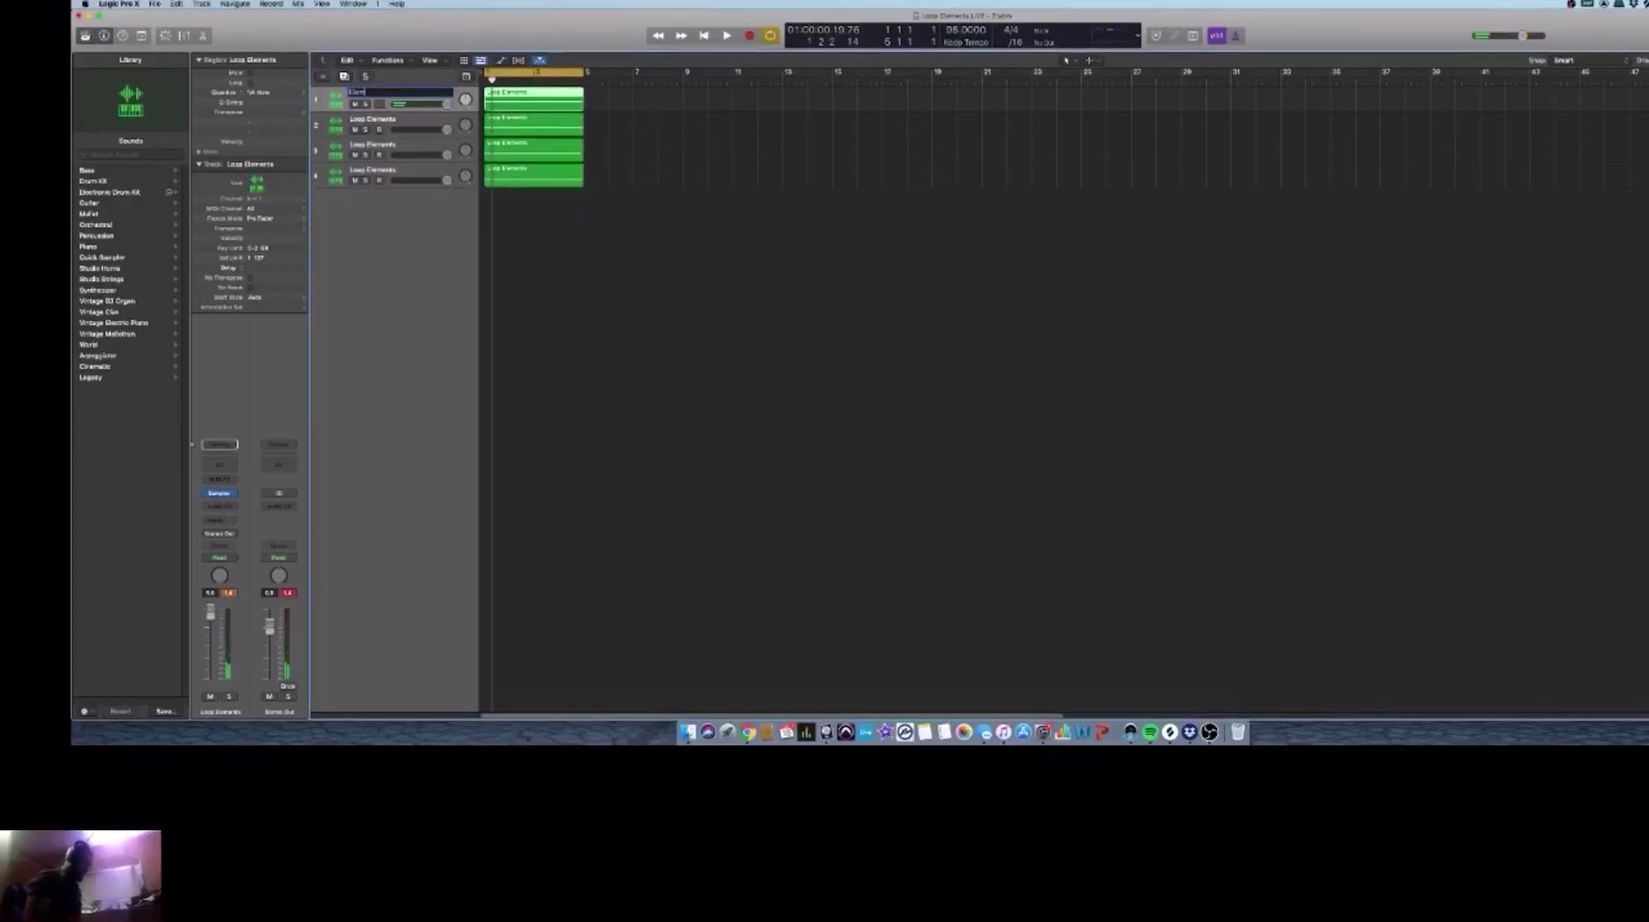
type("lements")
key("Return")
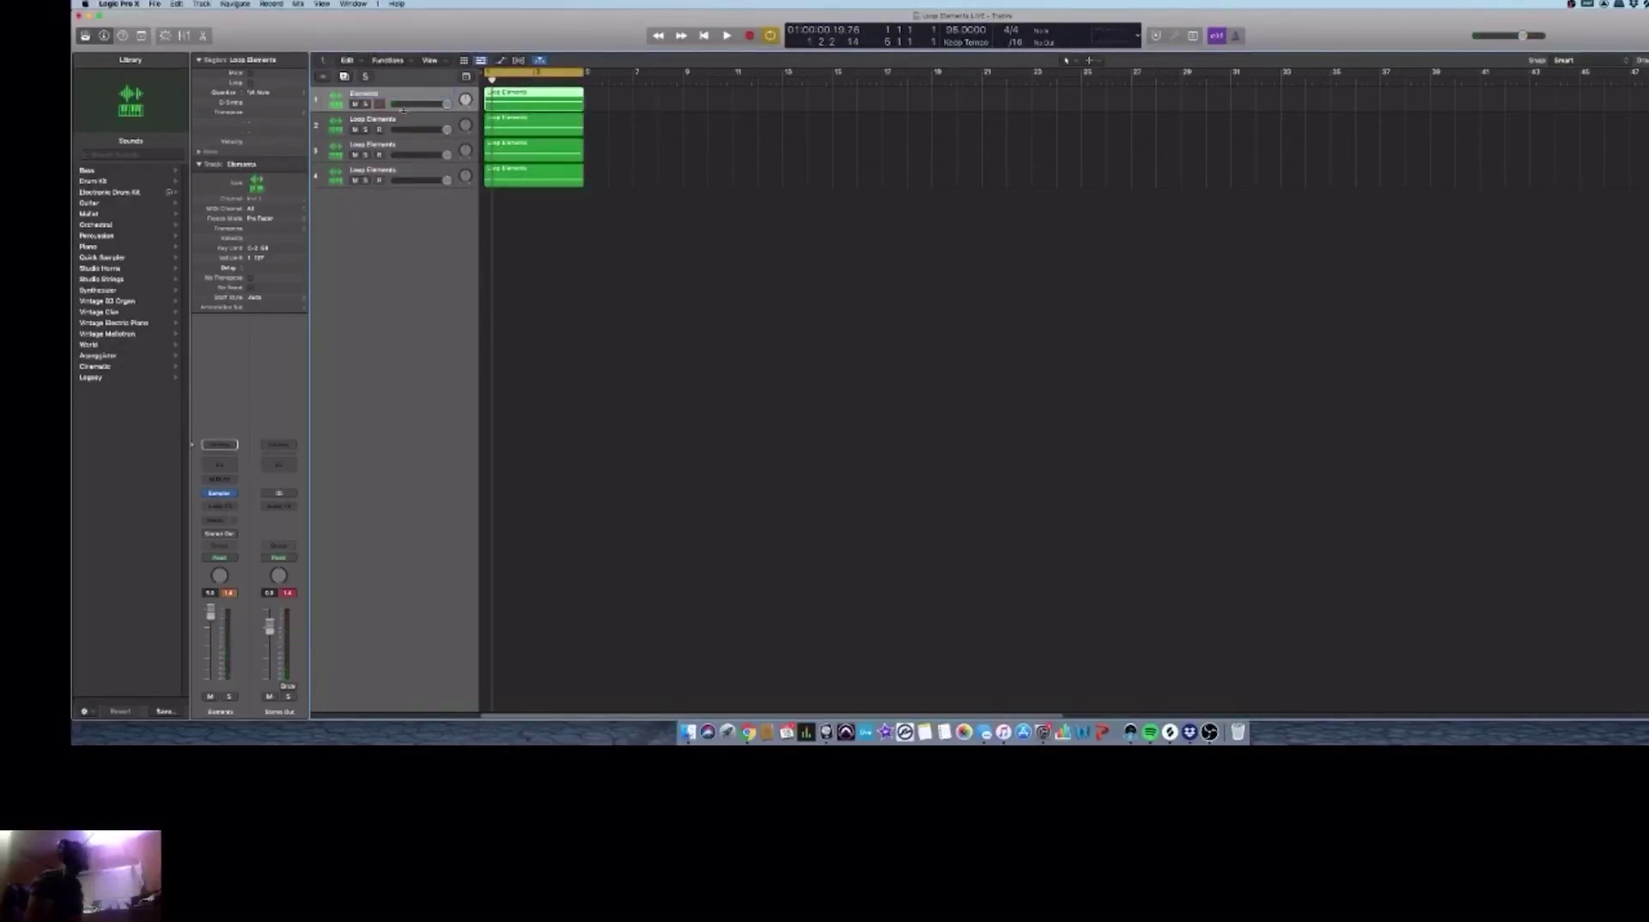
Step: Solo the second track and rename it TAM
left_click(374, 120)
left_click(365, 129)
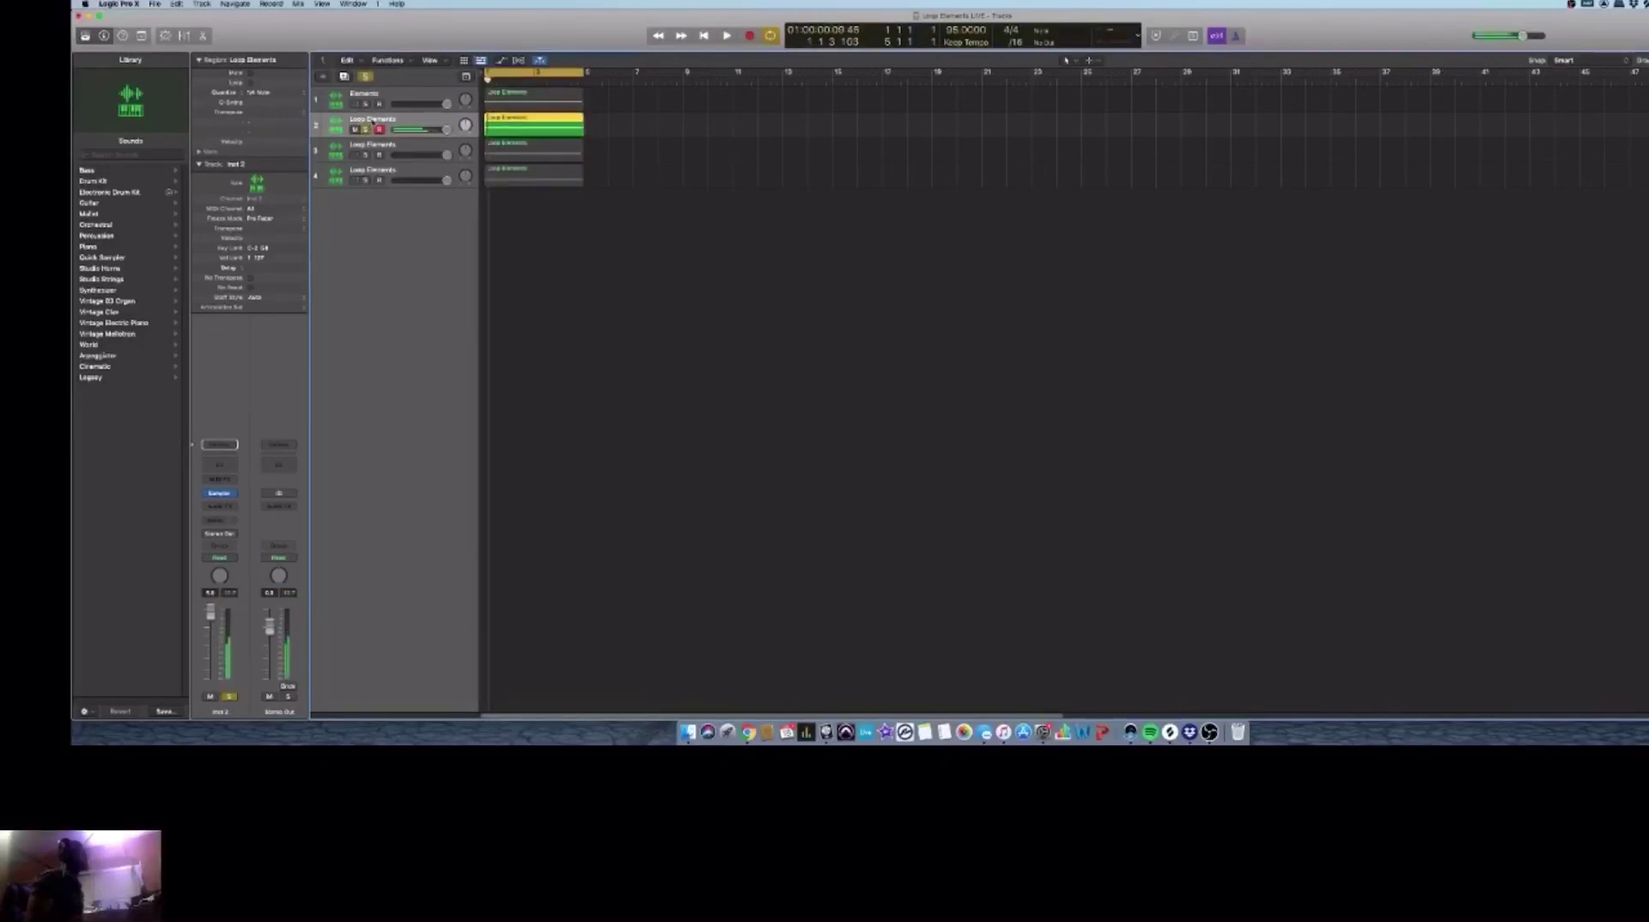
double_click(373, 120)
type("TAM")
key("Return")
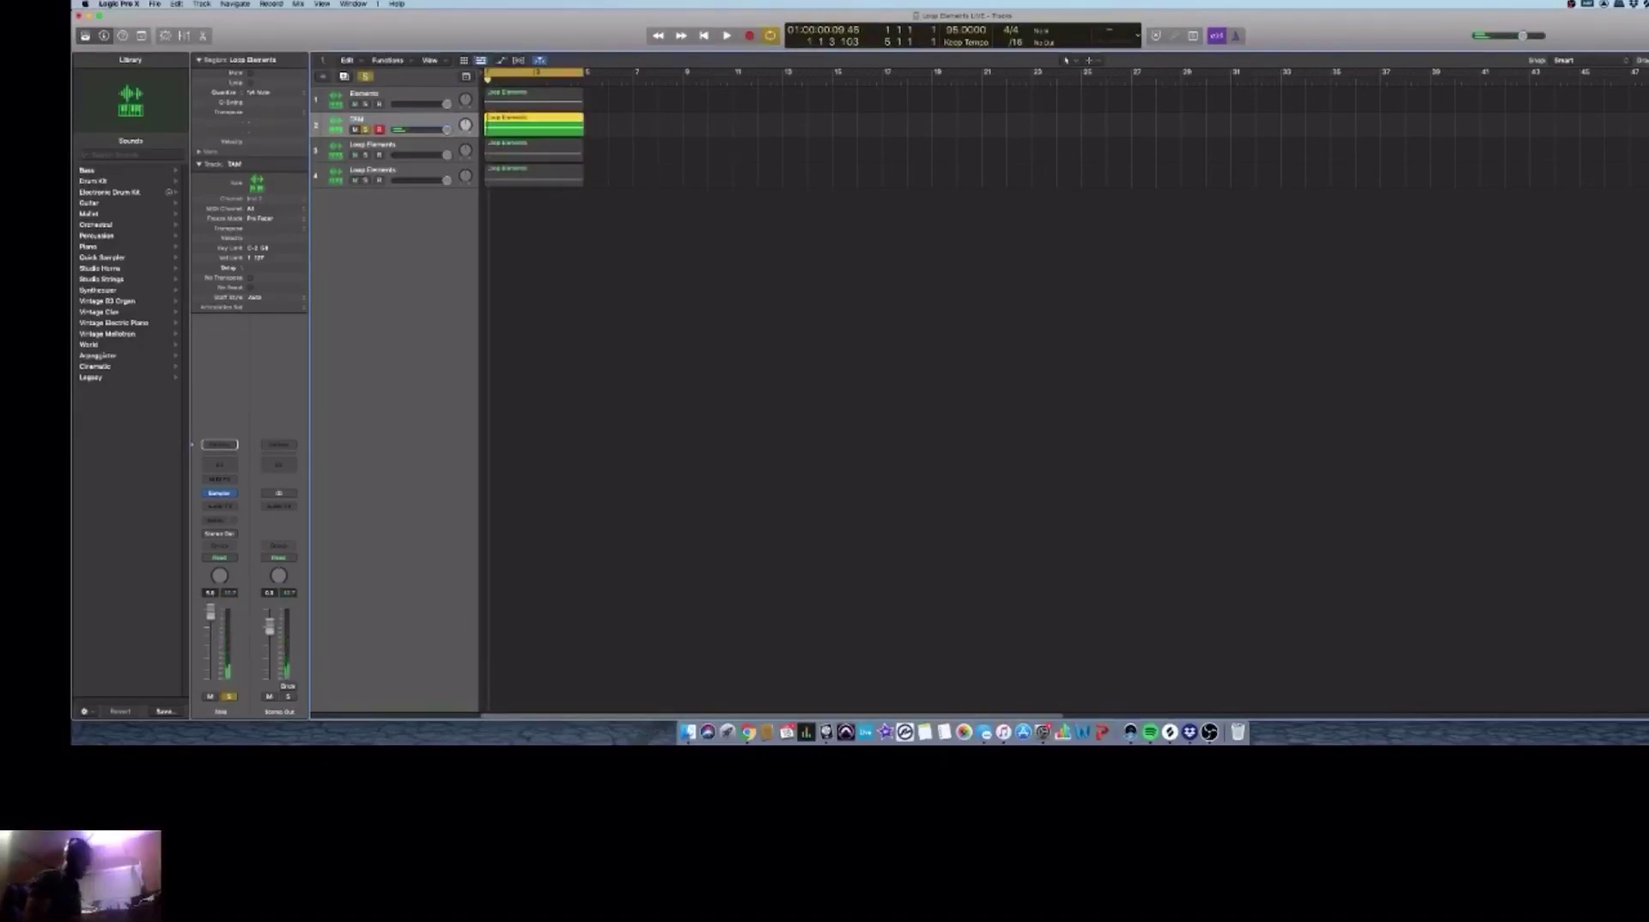
Step: Switch the solo from the second track to the third, audition it and rename it CL CLAP
left_click(368, 145)
left_click(365, 129)
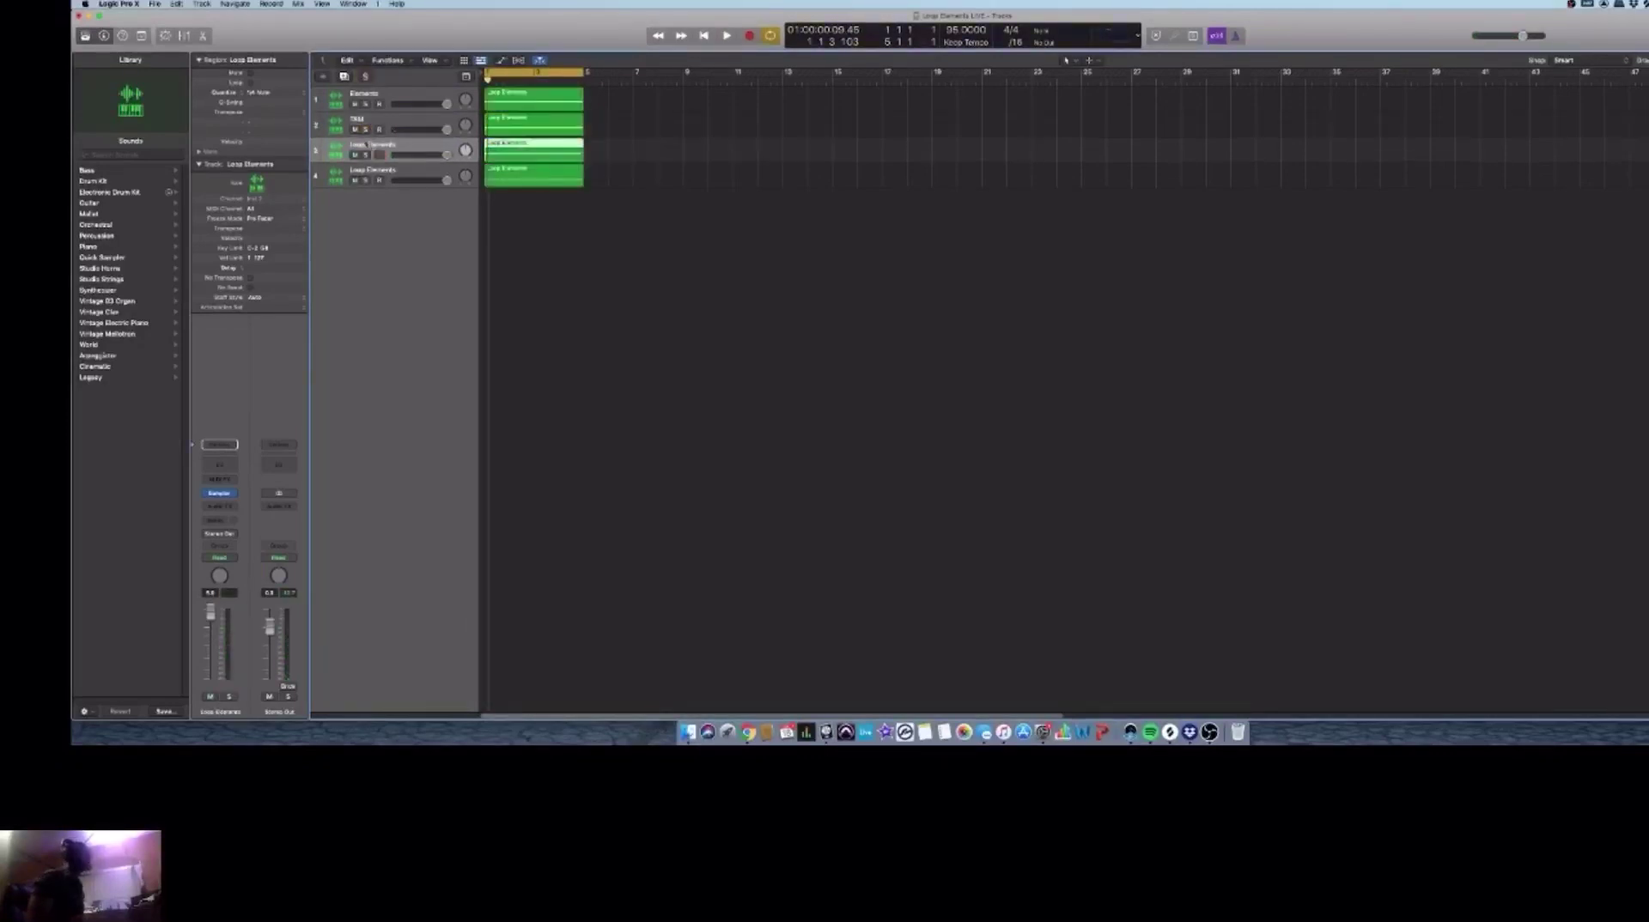
left_click(366, 155)
key("space")
key("space")
double_click(370, 145)
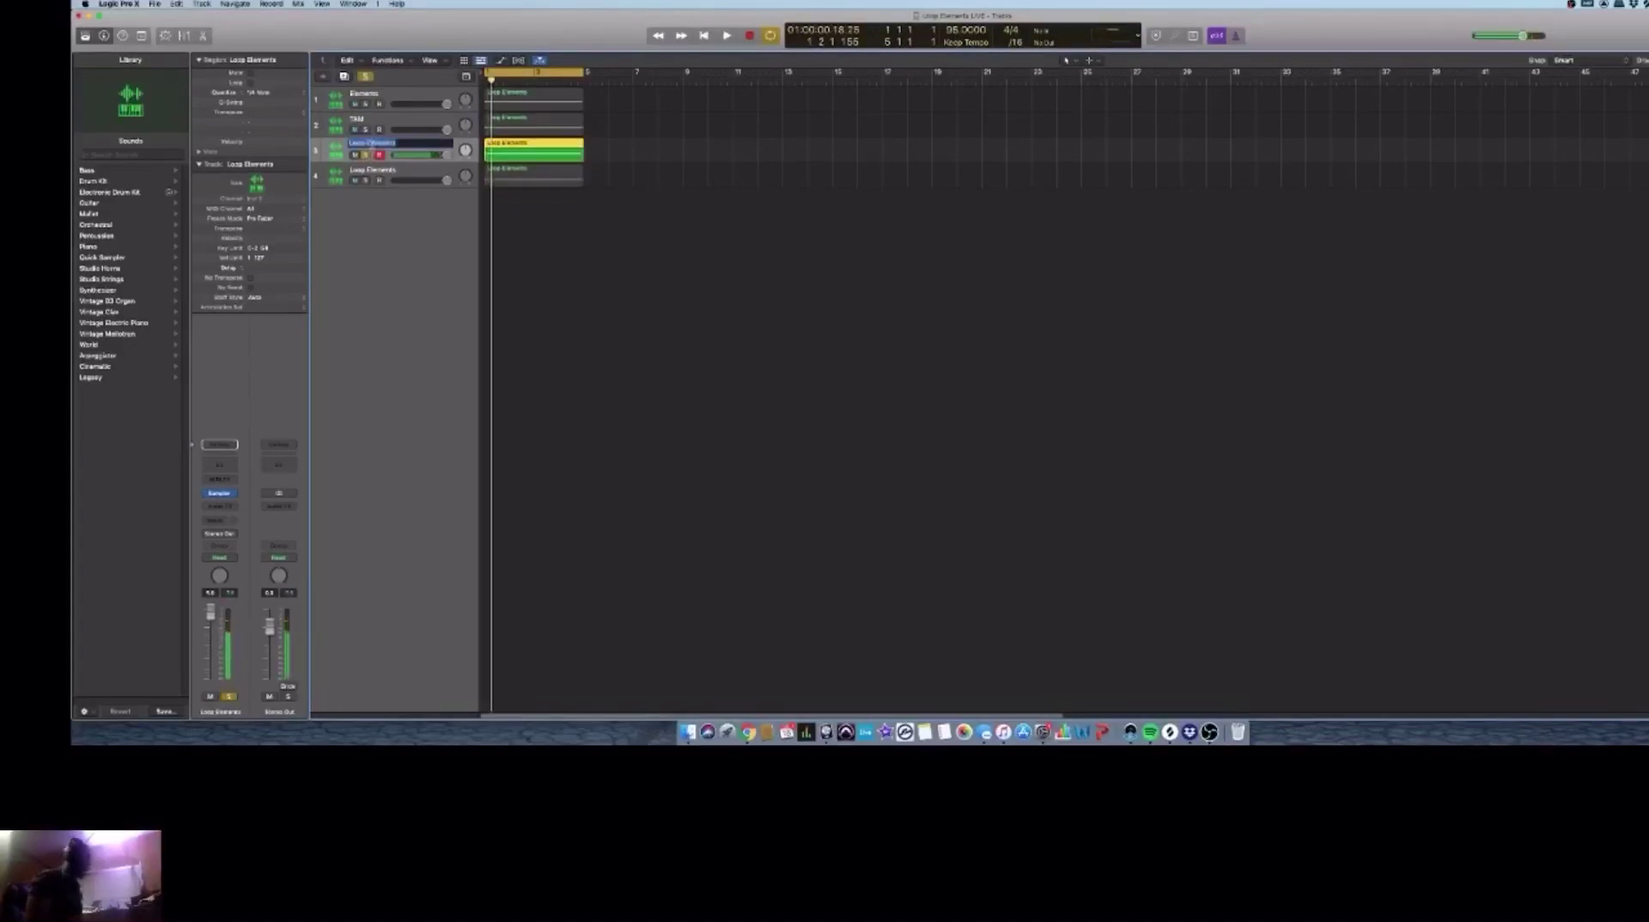
type("CL CLAP")
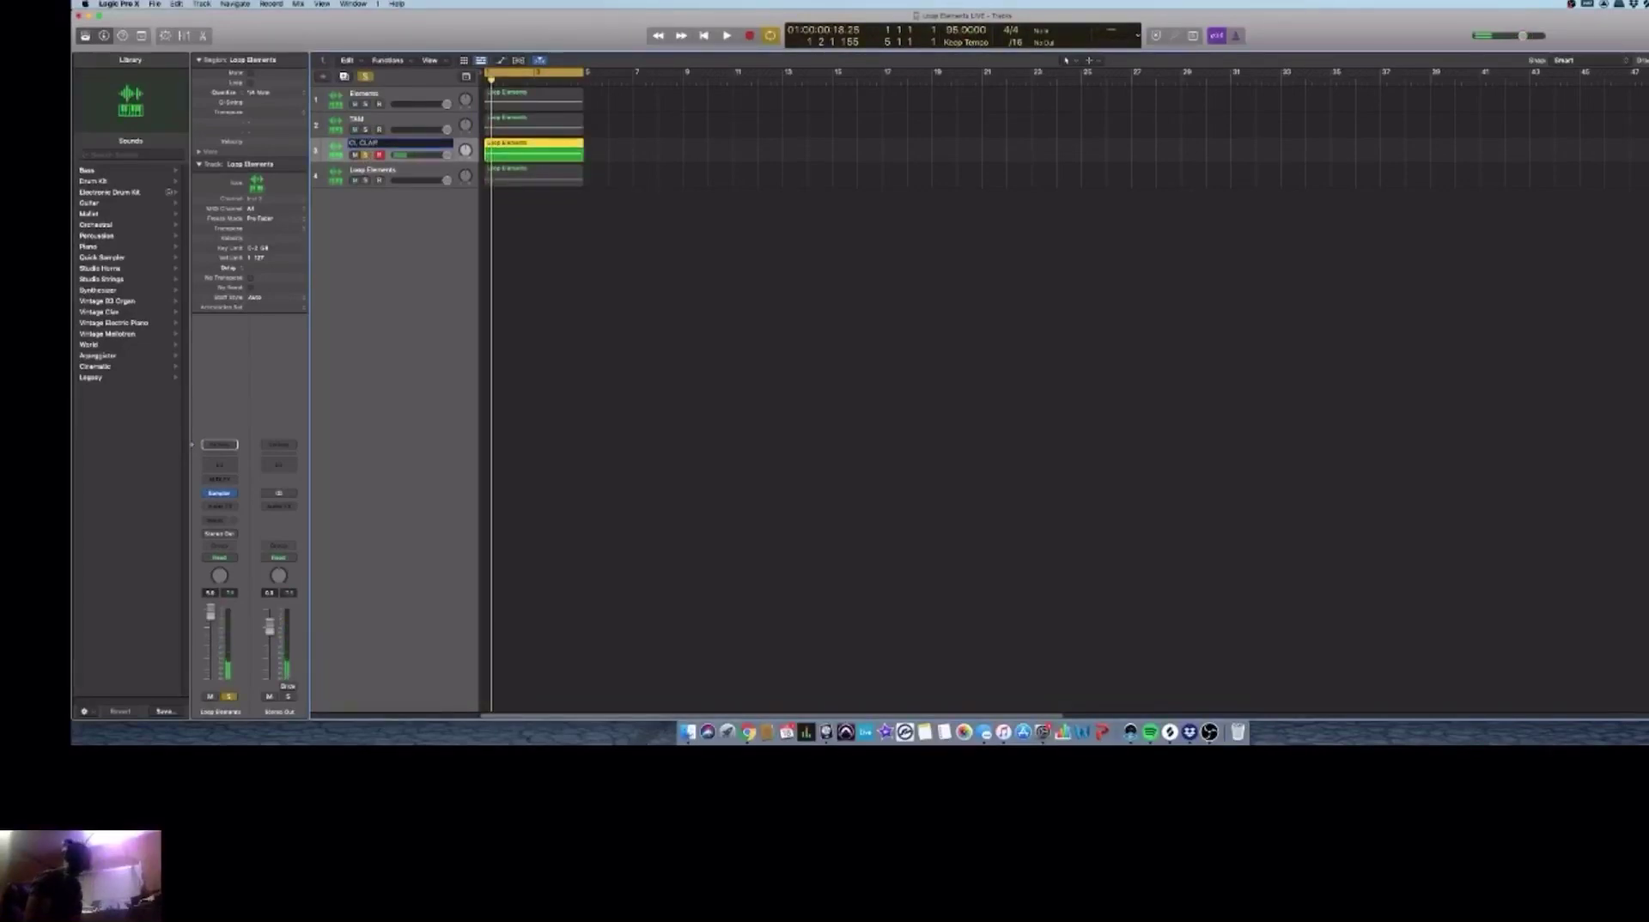
key("Return")
Step: Audition the fourth track in solo, rename it CLAP Loop and turn its solo off
left_click(371, 169)
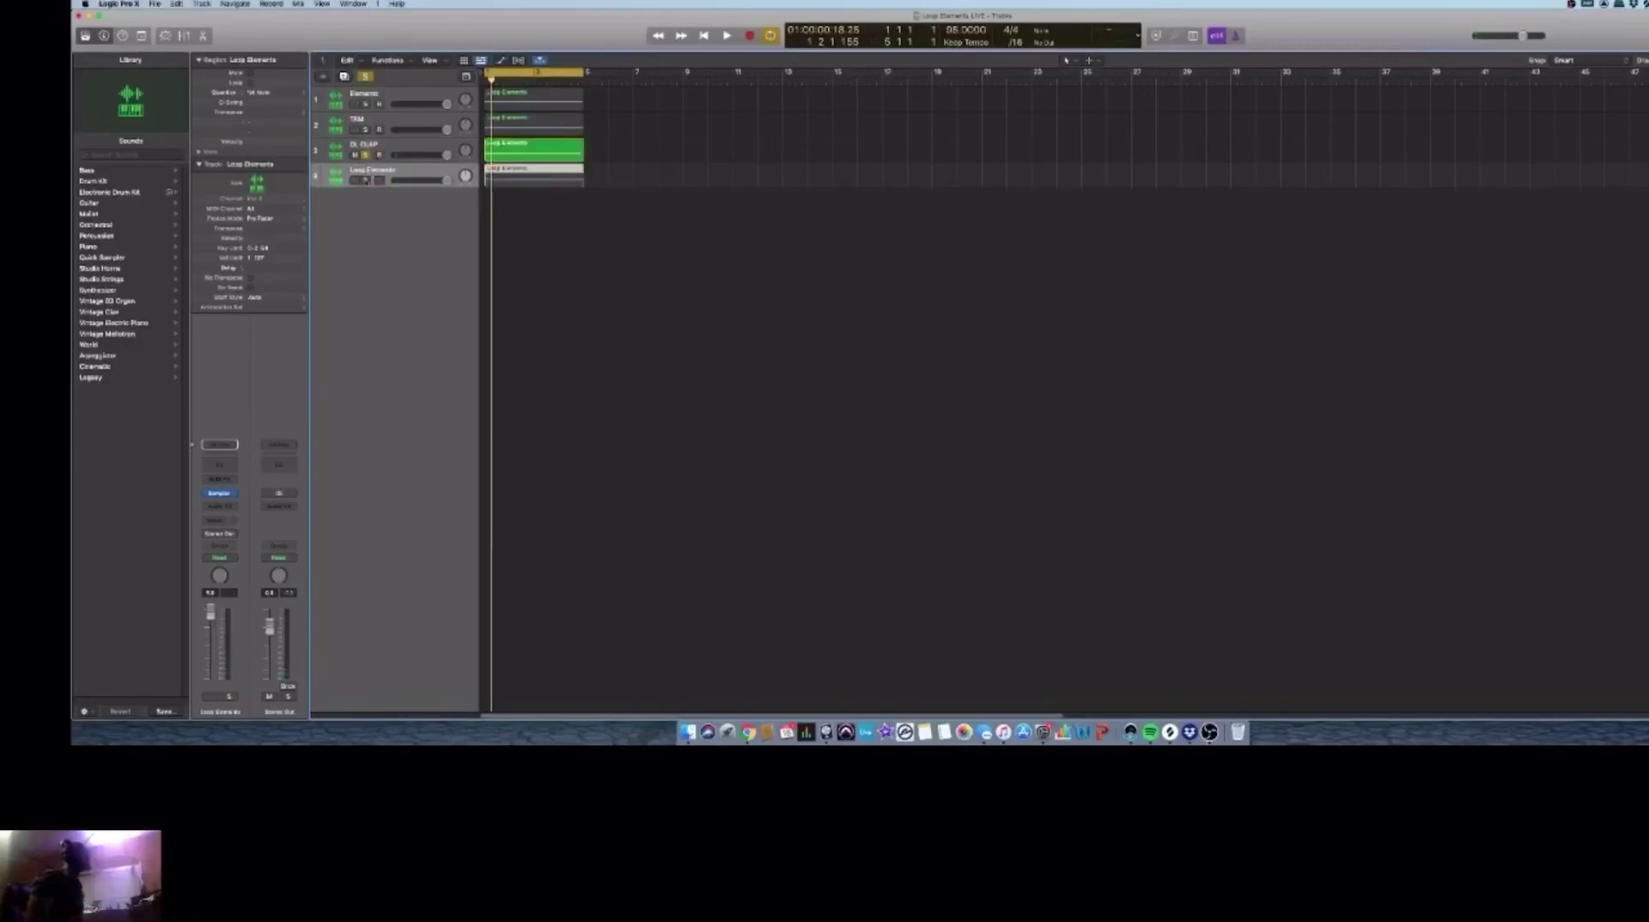
key("space")
key("space")
double_click(370, 170)
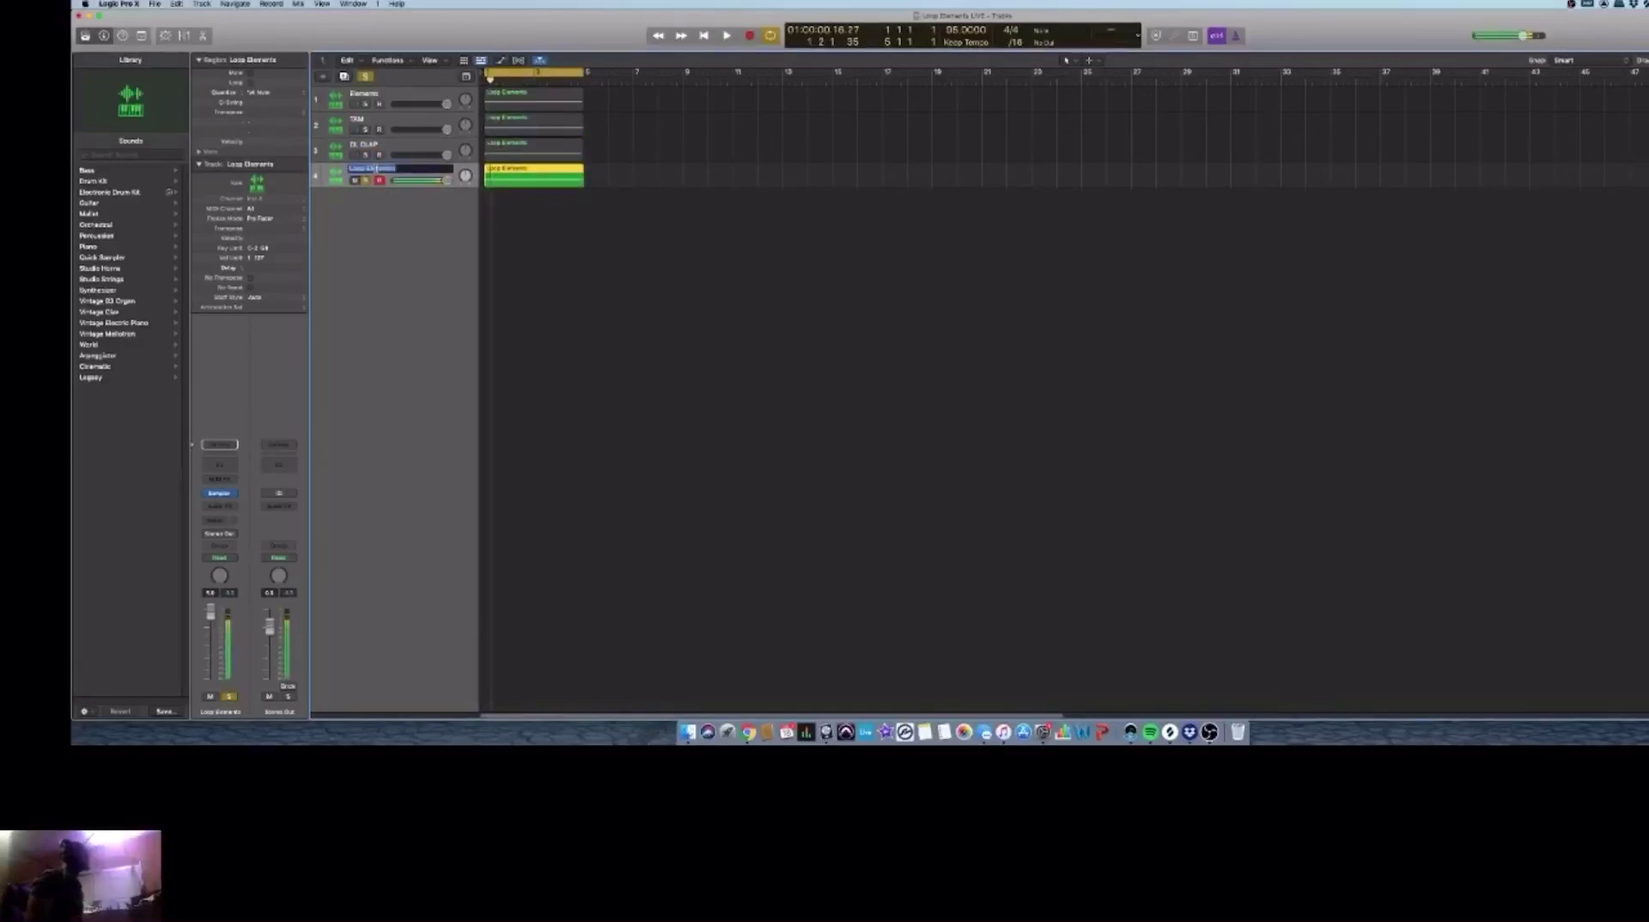
type("CLAP")
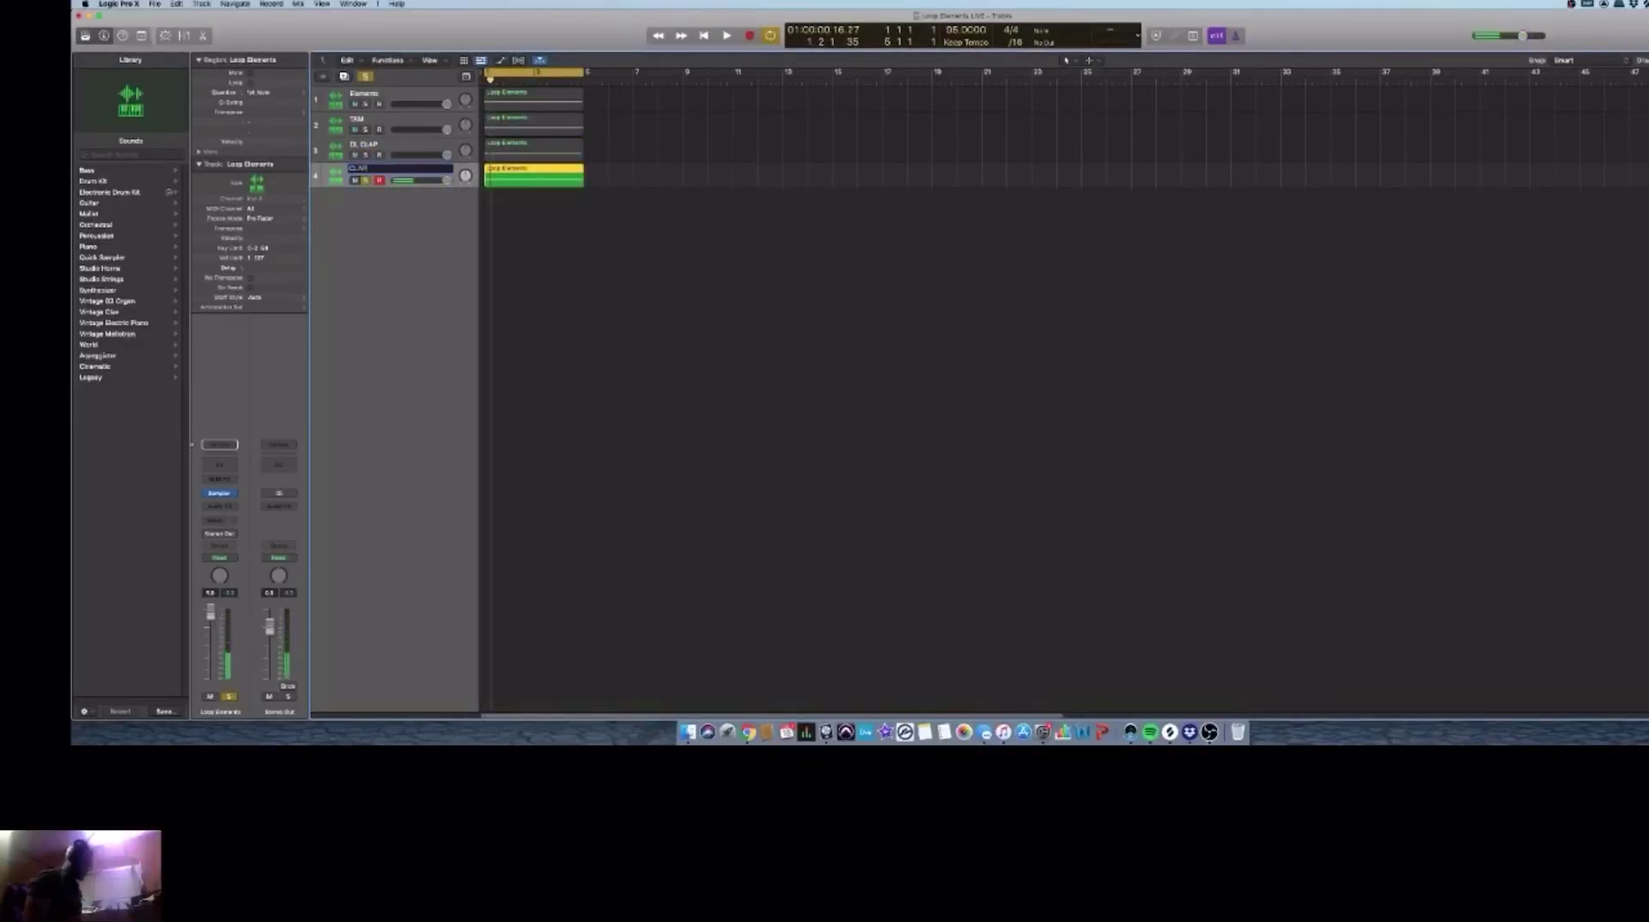
type(" Loop")
key("Return")
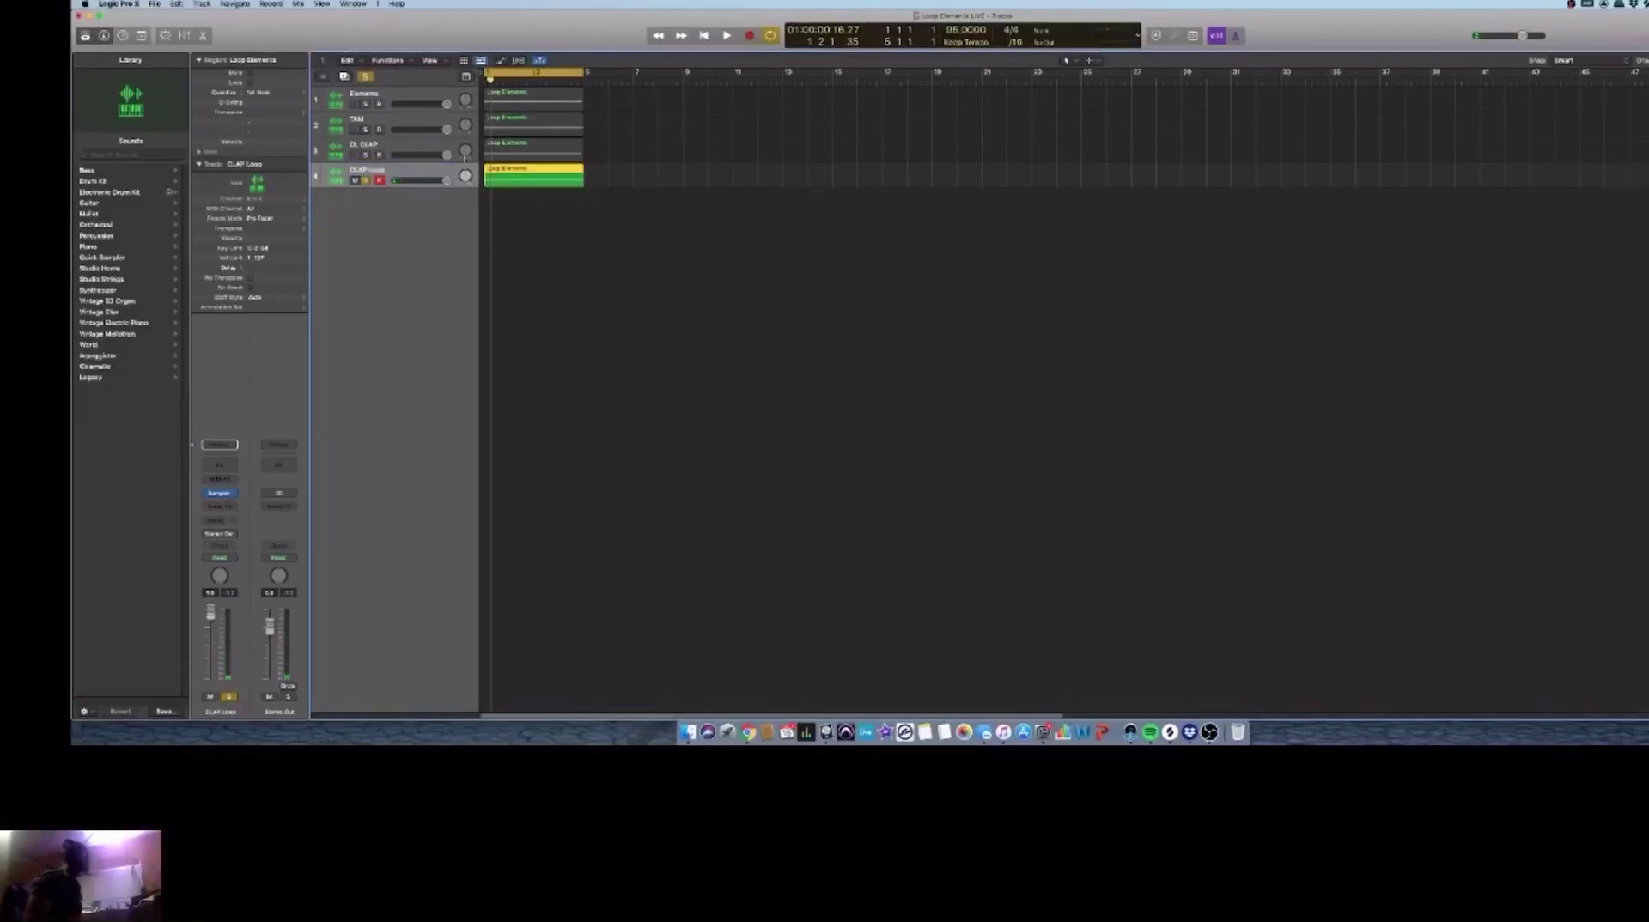
left_click(365, 181)
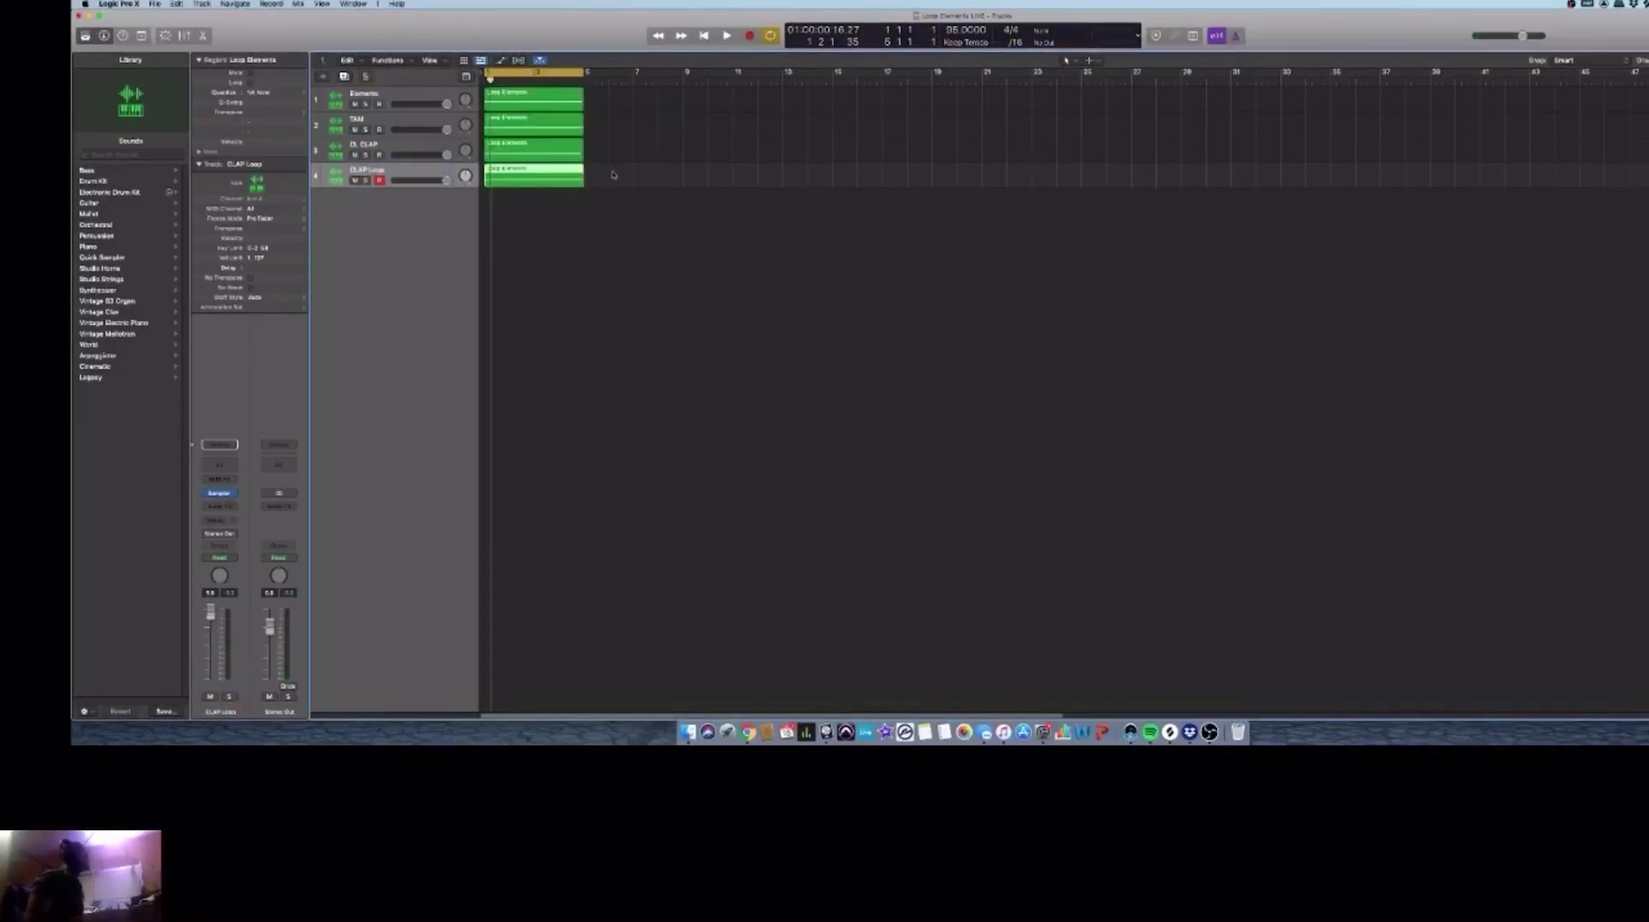
Step: Repeat the regions on all four tracks three times so the loop runs up to bar 17
left_click_drag(622, 208, 517, 95)
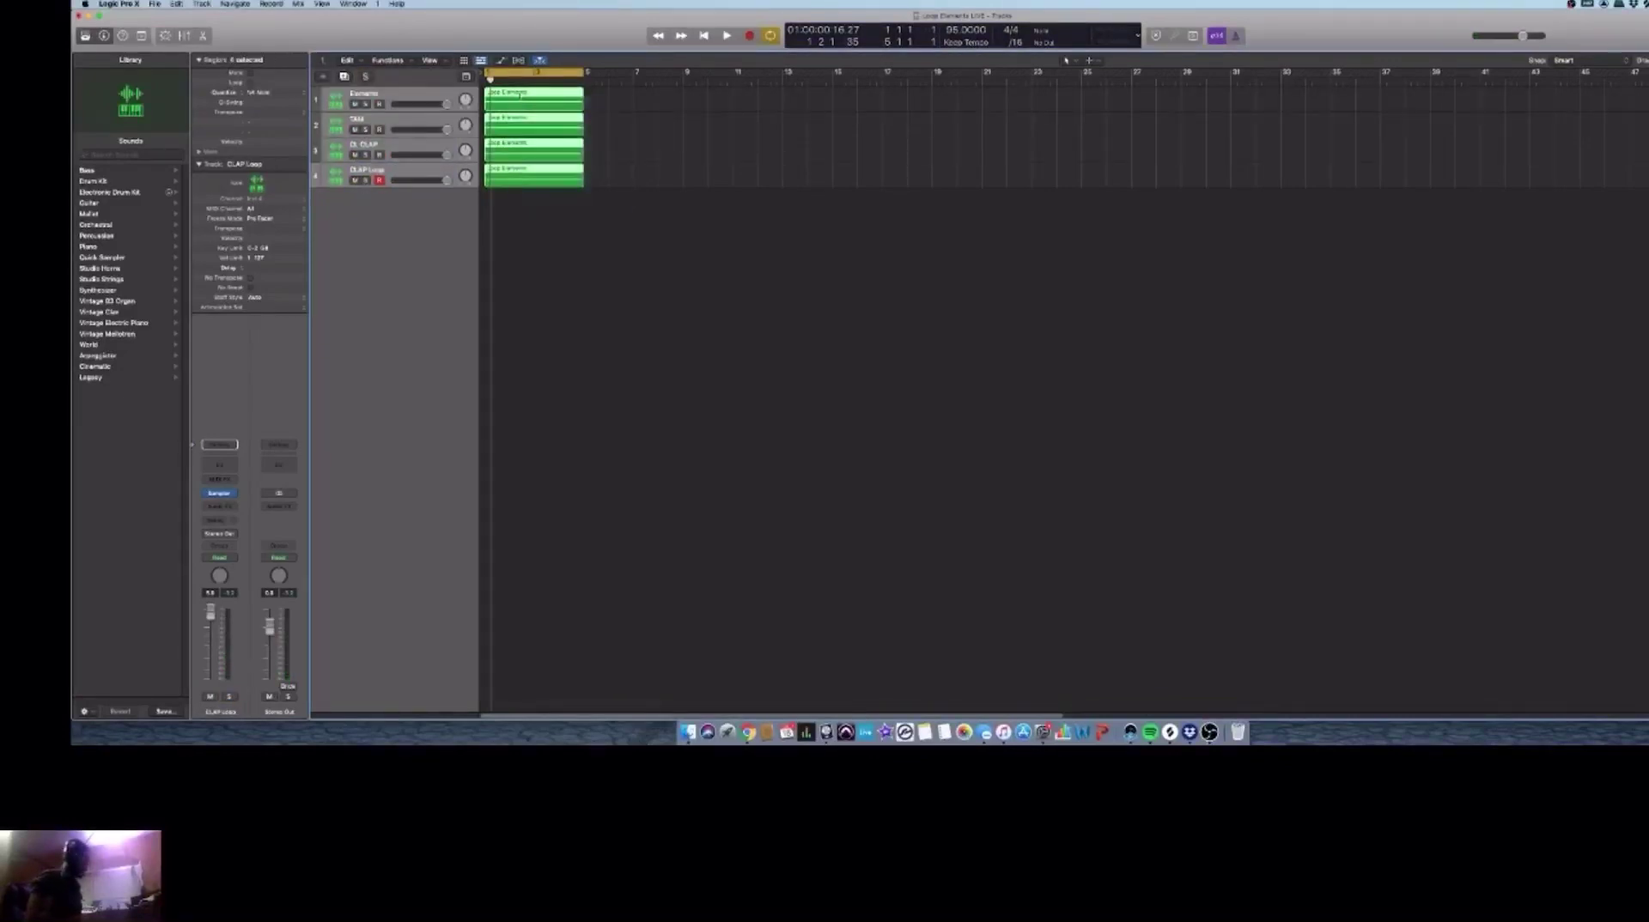
key("super+r")
key("super+r")
key("super+r")
left_click(541, 208)
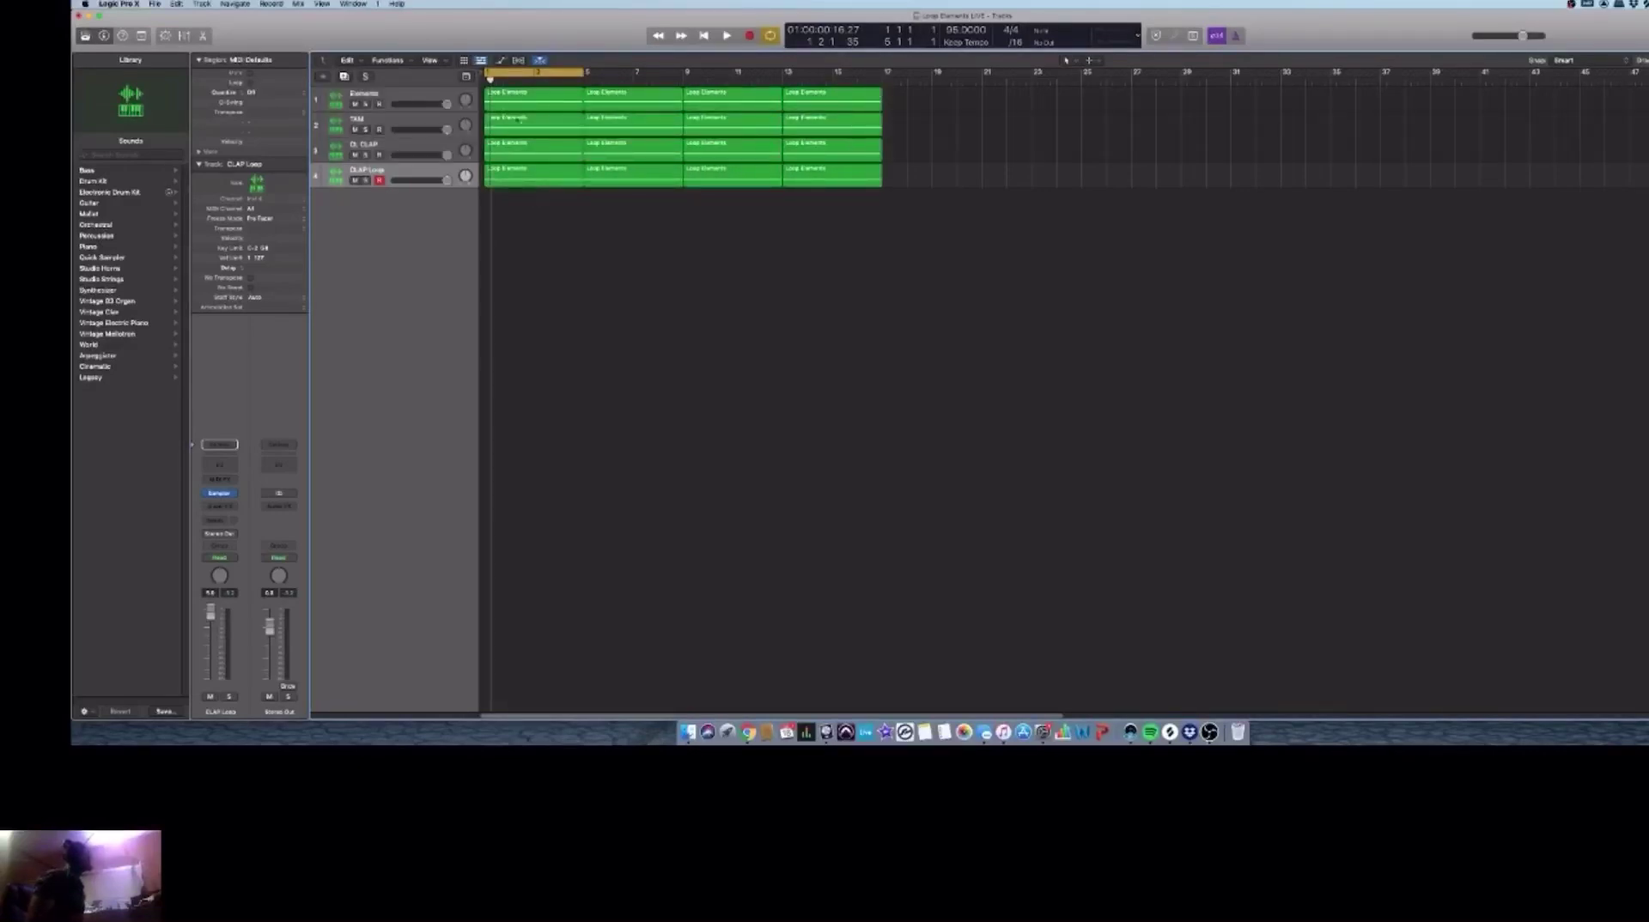
Step: Mute the first regions on the TAM, CL CLAP and CLAP Loop tracks and the second regions on the two clap tracks
left_click_drag(534, 228, 521, 129)
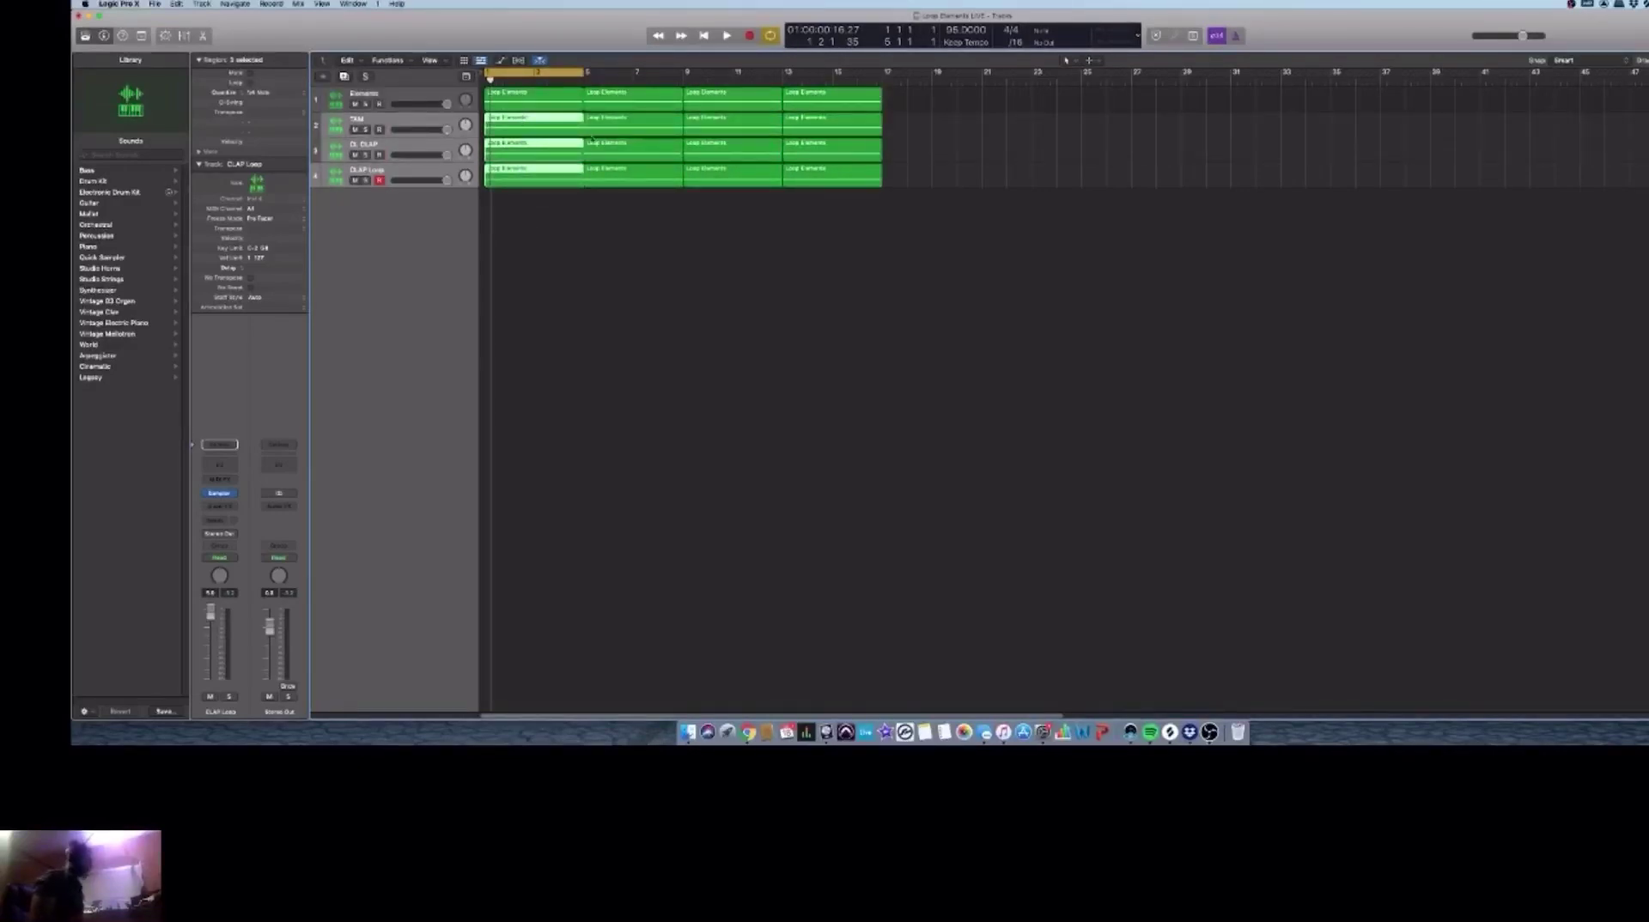
key("ctrl+m")
left_click(630, 172)
left_click(631, 155, "shift")
key("ctrl+m")
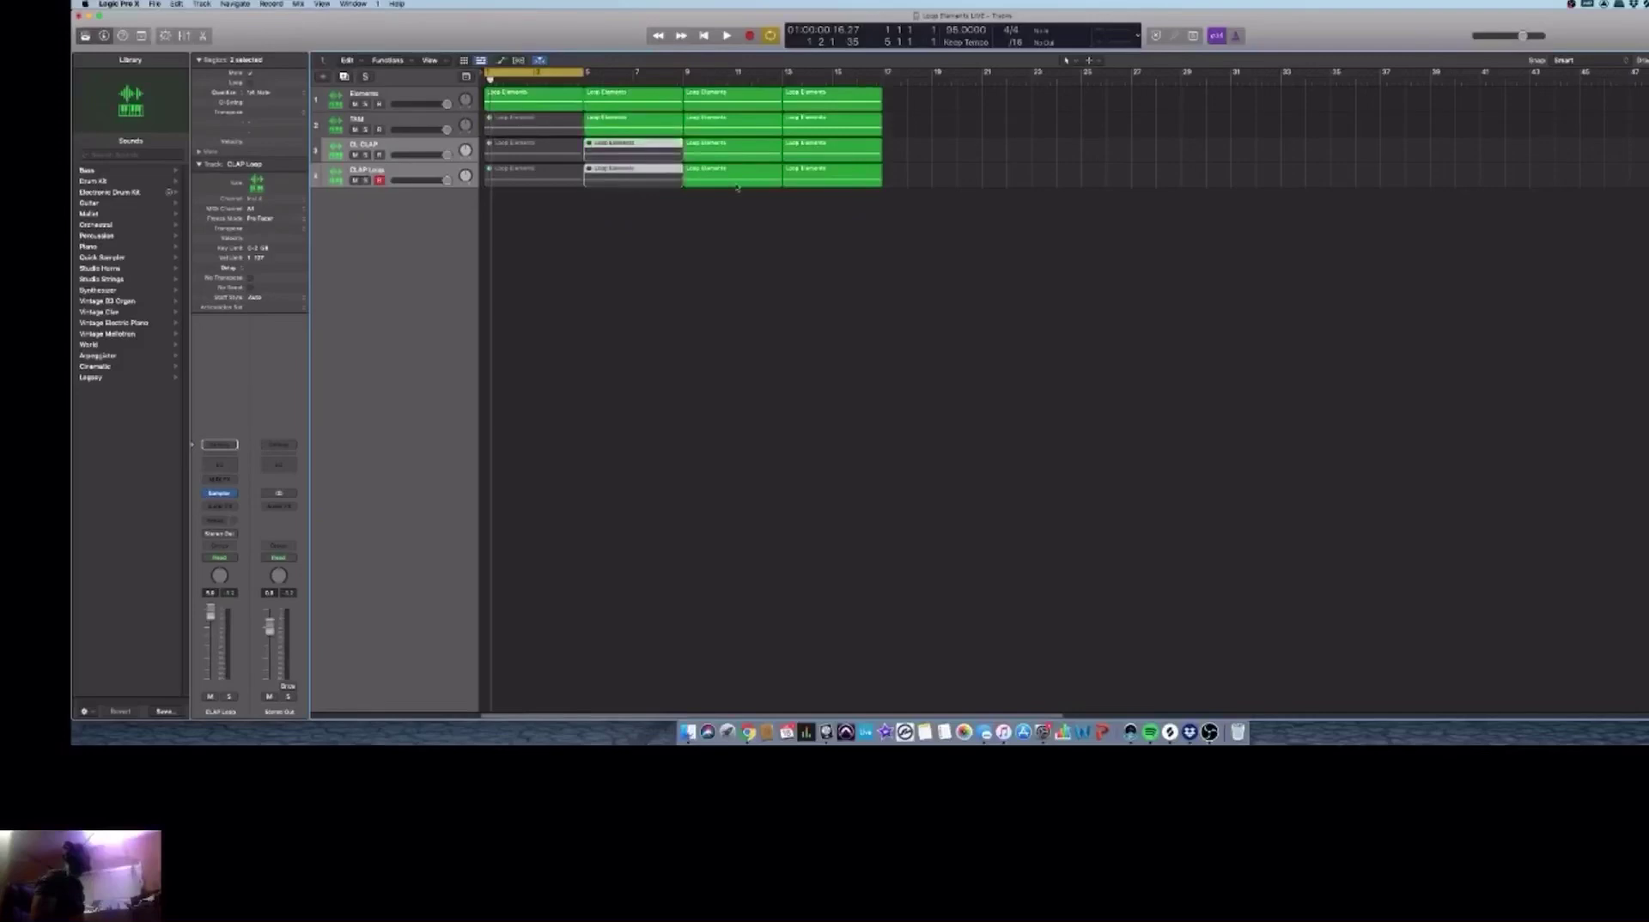
Step: Move the CL CLAP track below CLAP Loop and mute its third region
left_click(731, 193)
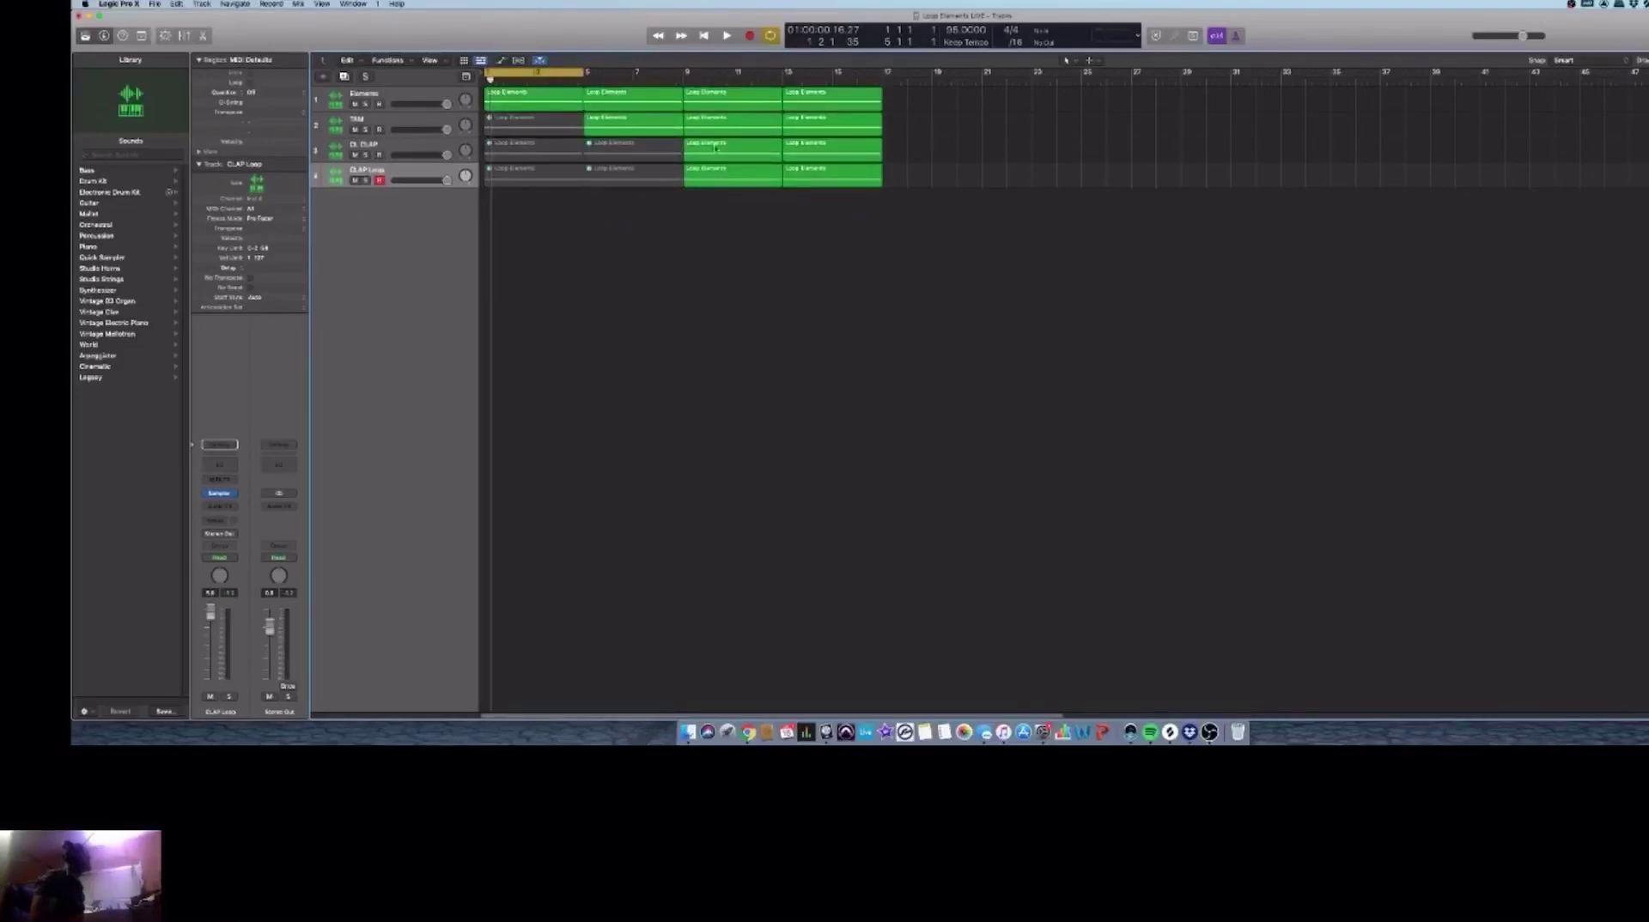
left_click(363, 145)
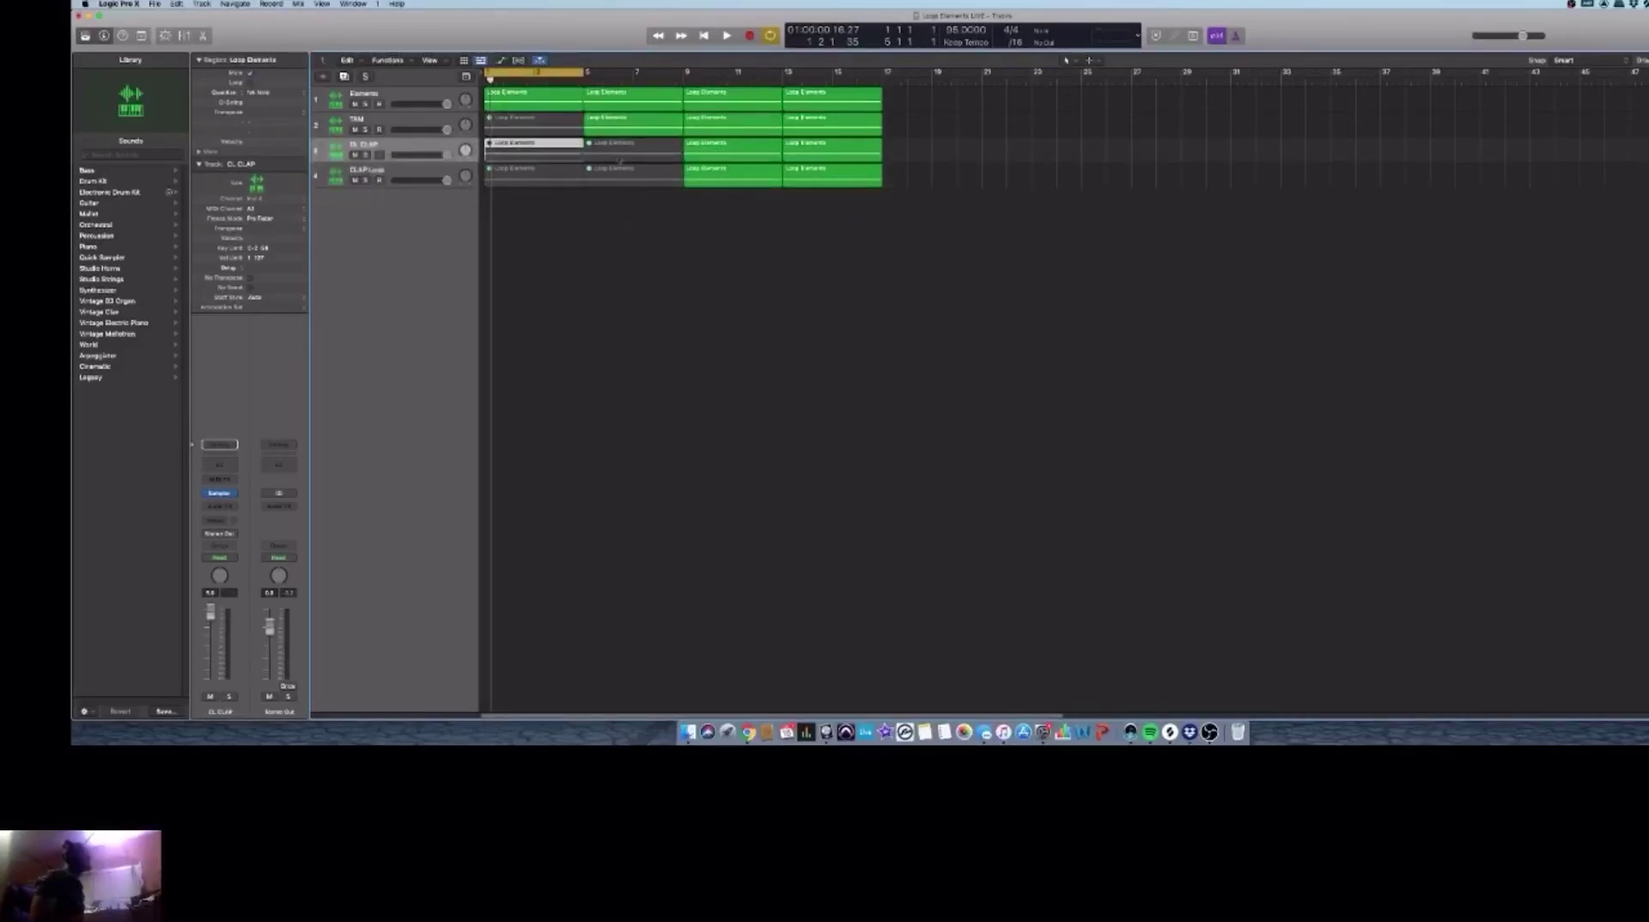
left_click_drag(399, 148, 399, 176)
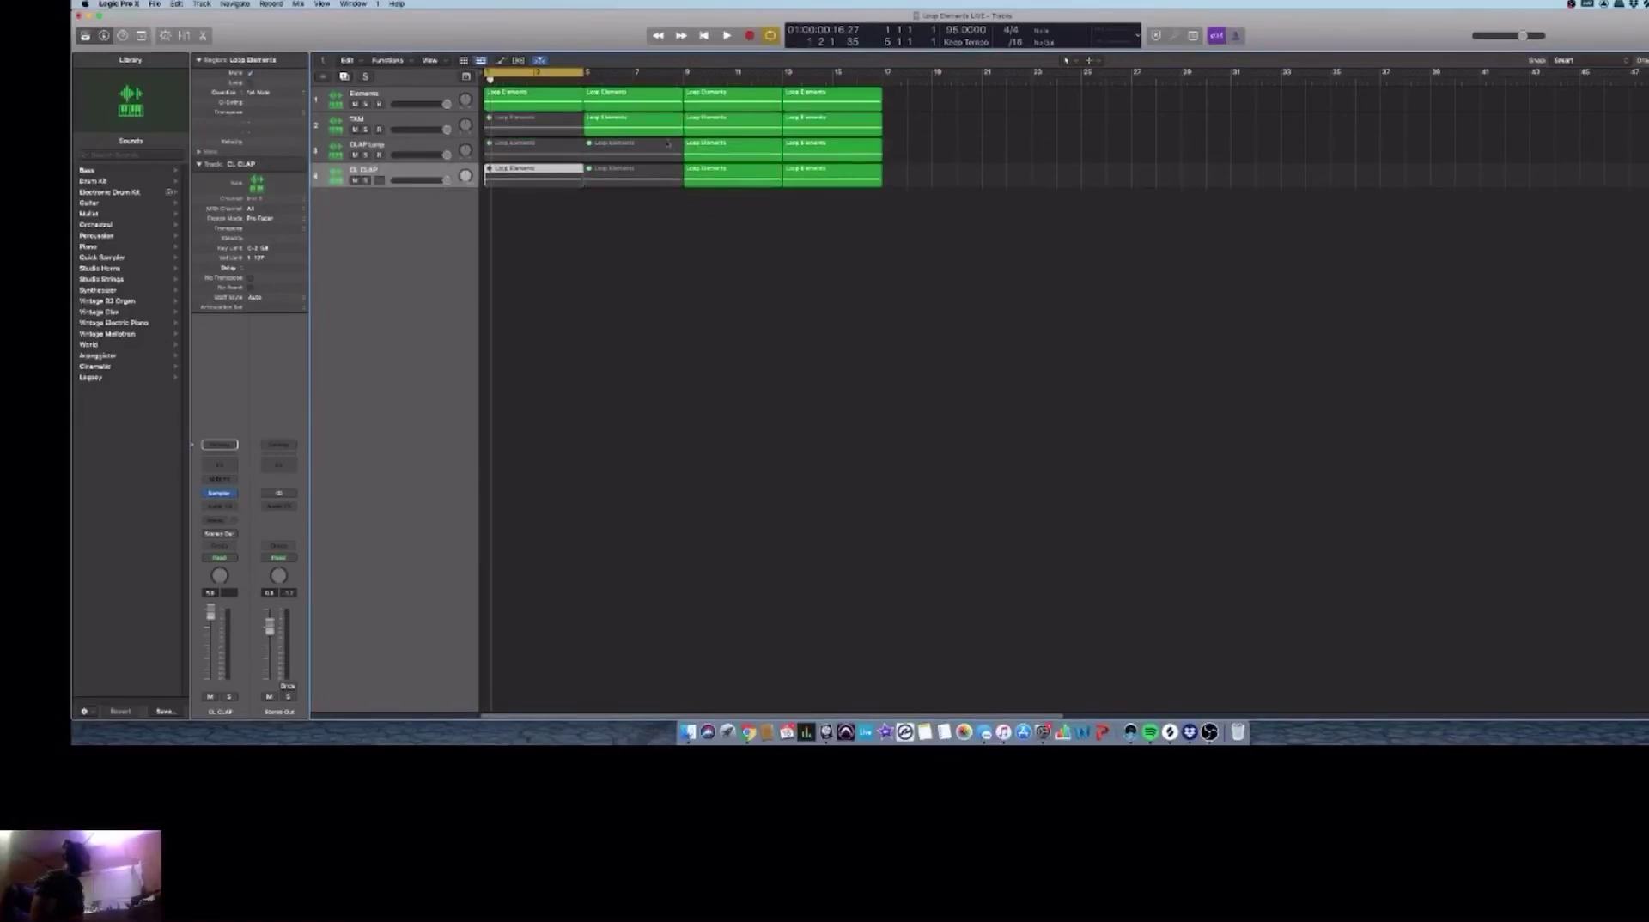
left_click(726, 176)
key("ctrl+m")
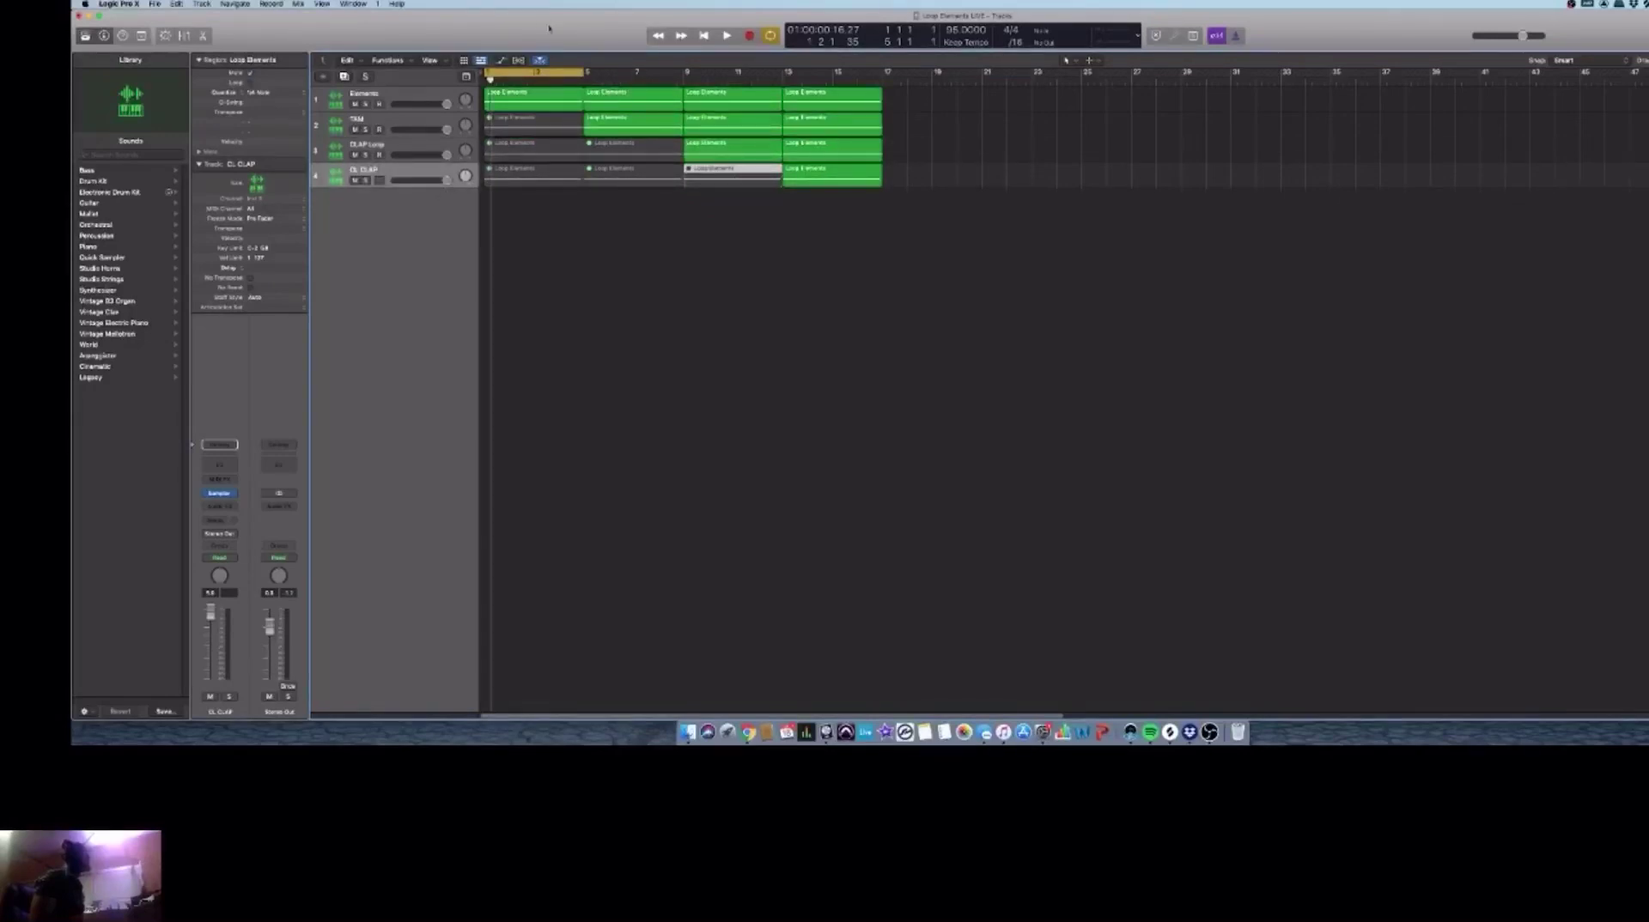
Step: Extend the cycle area to bar 17 and play through the whole arrangement
left_click_drag(585, 72, 887, 70)
key("space")
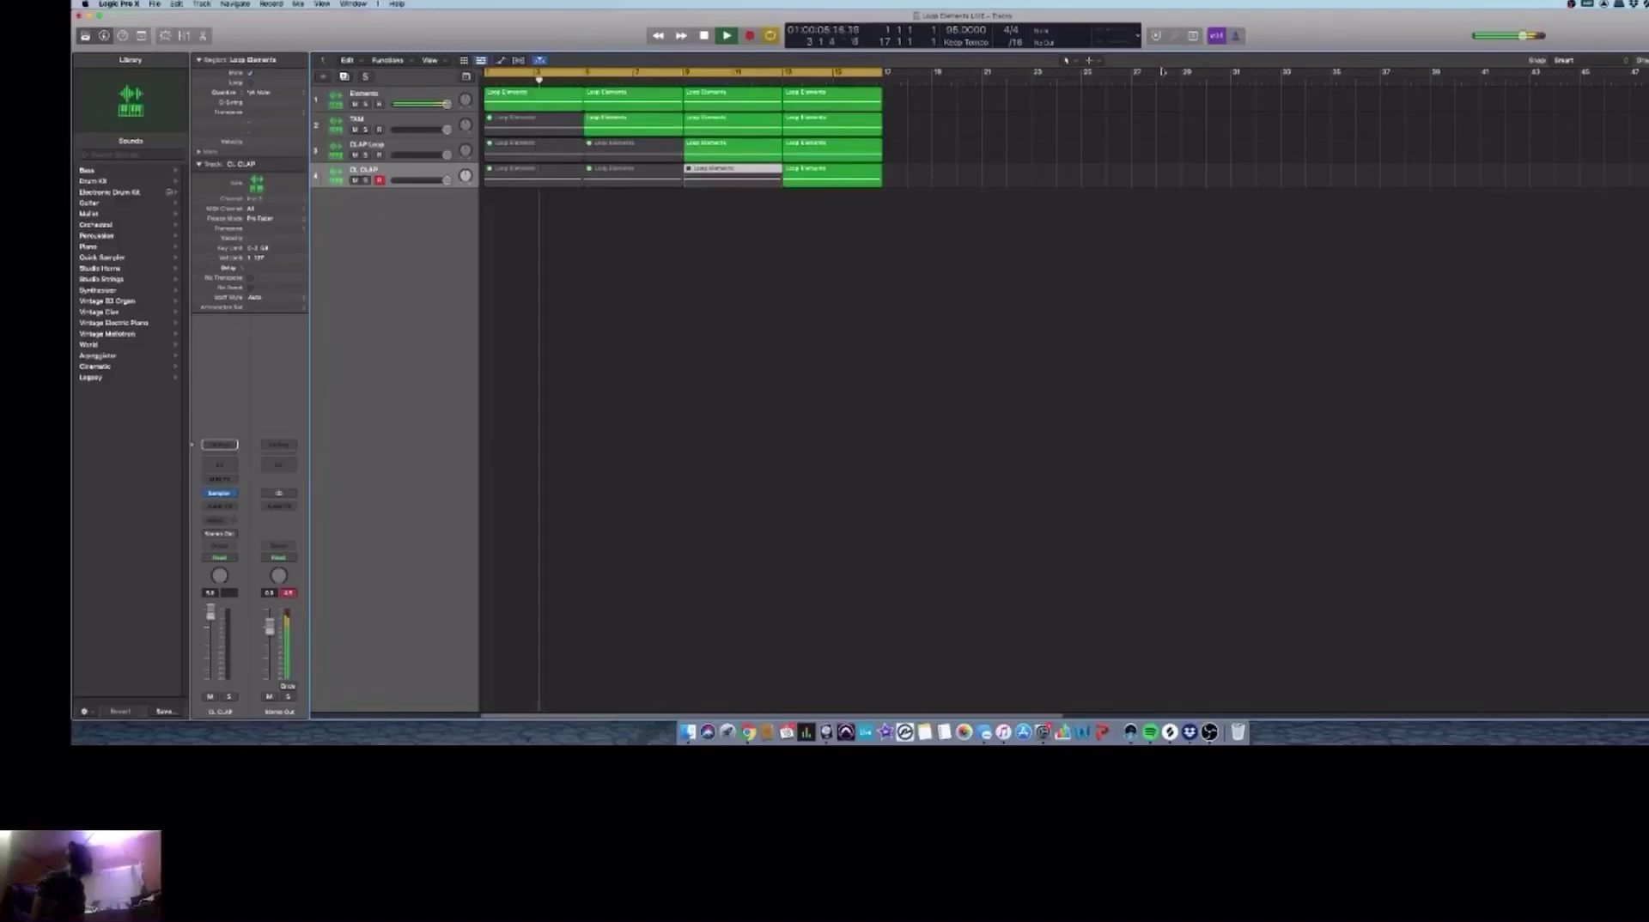
key("super+Down")
key("super+Down")
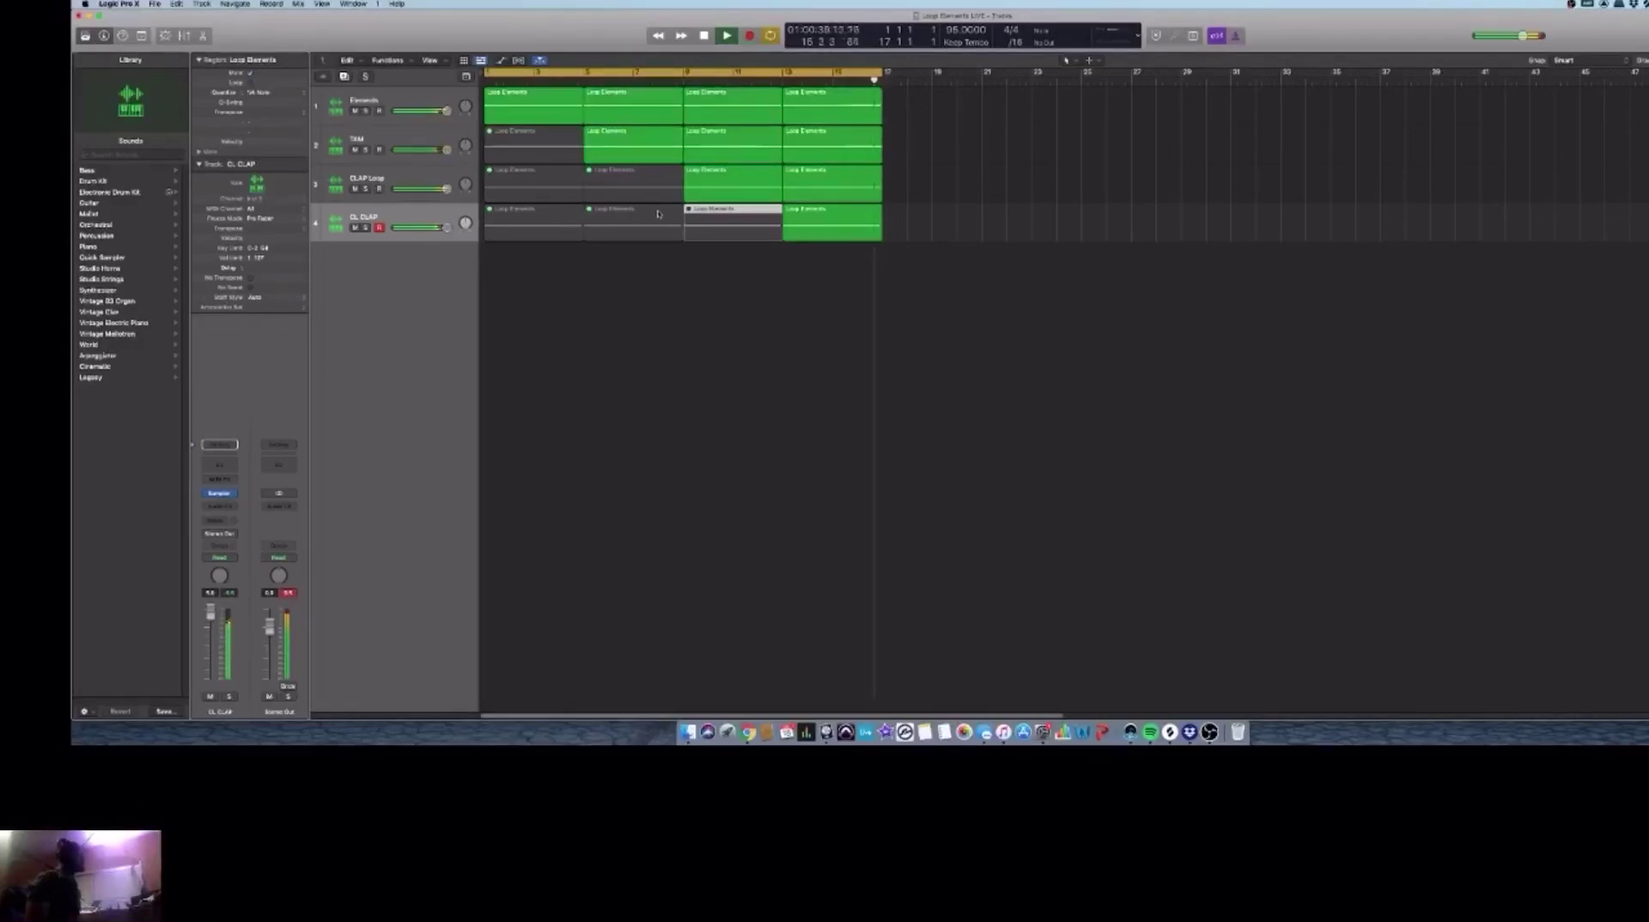
key("space")
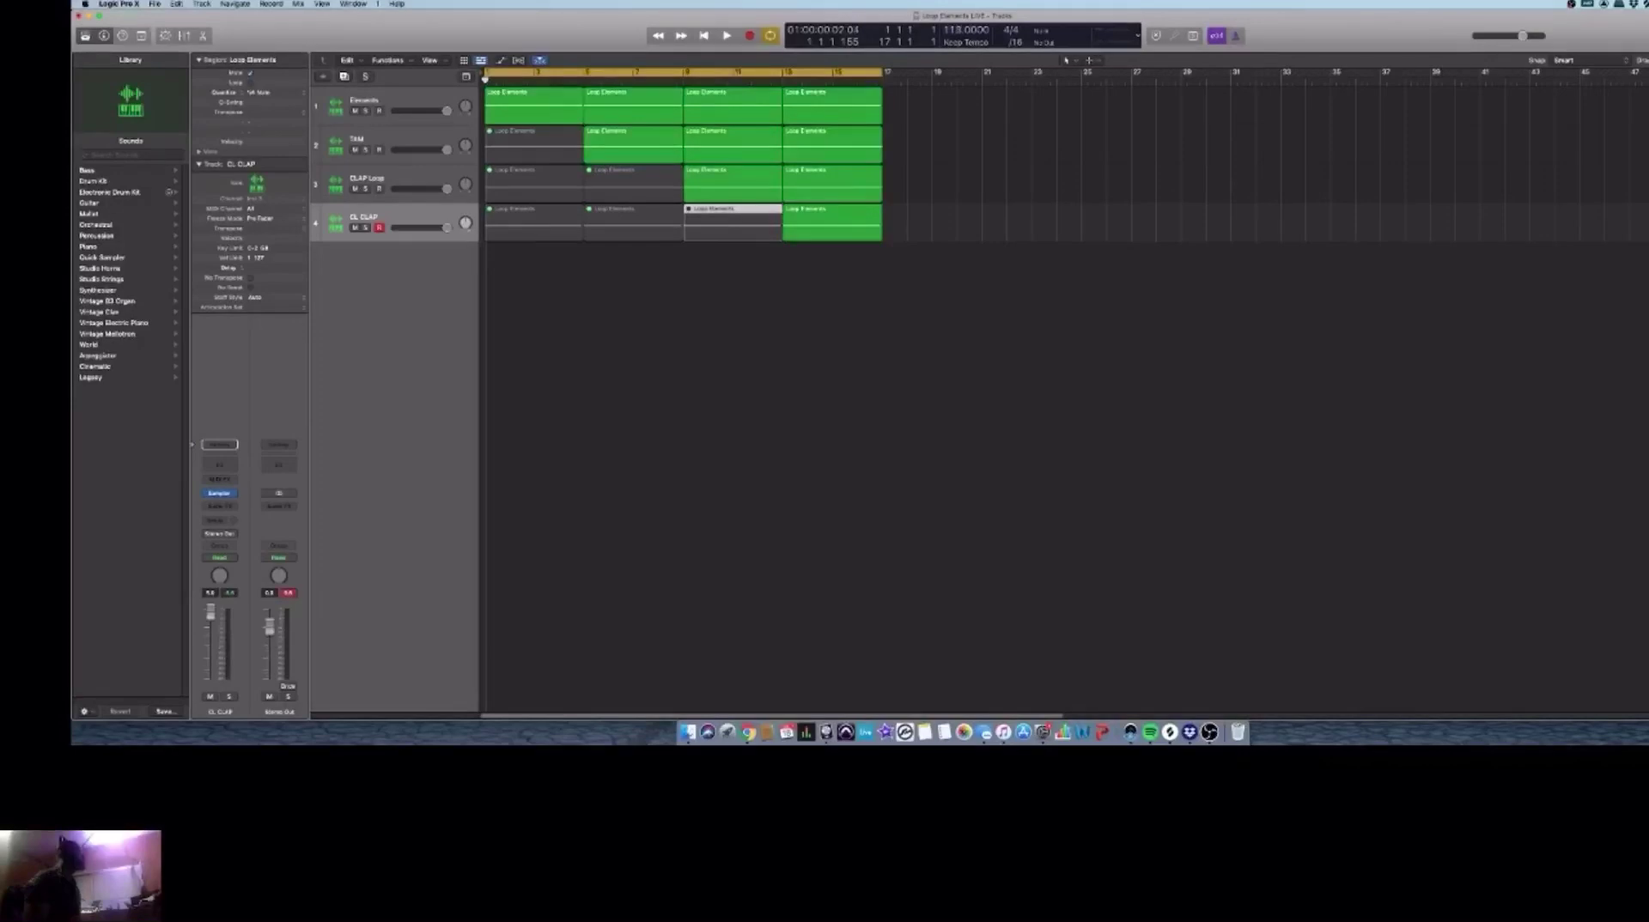
Step: Audition the arrangement at different tempos and set the project tempo to 110 BPM
key("space")
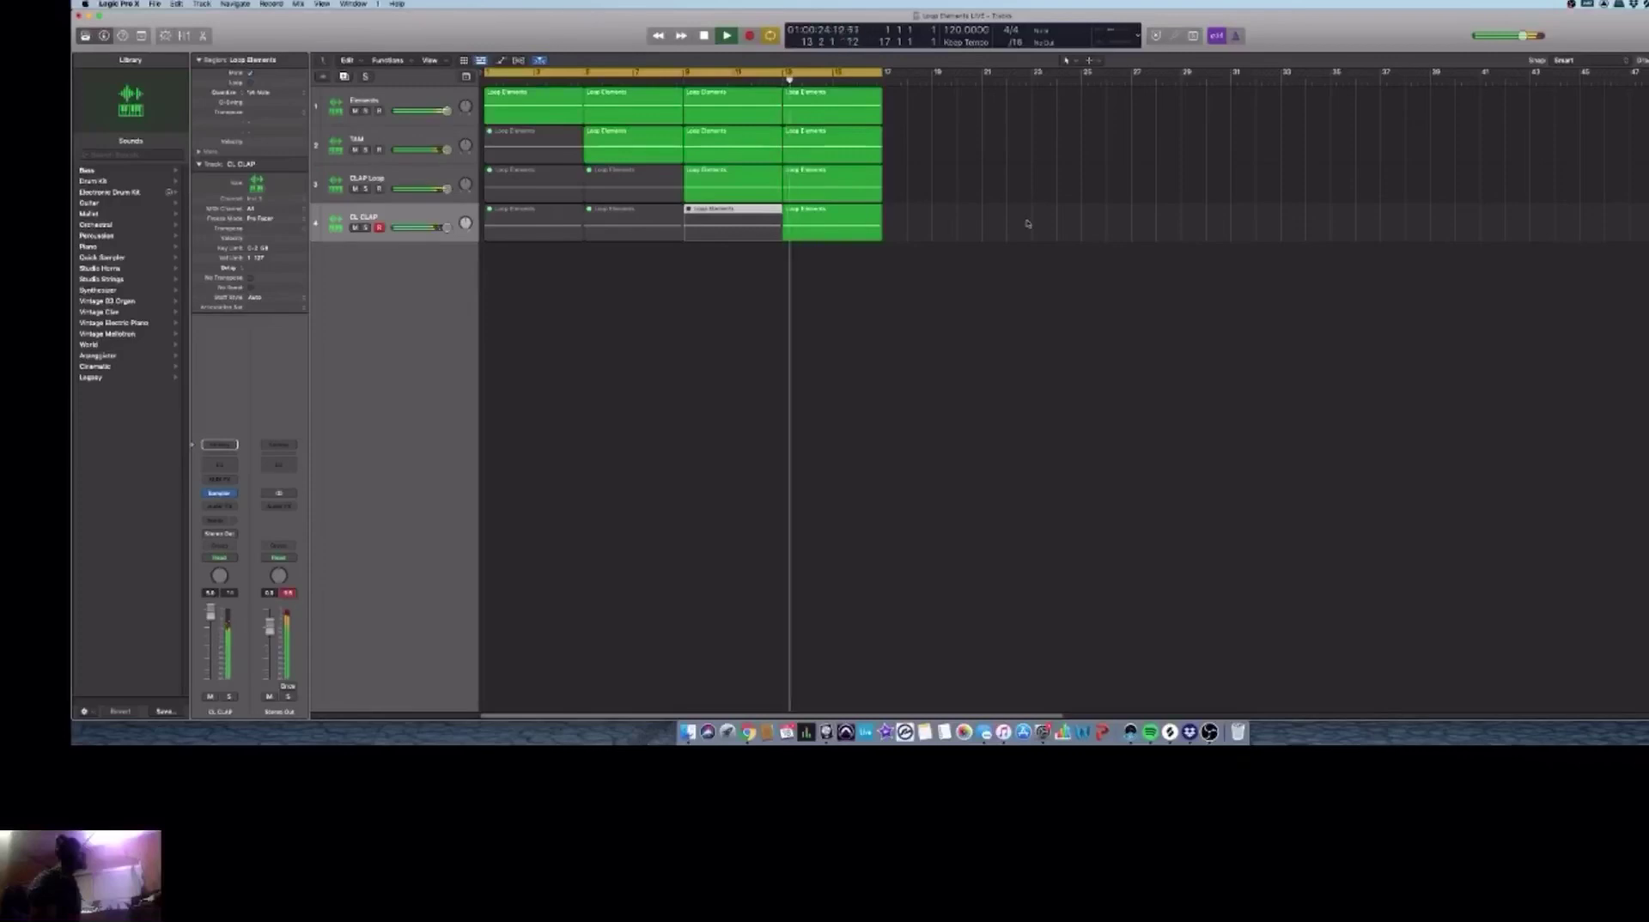
key("space")
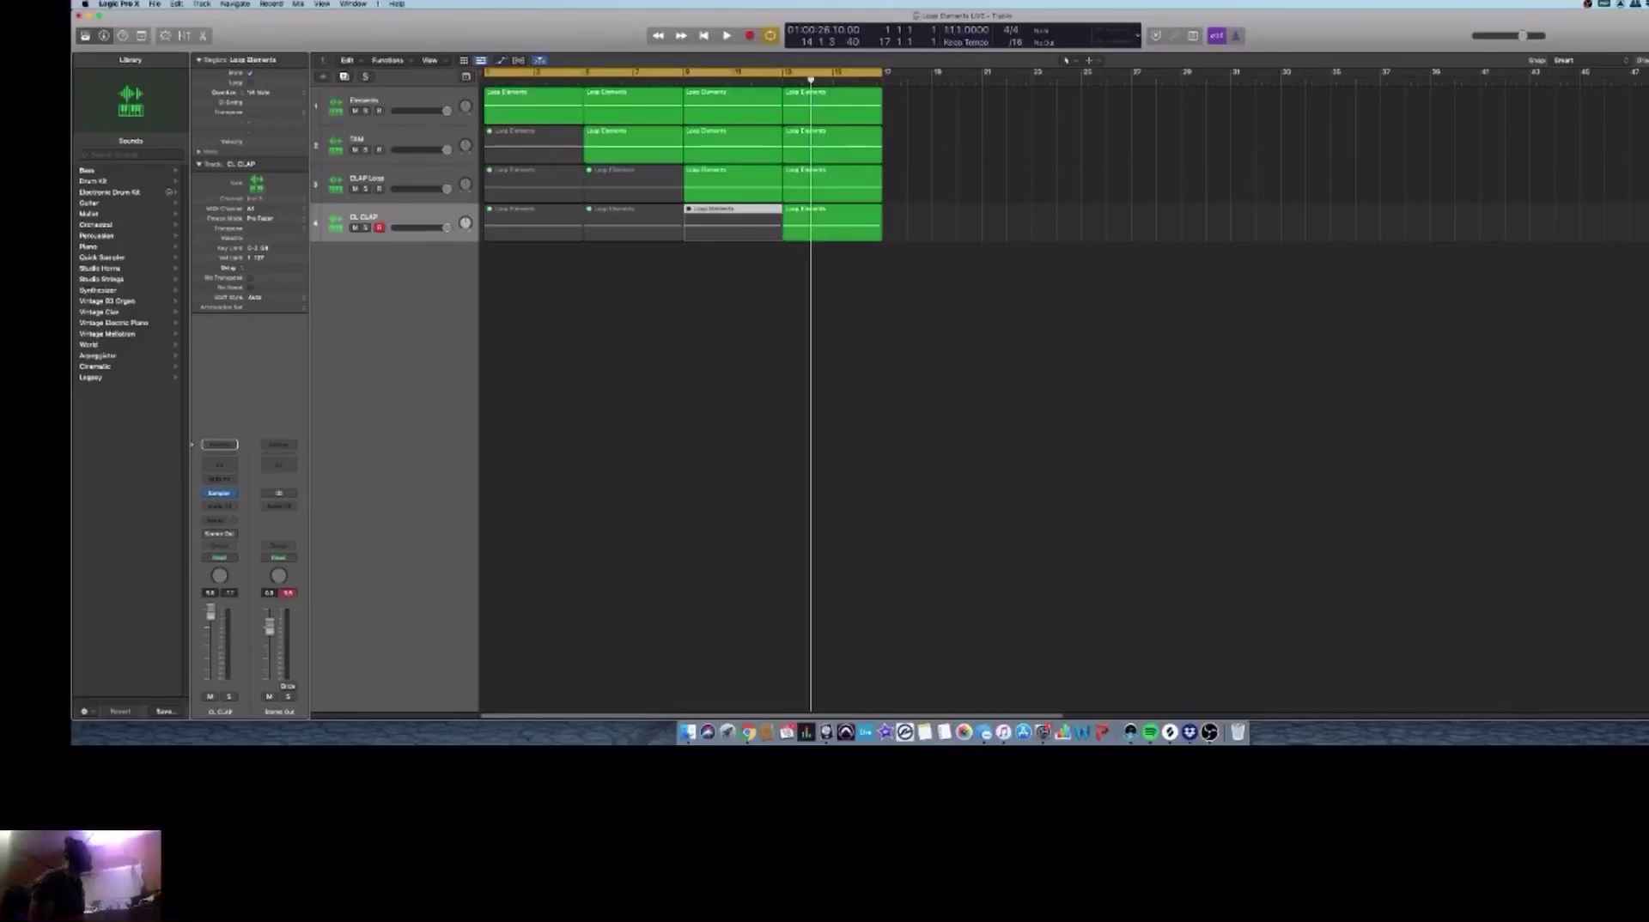
left_click(727, 35)
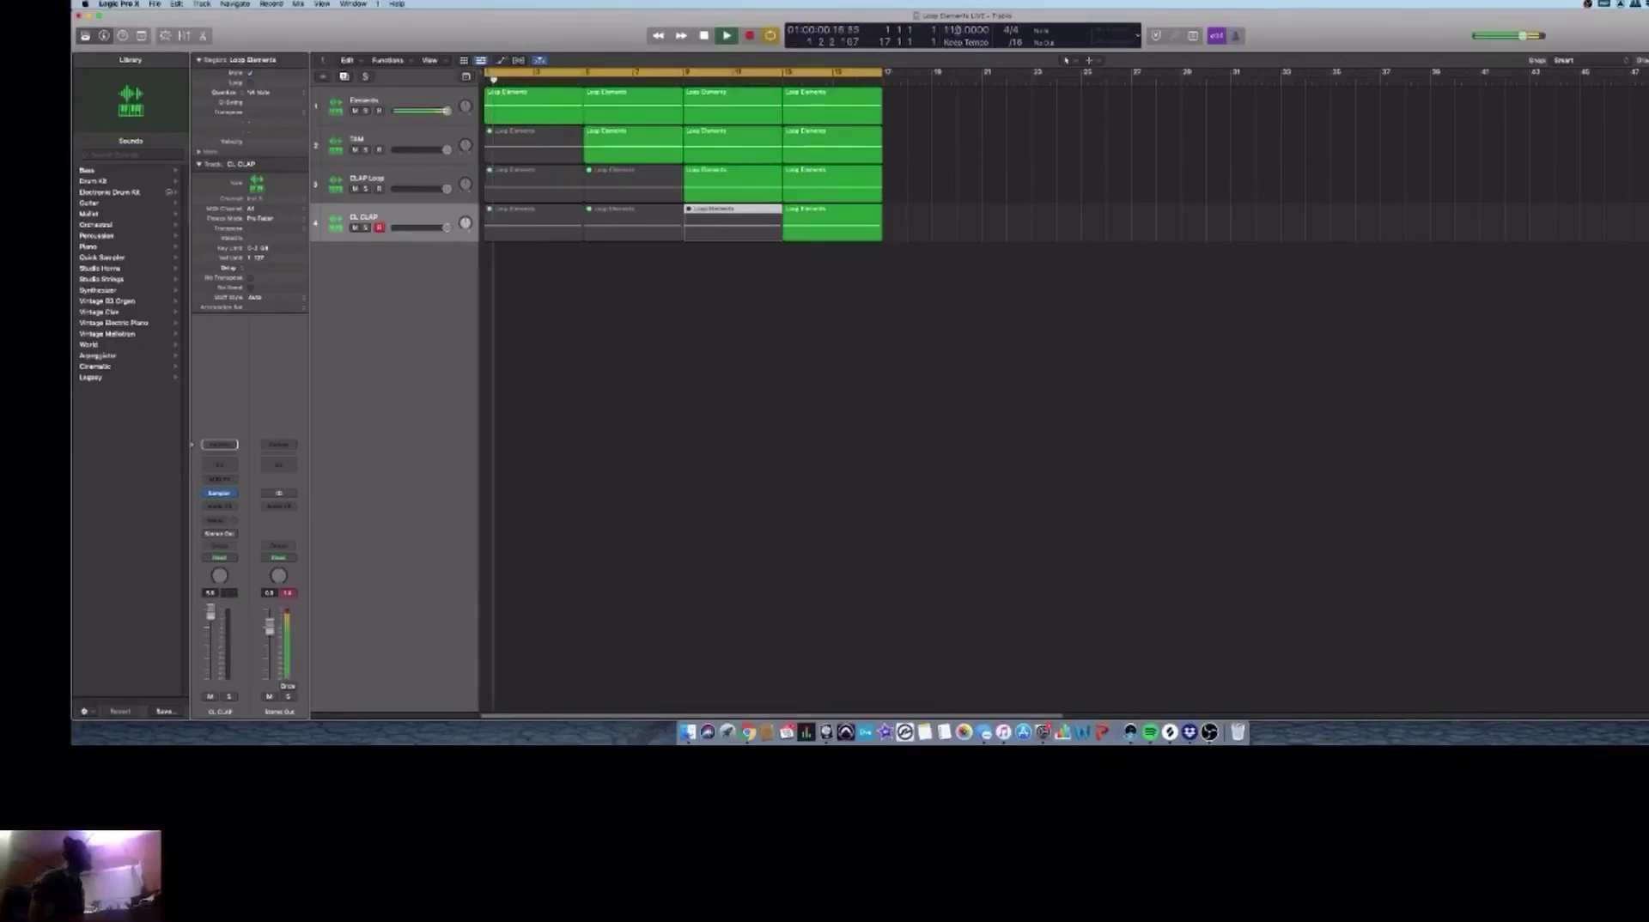
key("space")
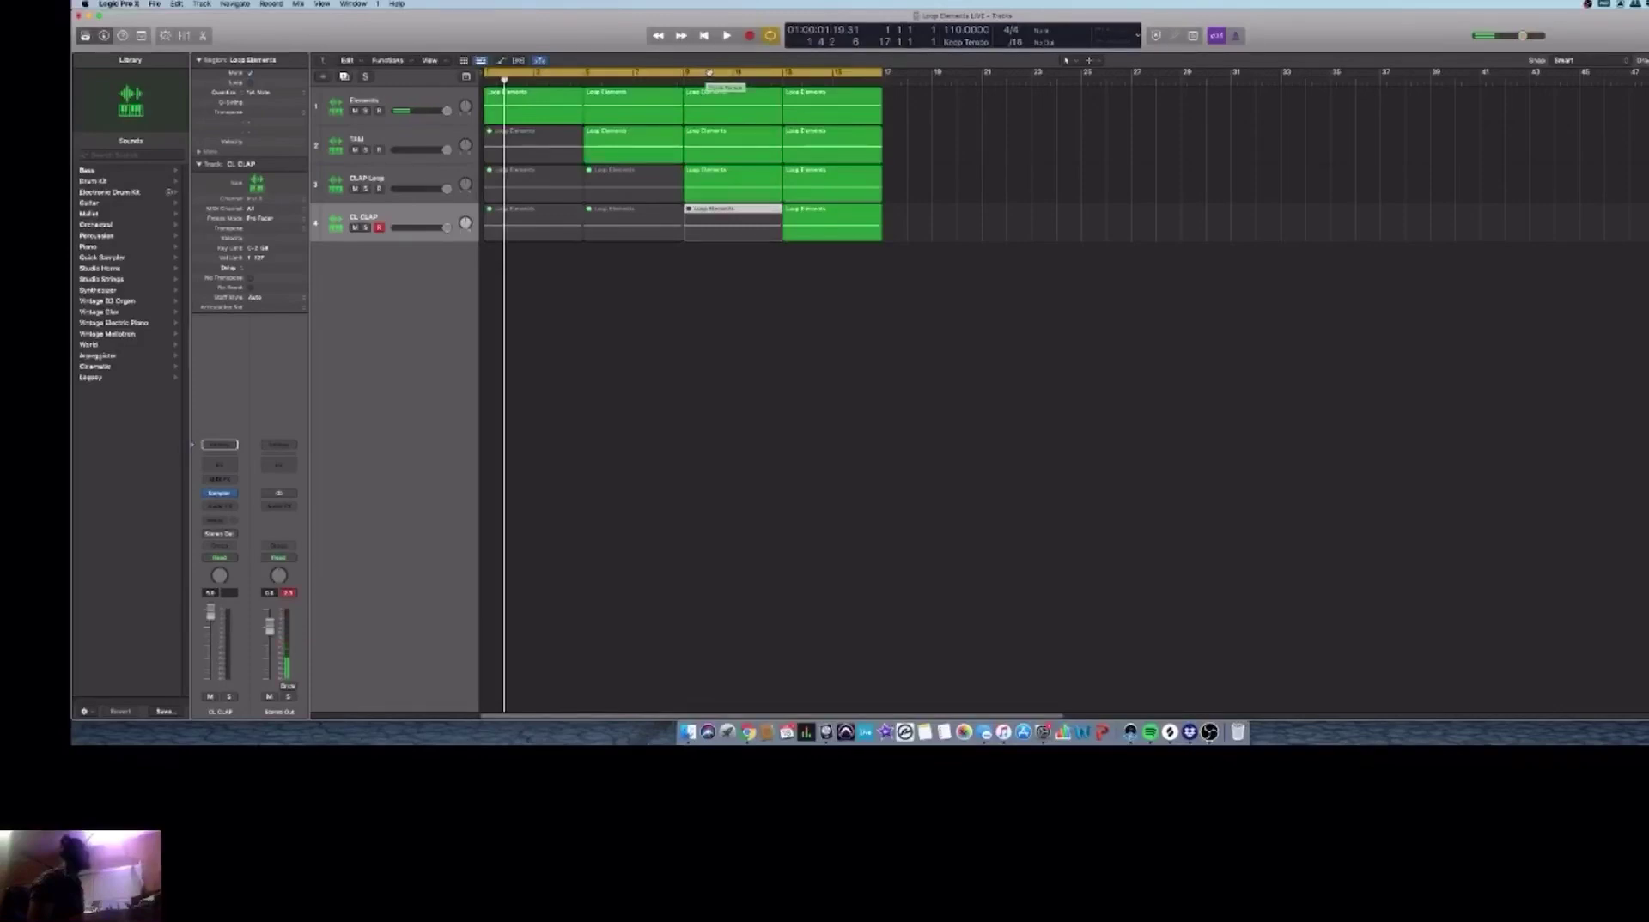
Step: Create an empty duplicate of the Elements track and move it to the top of the track list
left_click(360, 87)
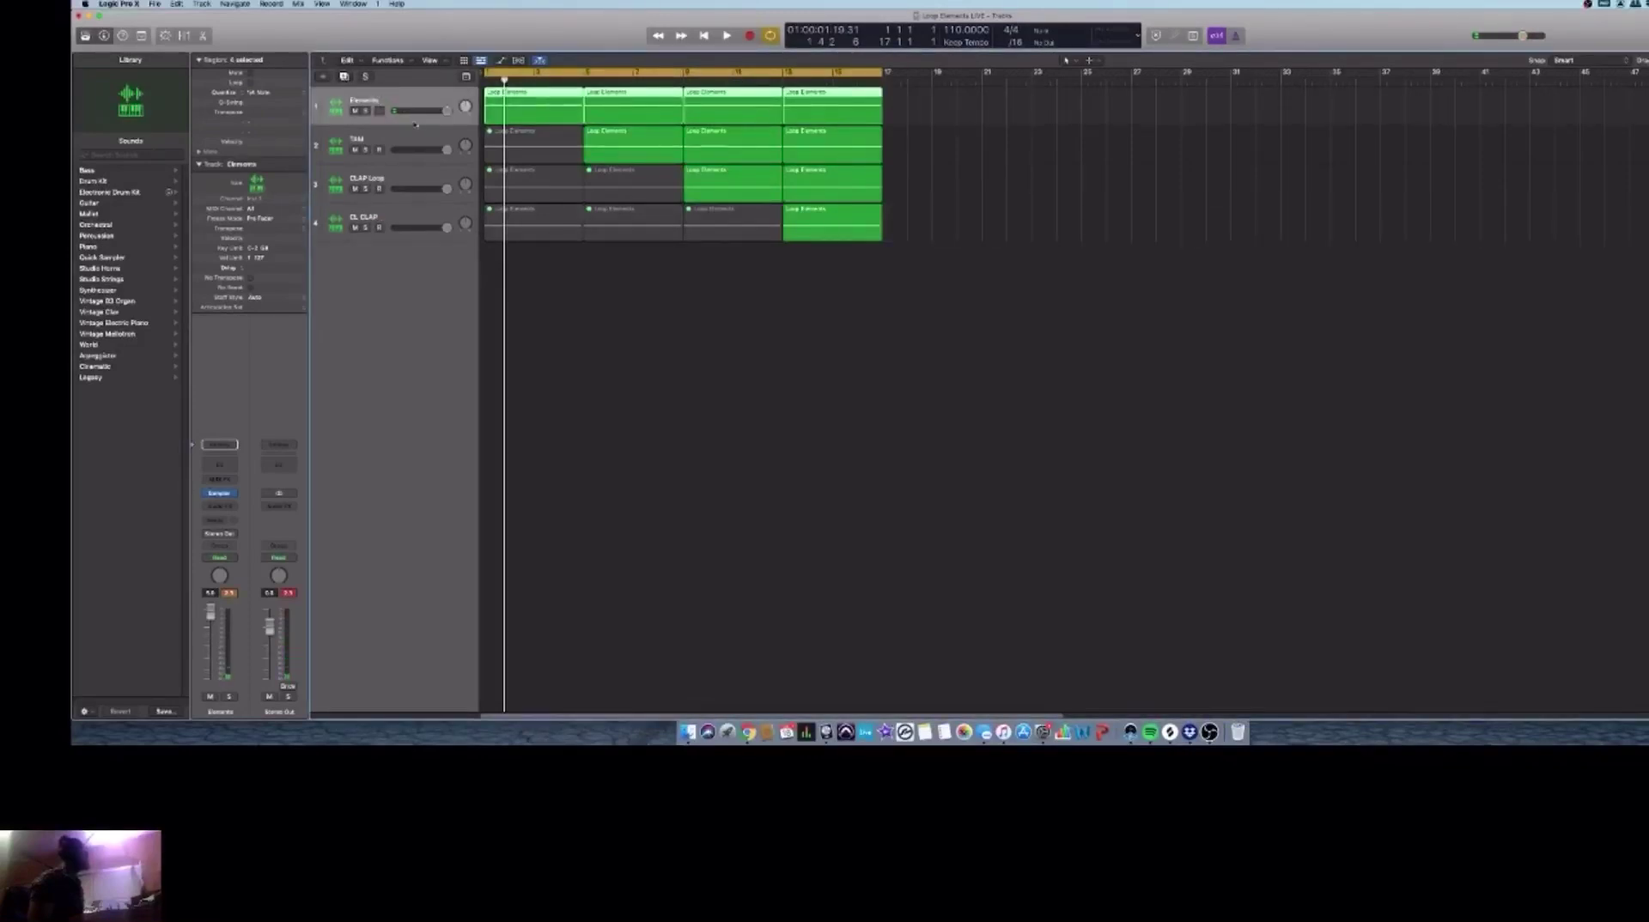
key("super+d")
left_click_drag(401, 137, 395, 93)
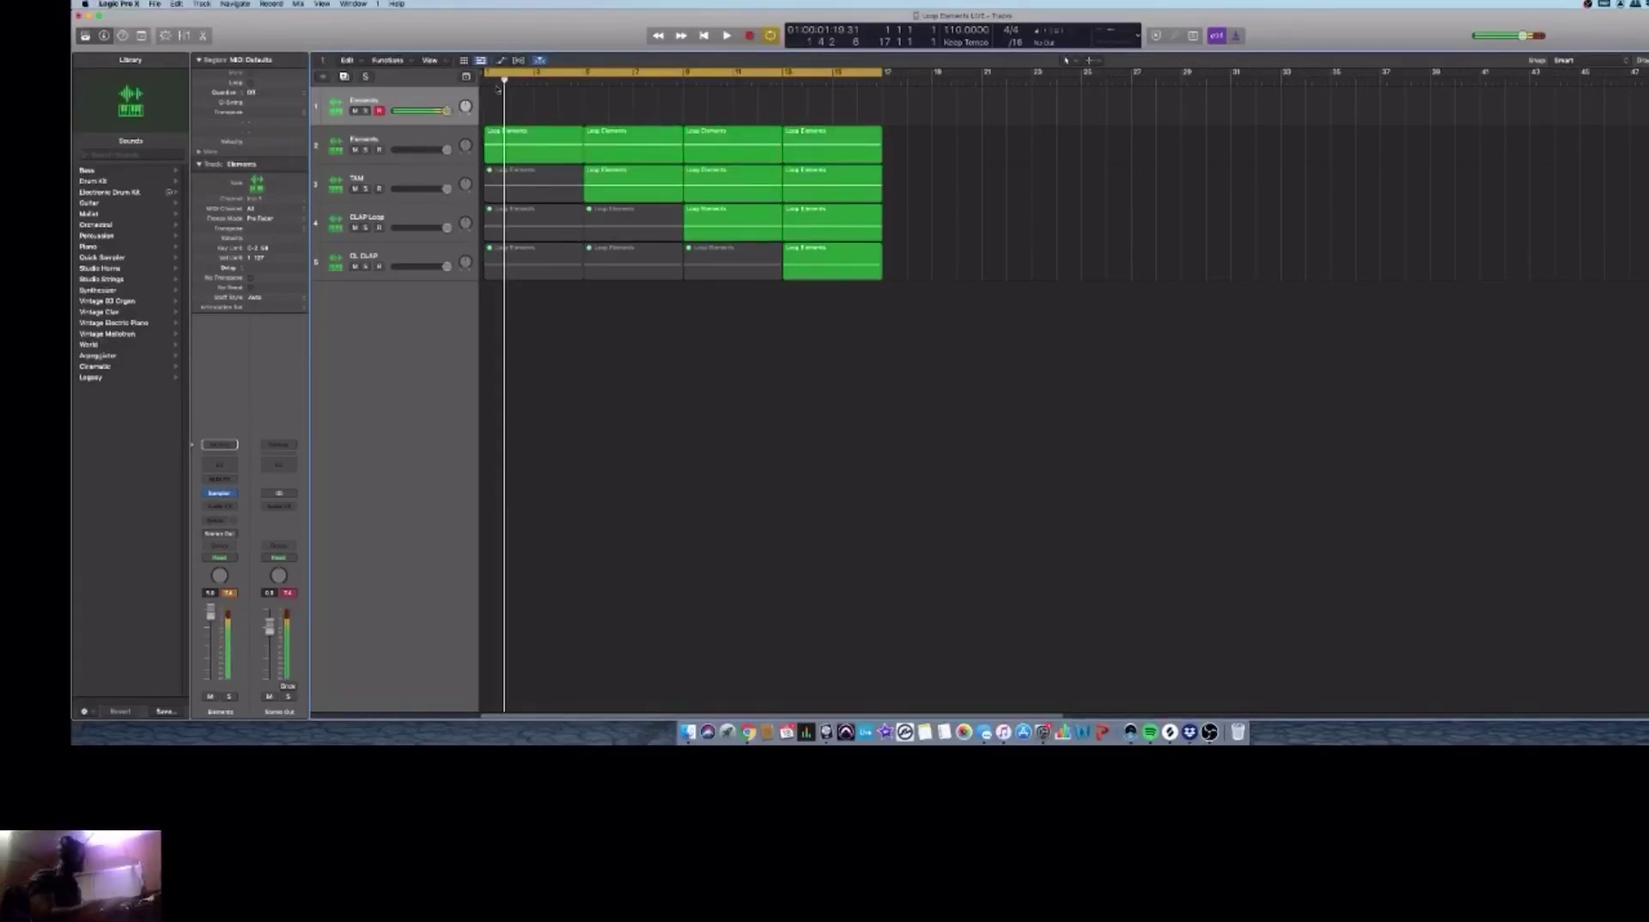
Step: Rehearse over playback from bar 1 and record a four-bar kick part on the new top track
key("Return")
key("space")
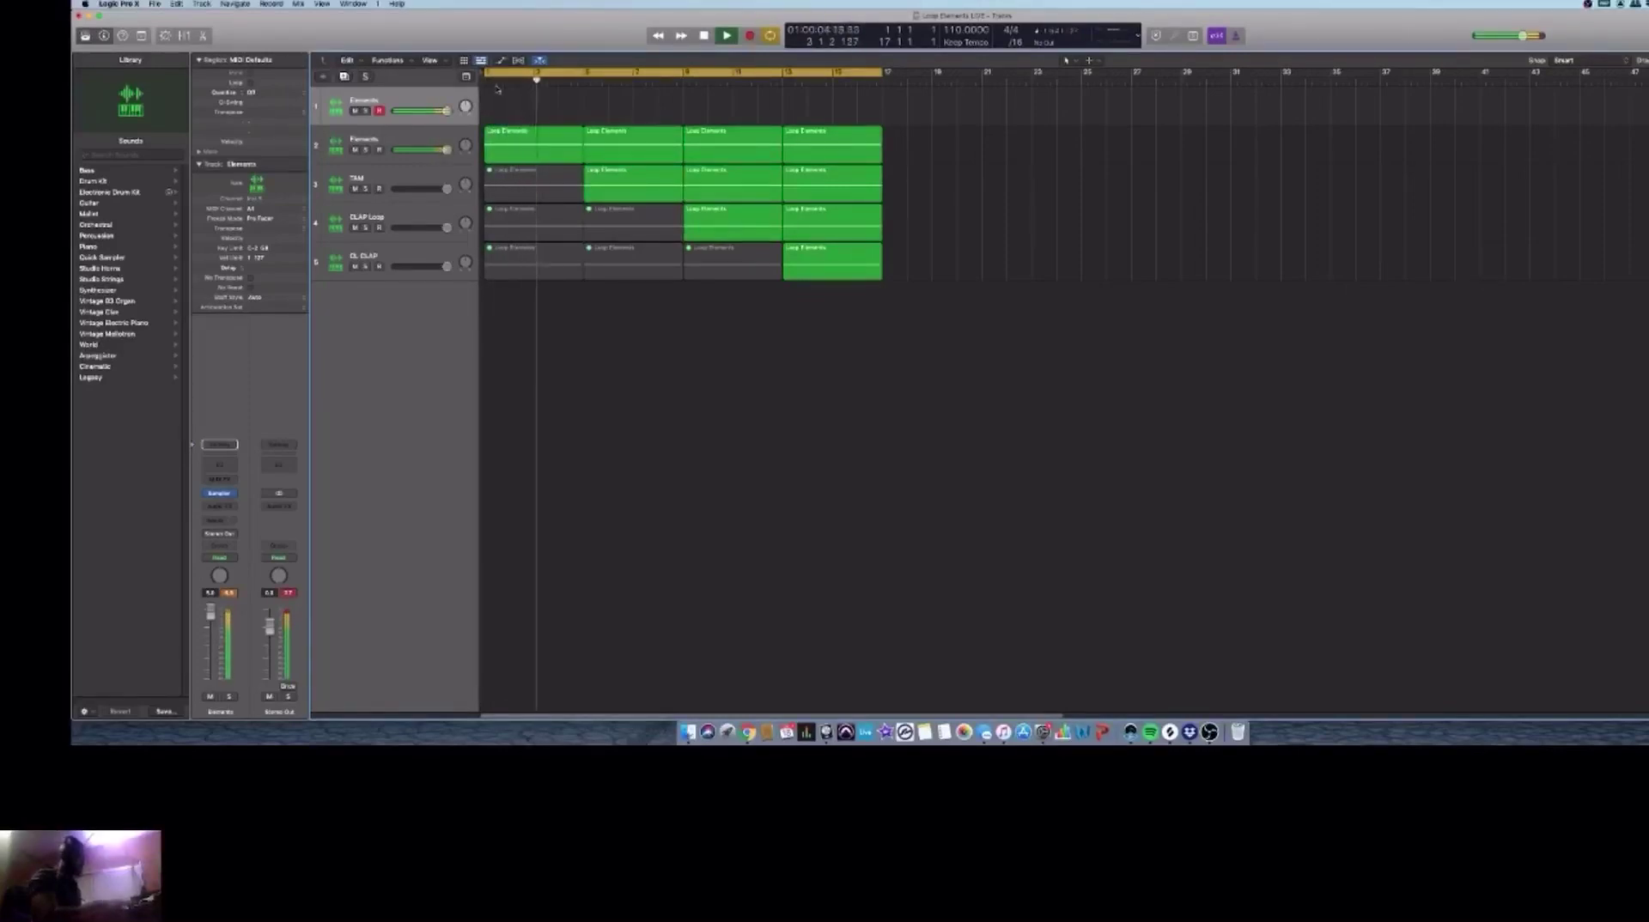
key("space")
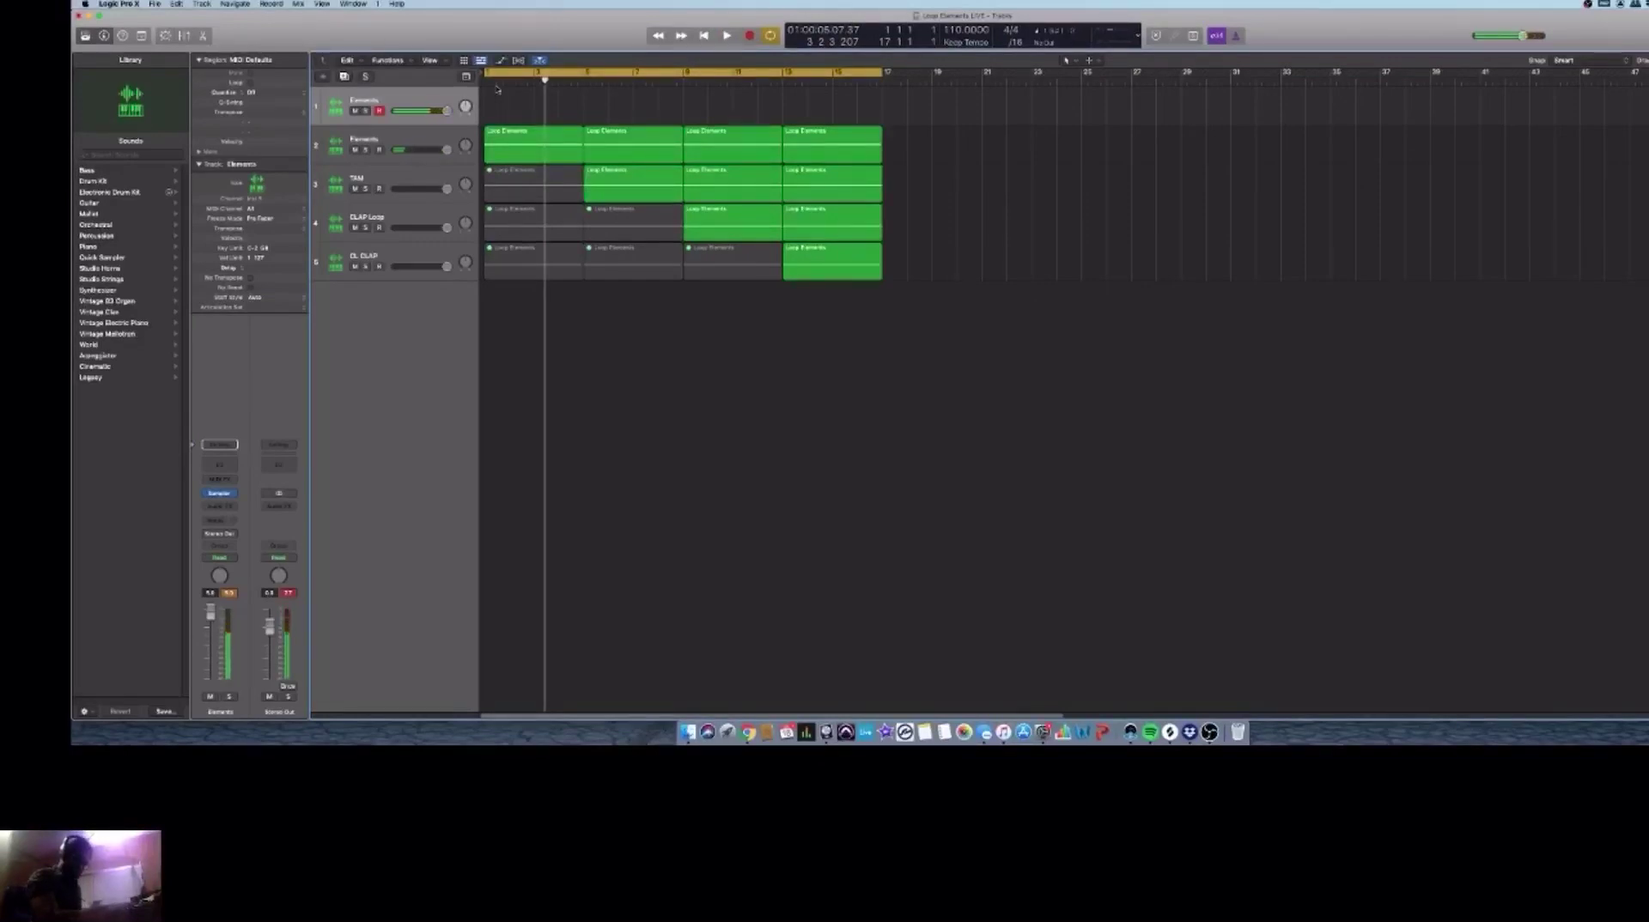
key("space")
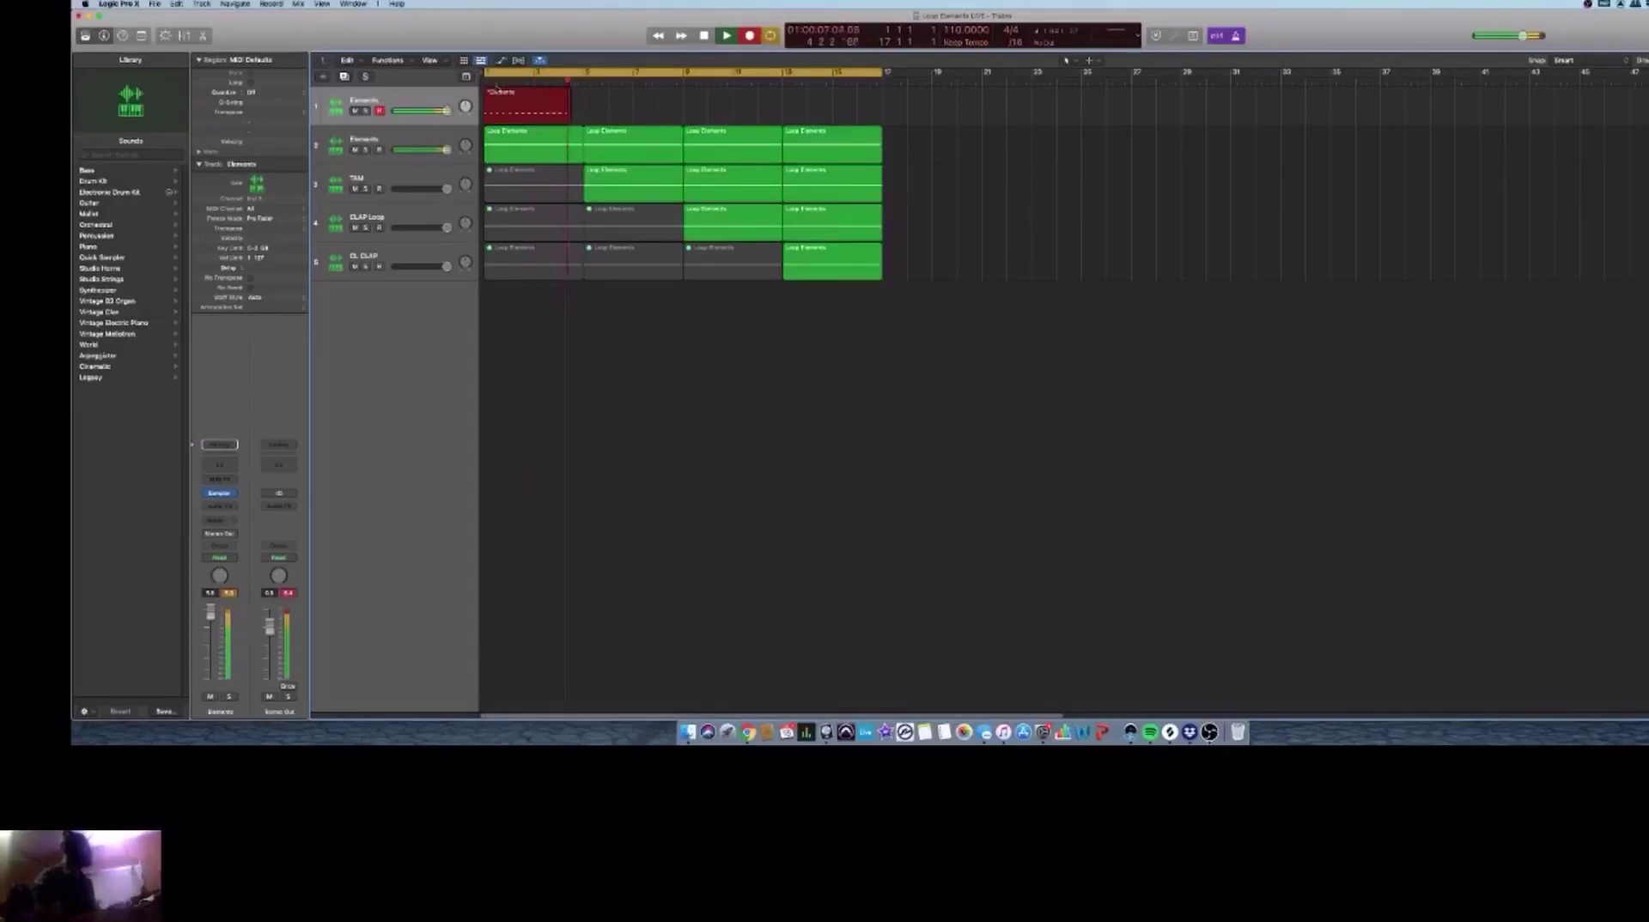
key("space")
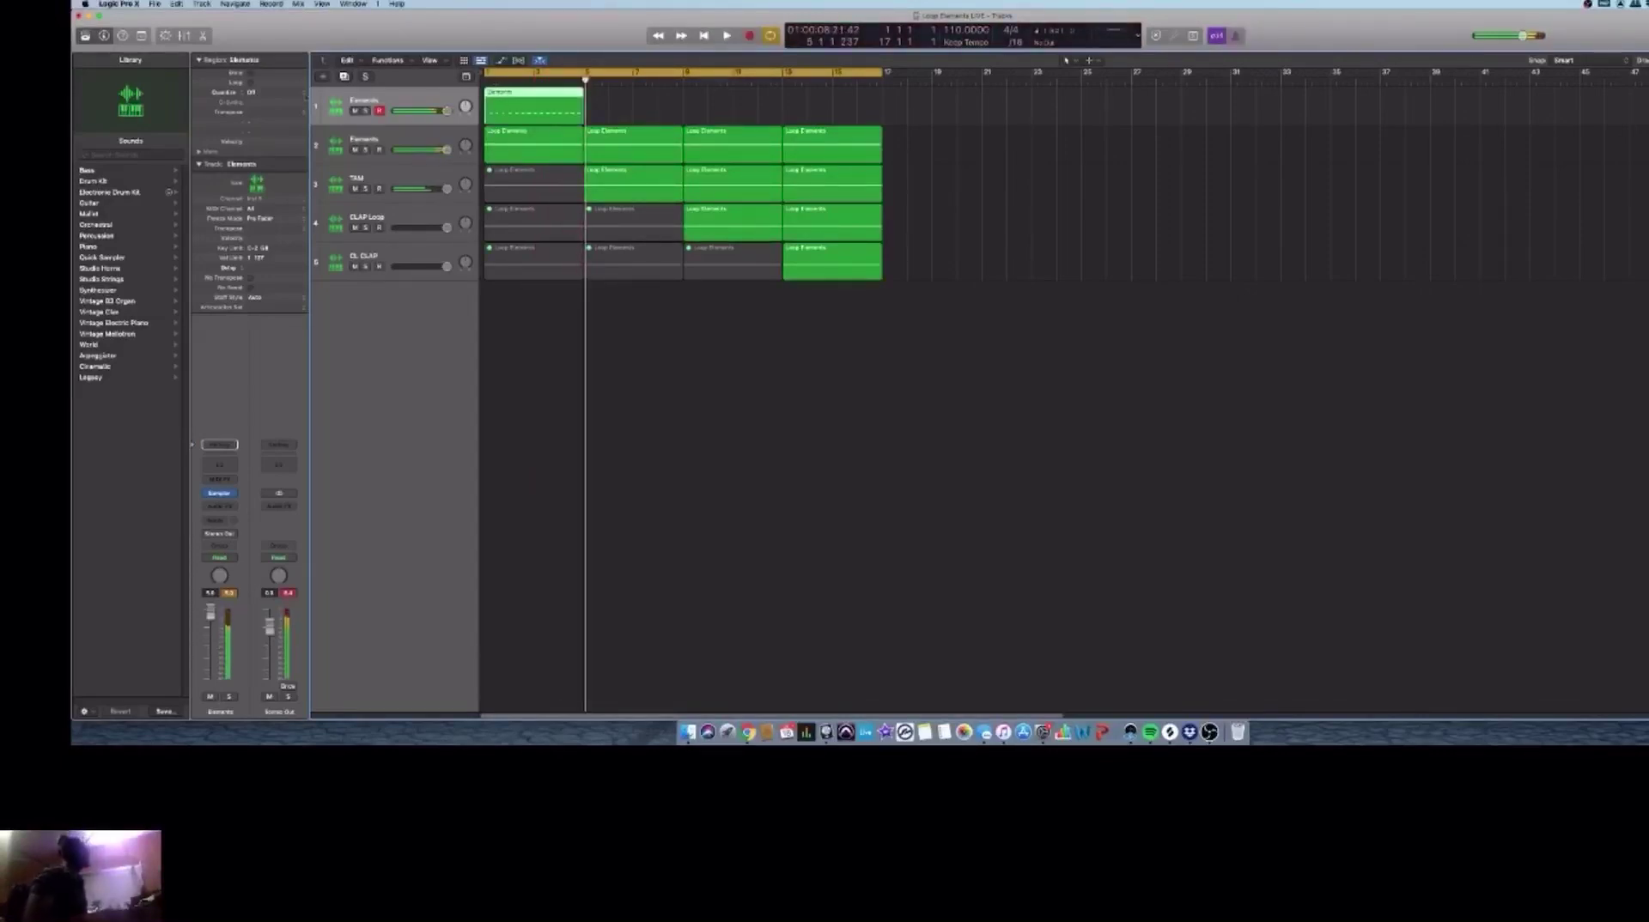
Step: Quantize the recorded region to 1/4 Note and rename its track KICK
left_click(243, 95)
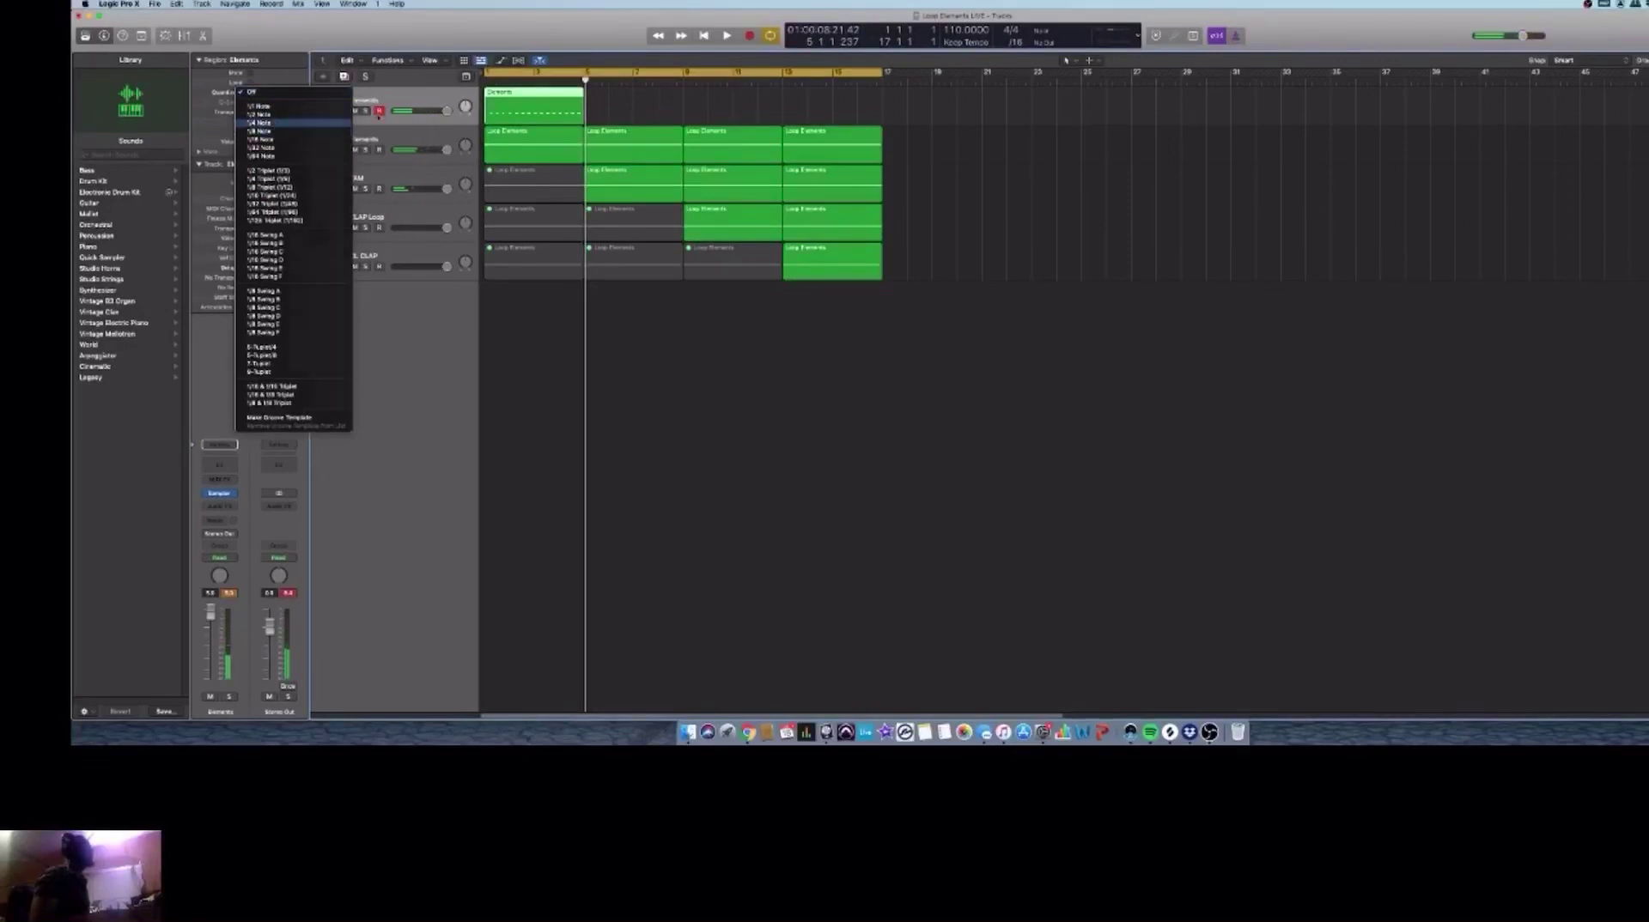
left_click(266, 125)
double_click(386, 104)
type("K")
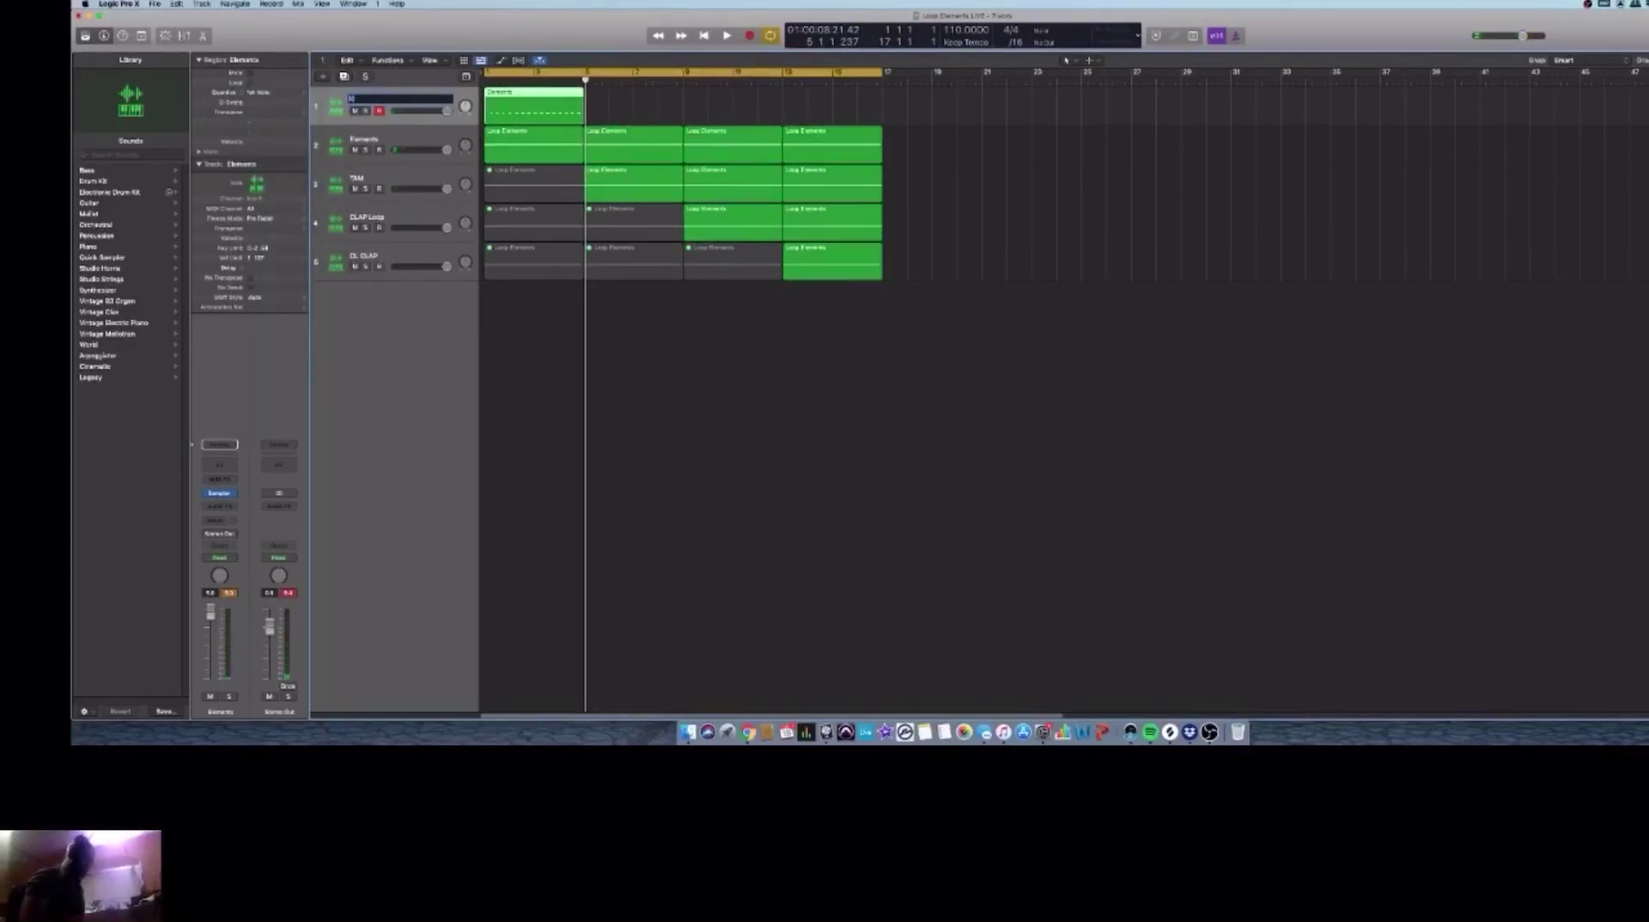
type("ICK")
key("Return")
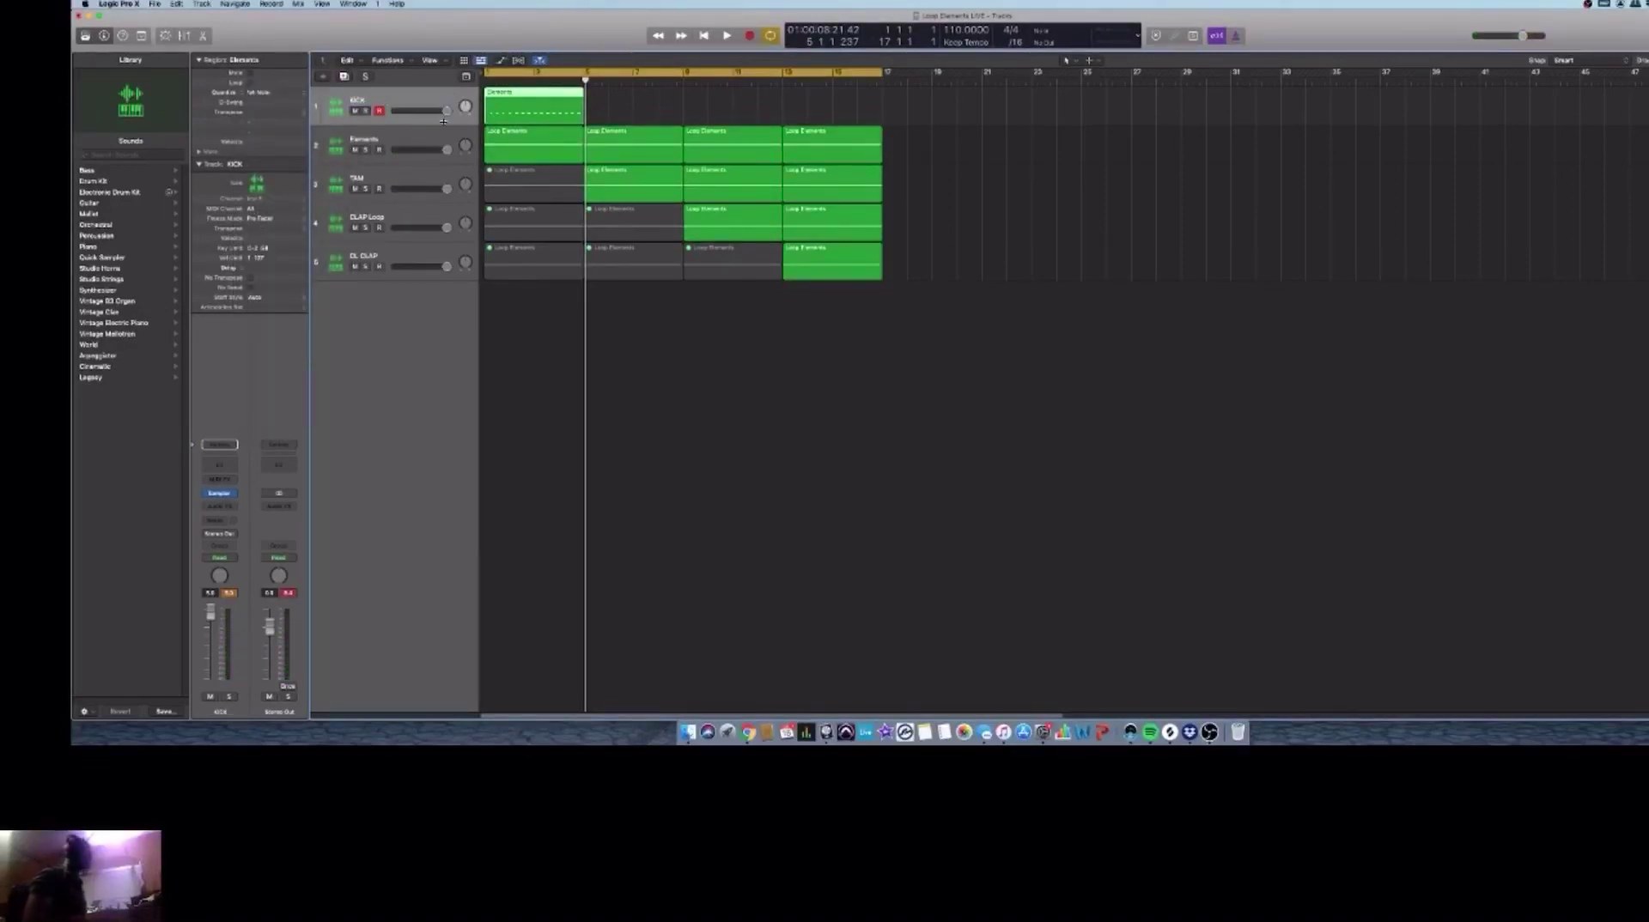
Step: Repeat the KICK region three times so it runs up to bar 17
key("super+r")
key("super+r")
key("super+r")
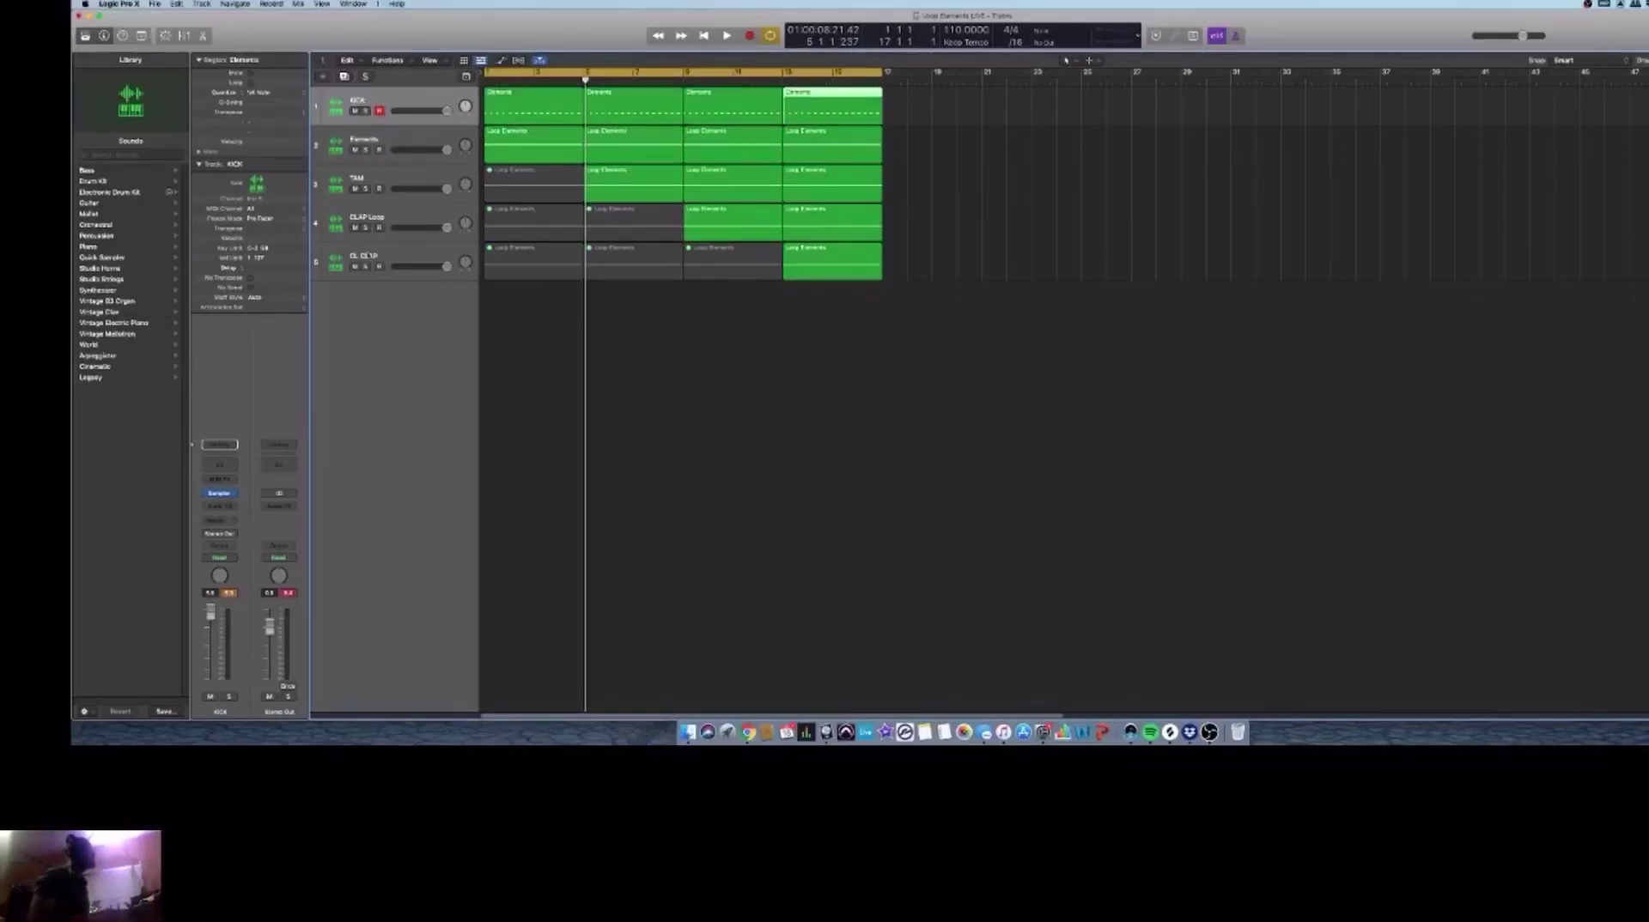
Step: Create a software instrument track below CL CLAP with the stereo Arturia Prophet V3 as its instrument
left_click(367, 256)
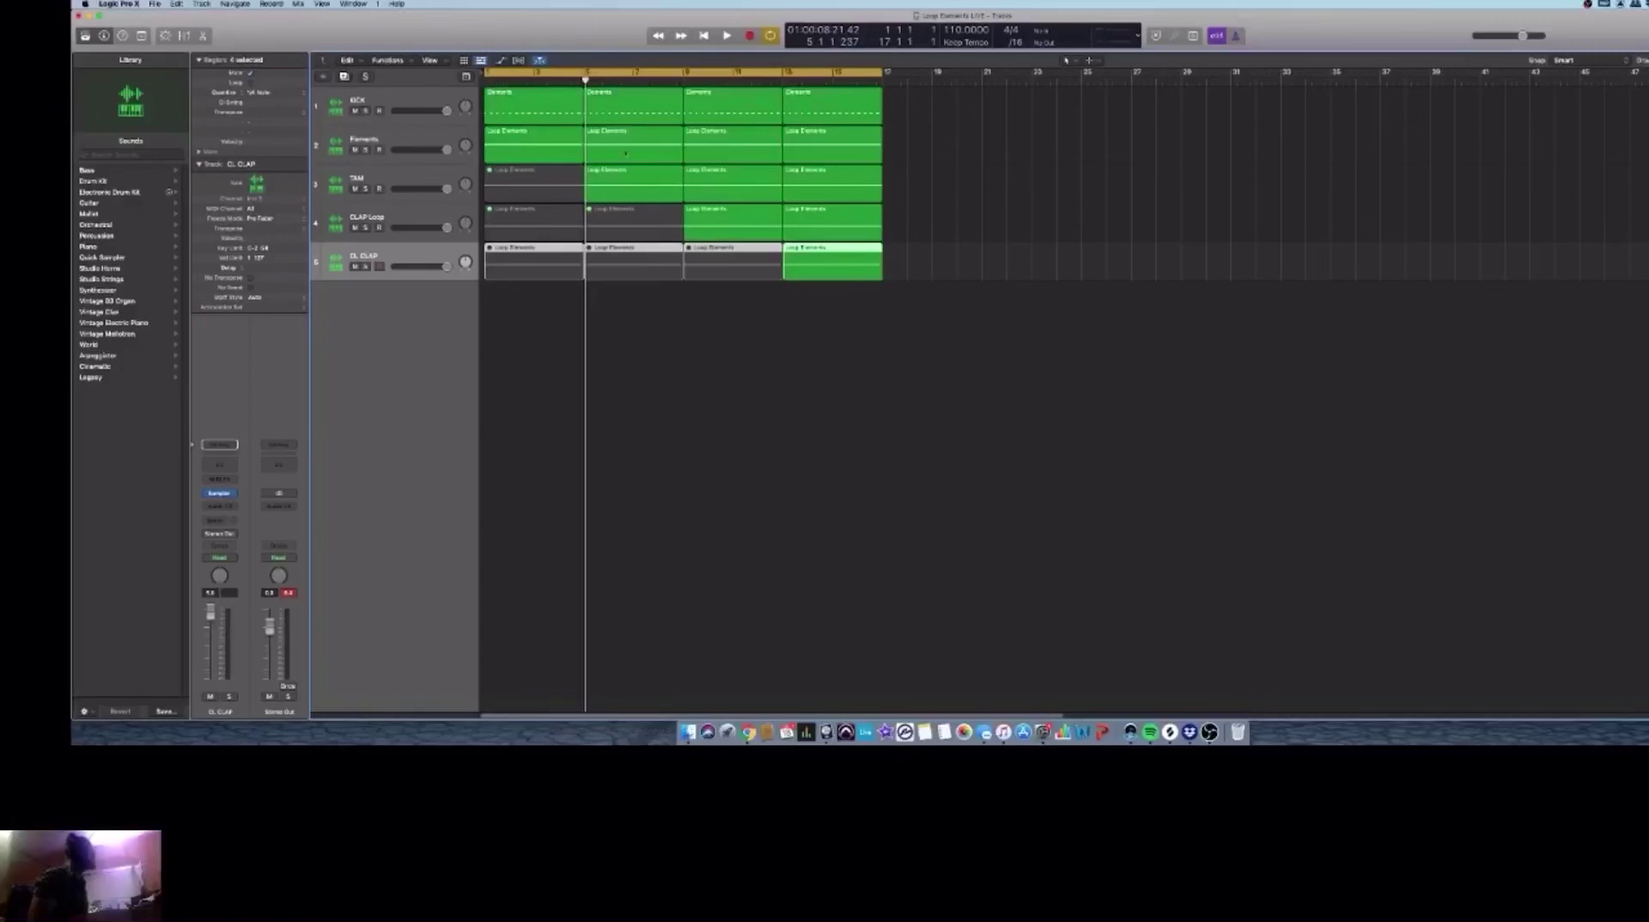
key("alt+super+n")
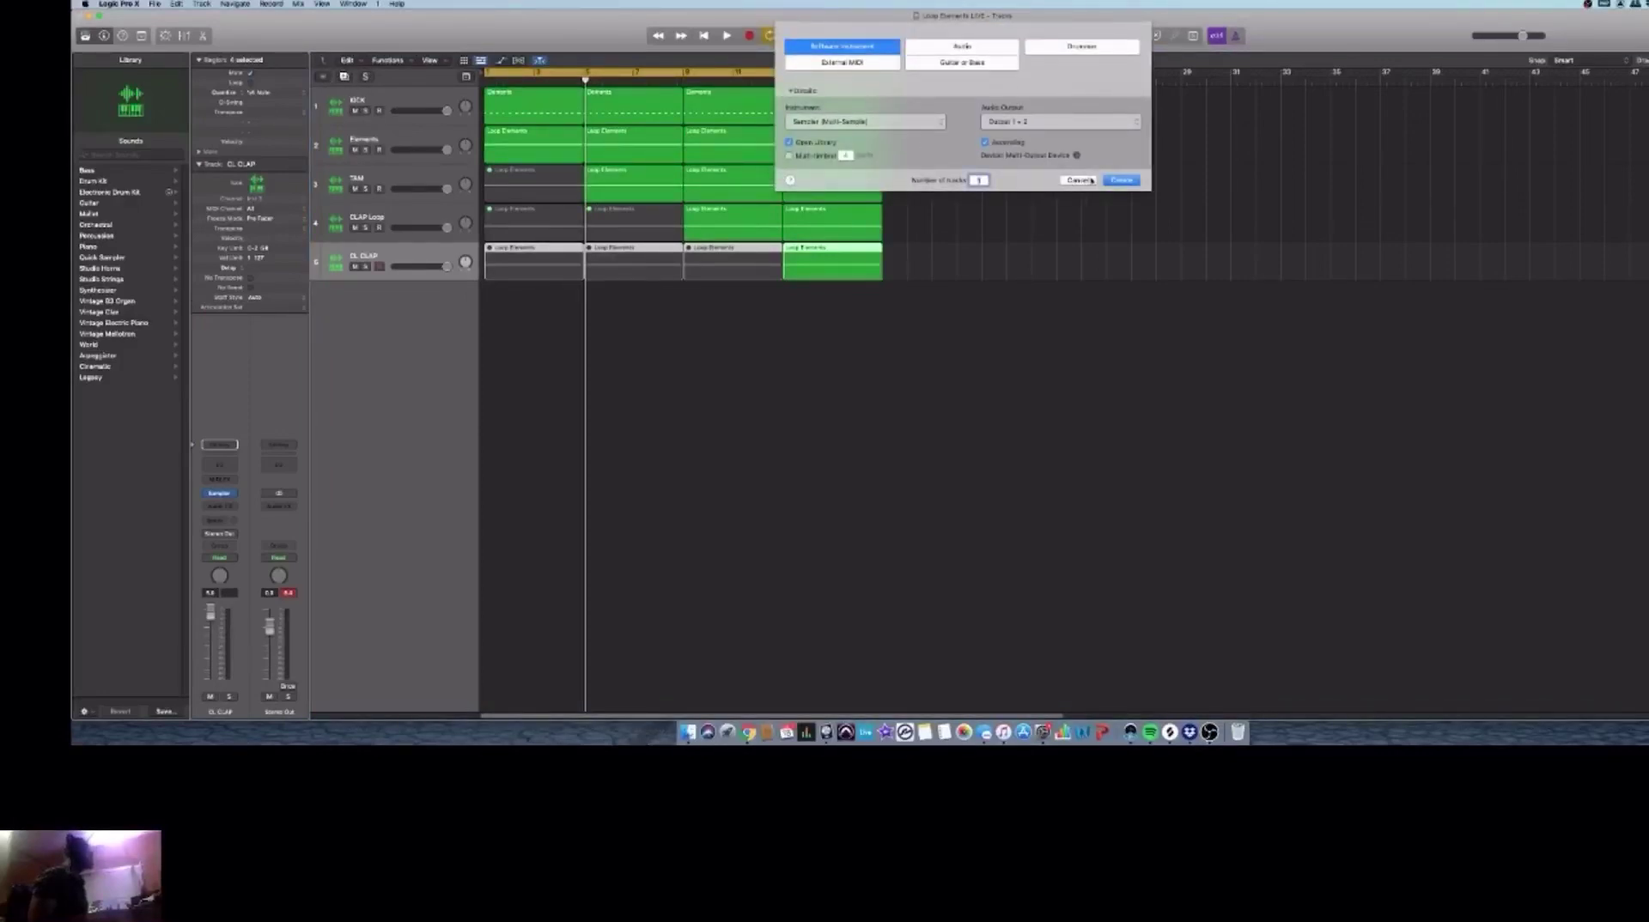
left_click(868, 121)
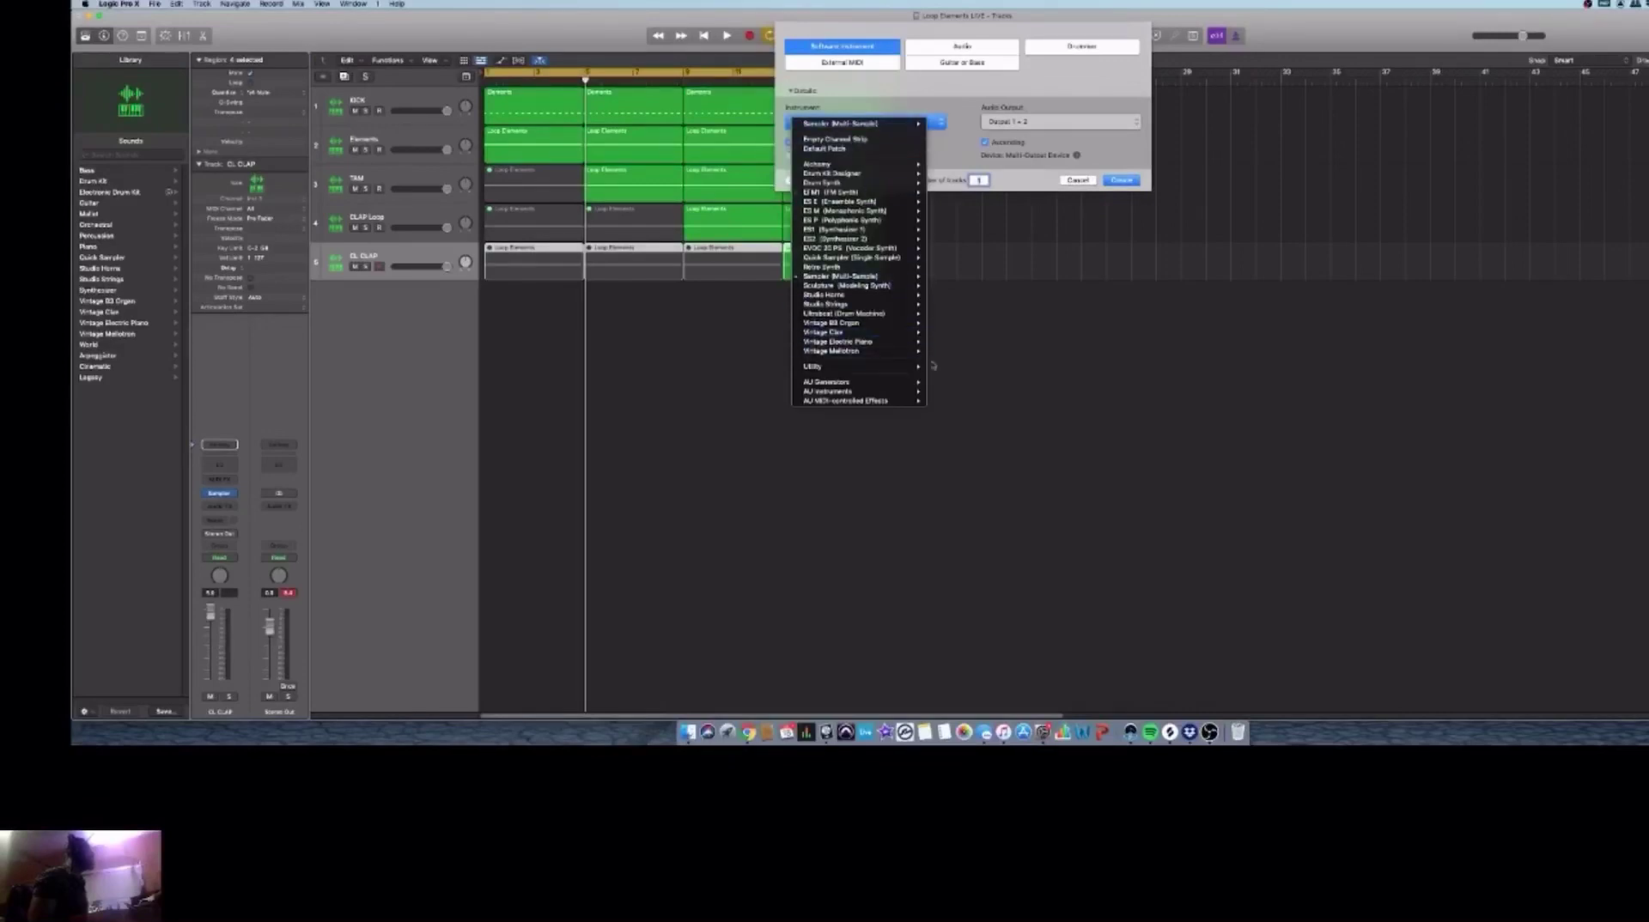
mouse_move(912, 394)
mouse_move(960, 401)
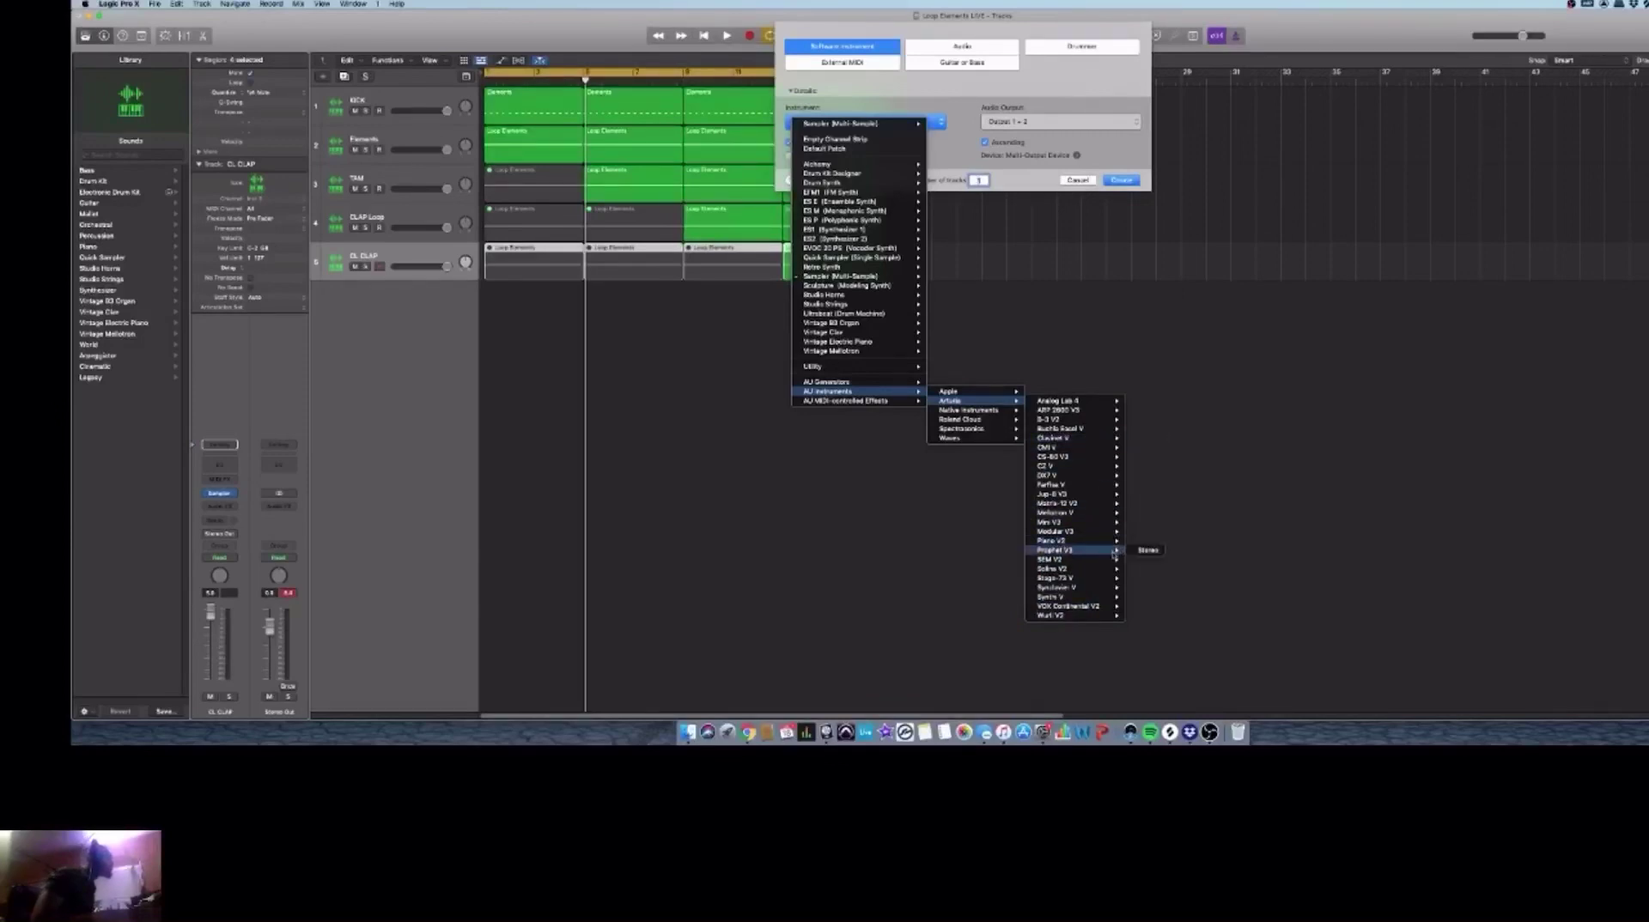
left_click(1151, 551)
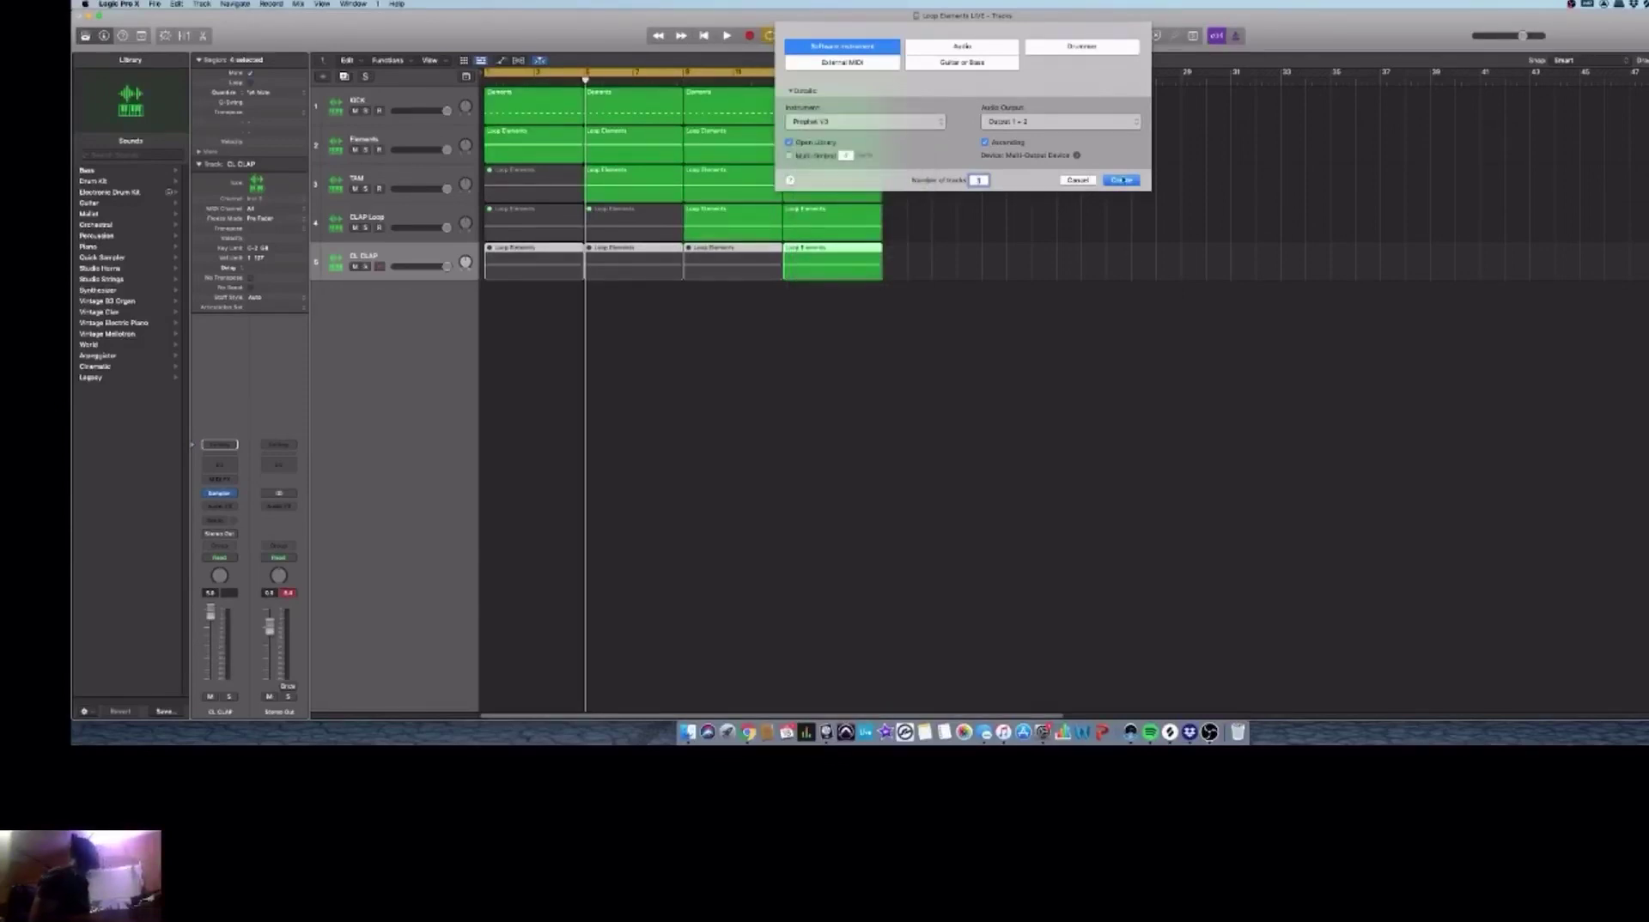
left_click(1122, 180)
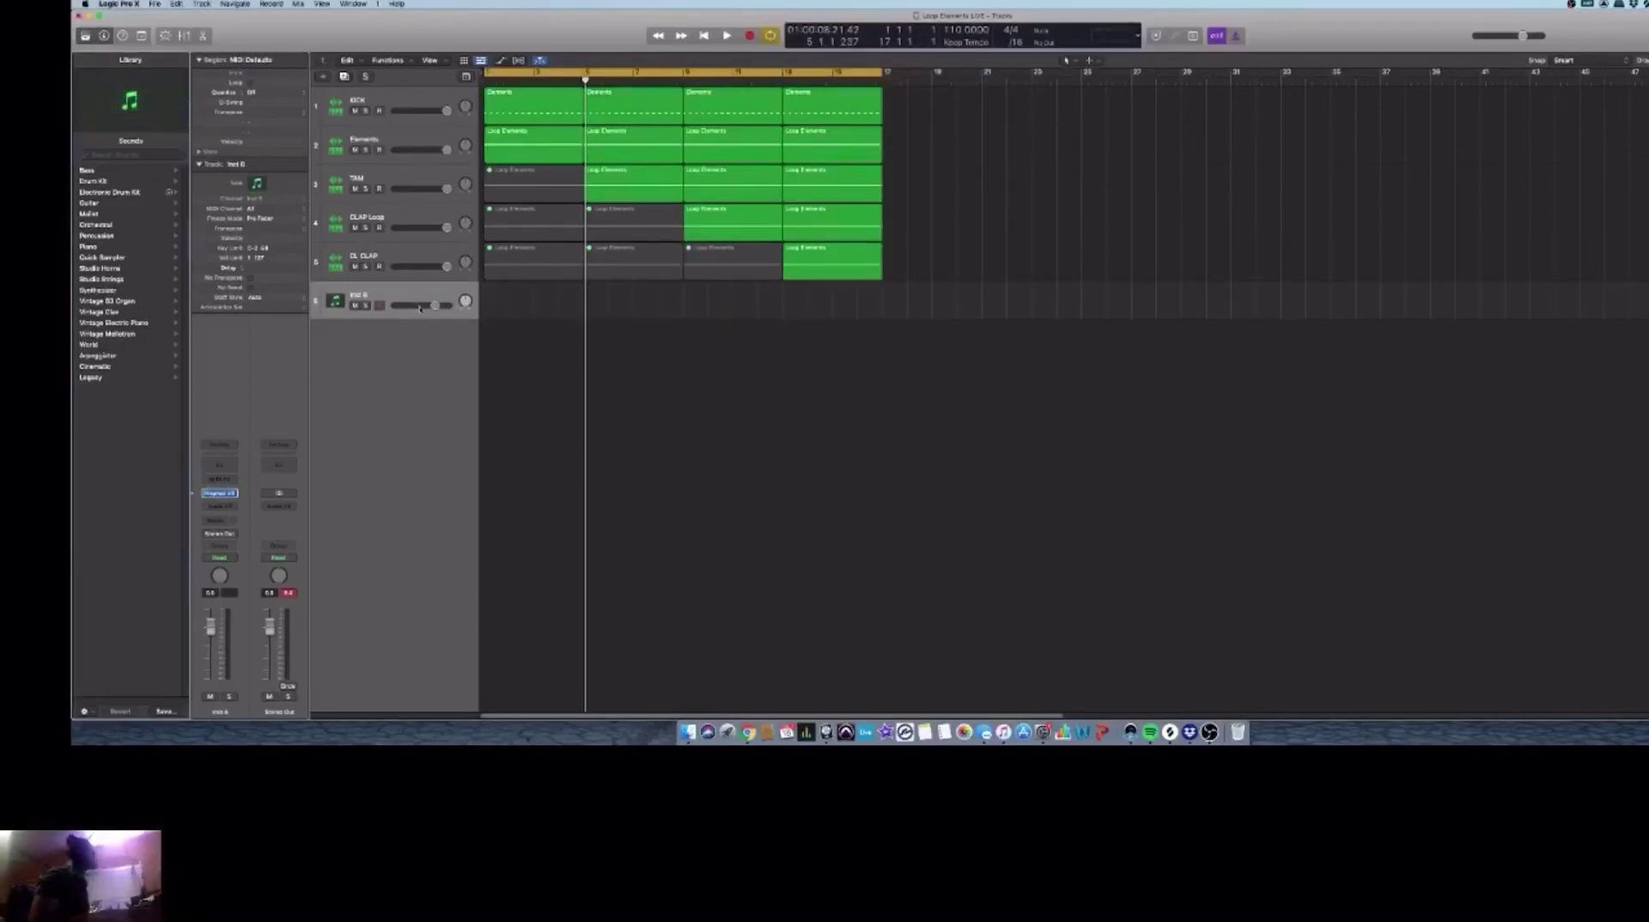
Step: Open the Prophet V3 synth, audition several program presets and load Pro5 11-Brass
mouse_move(226, 494)
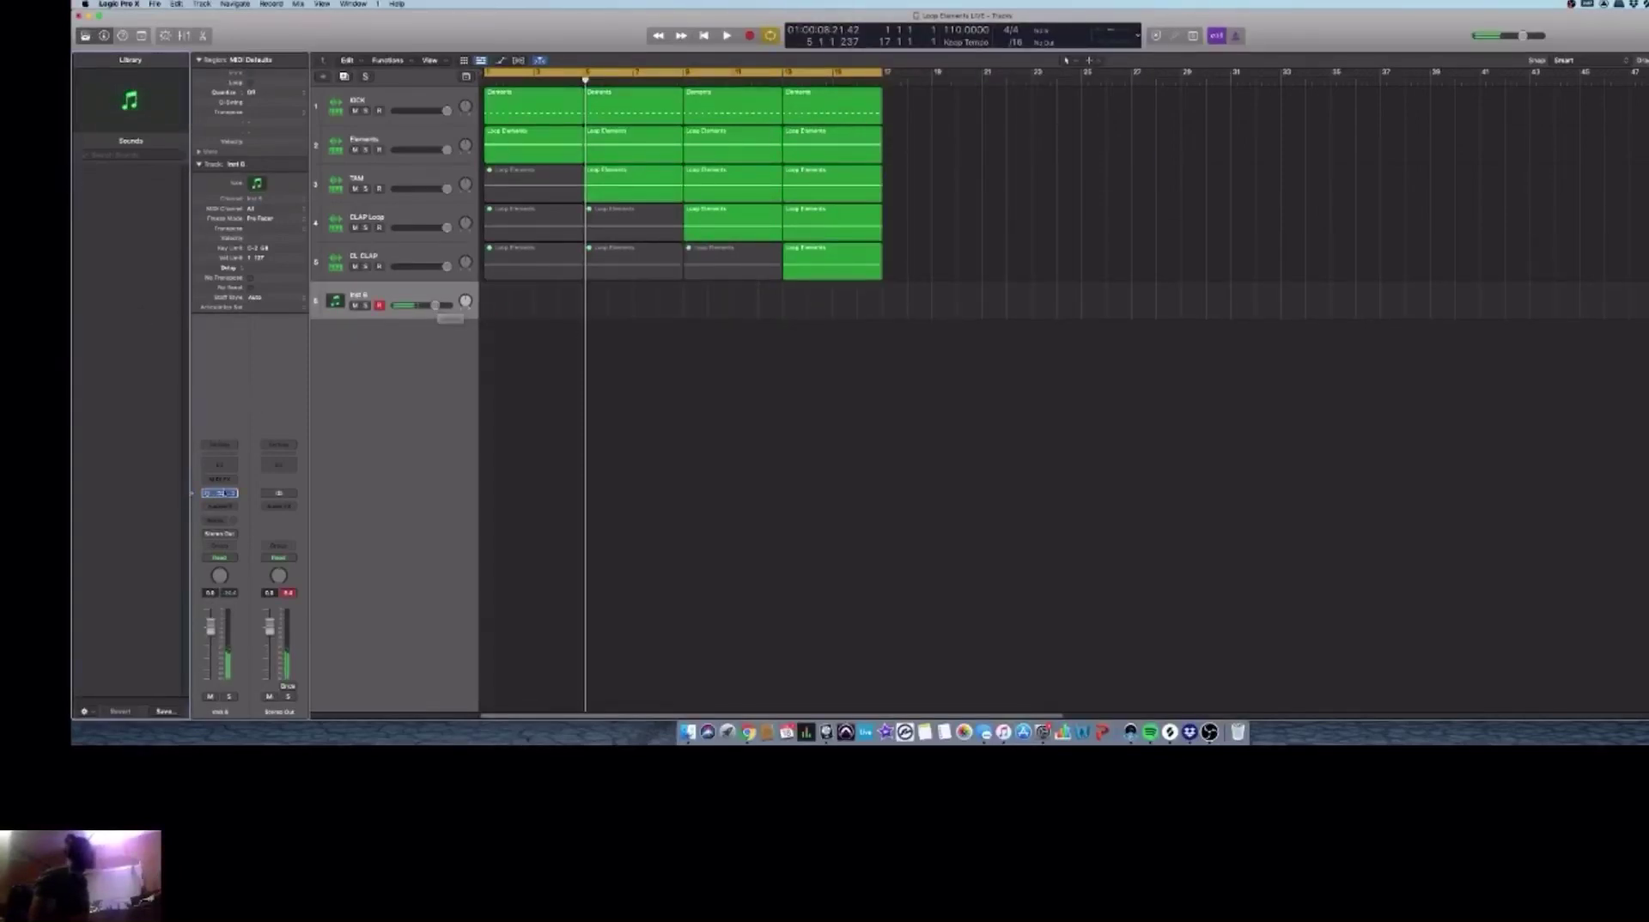
left_click(220, 493)
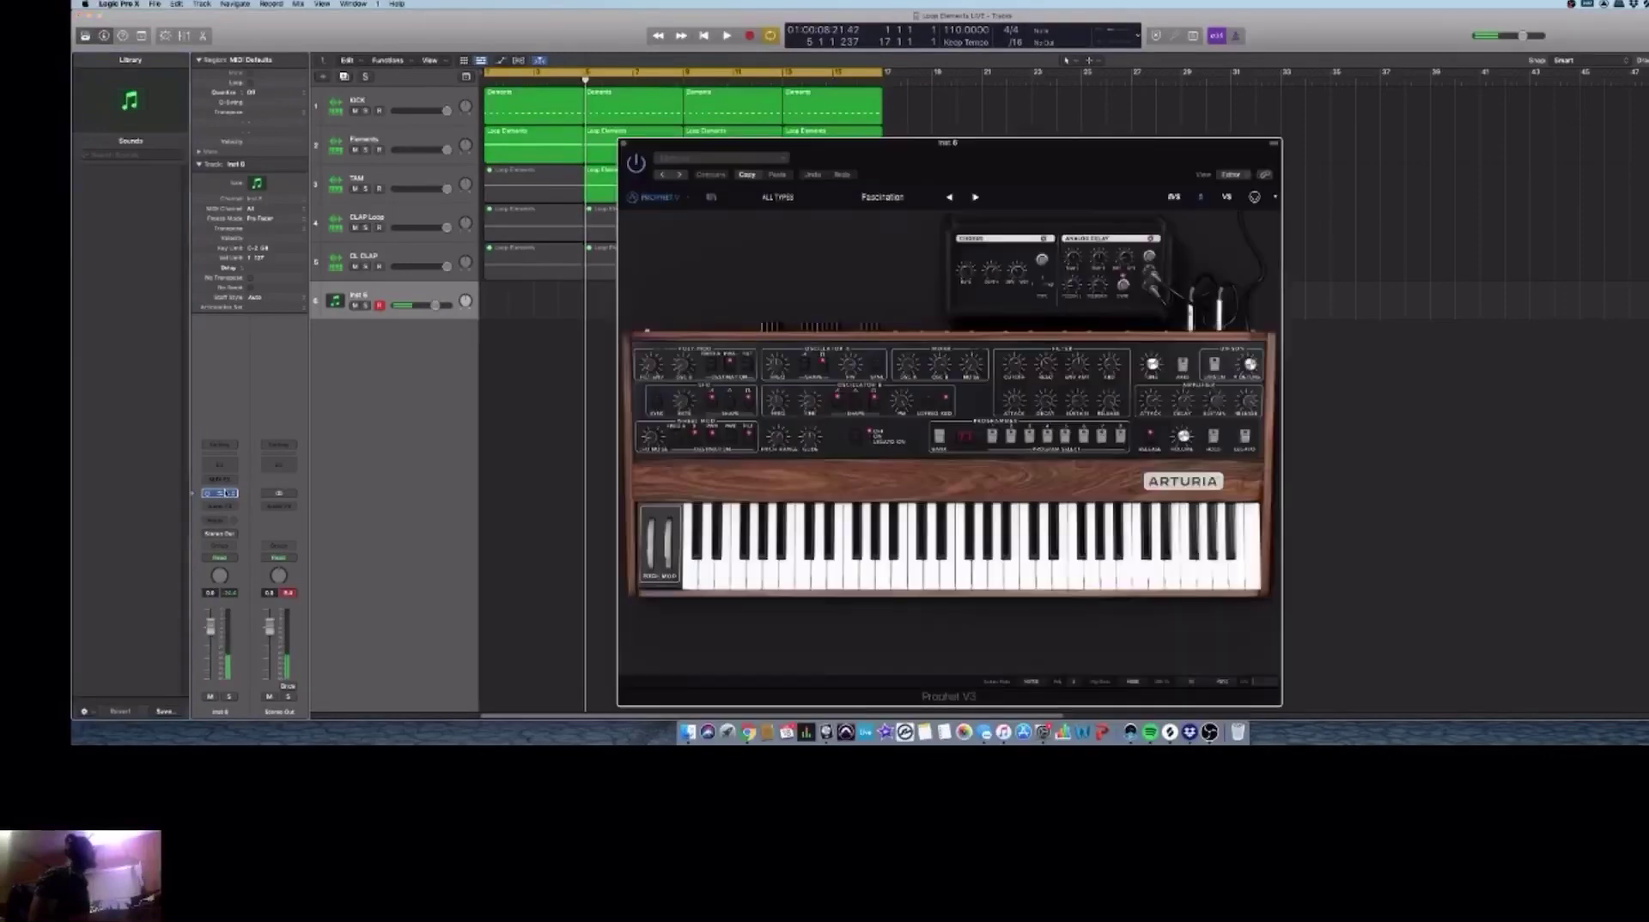
left_click(1046, 439)
left_click(1065, 439)
left_click(1102, 440)
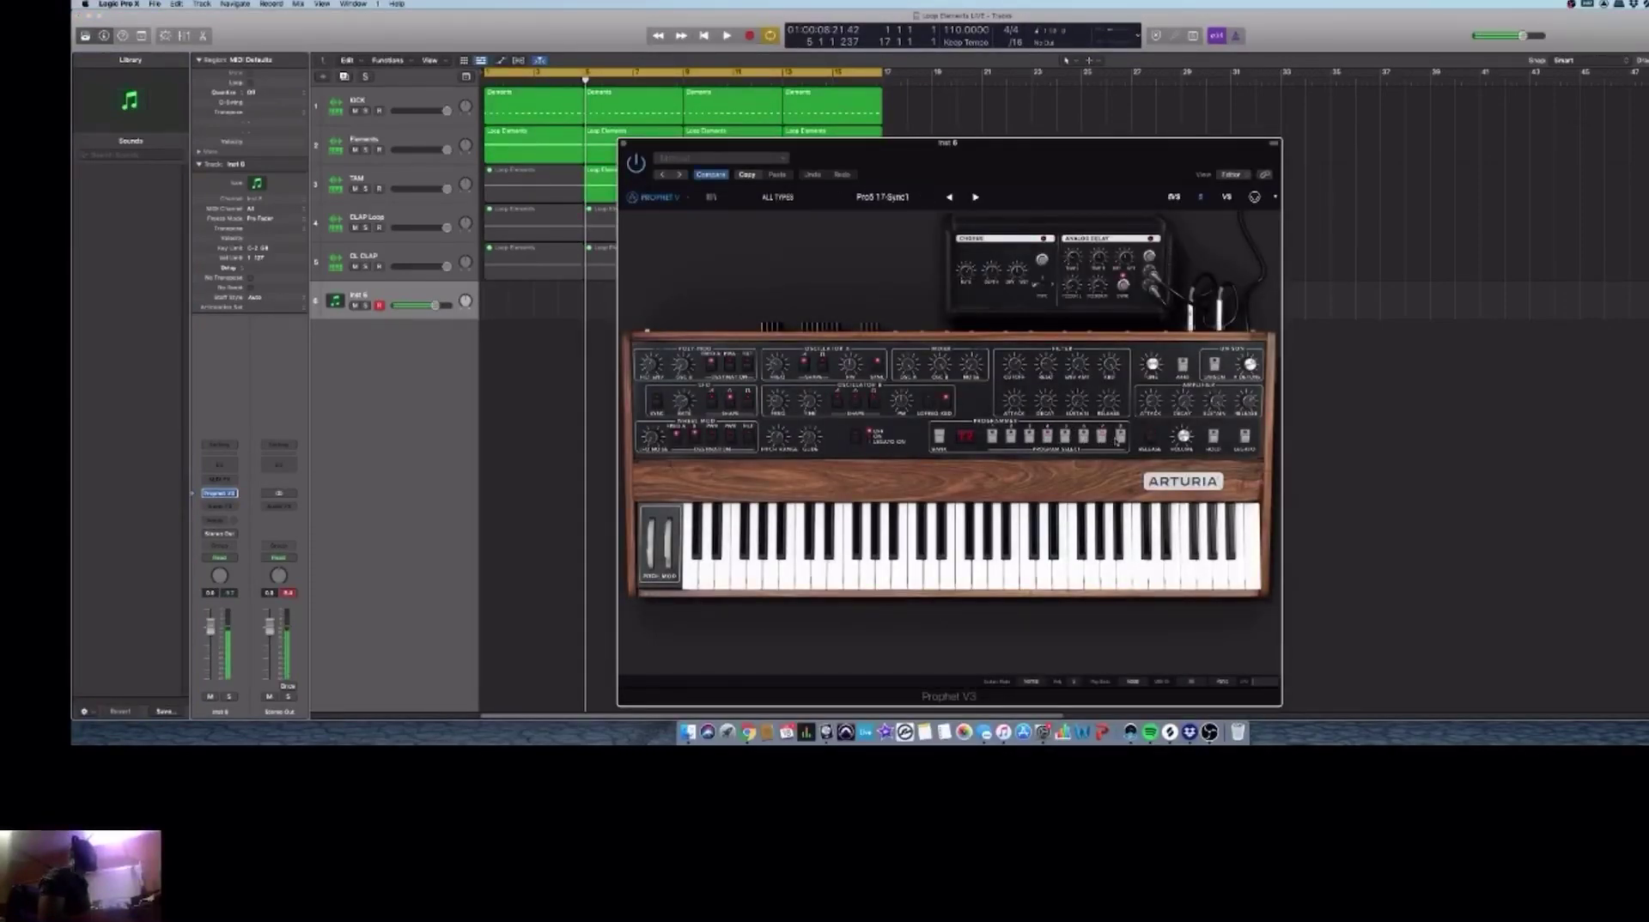
left_click(1119, 438)
left_click(992, 438)
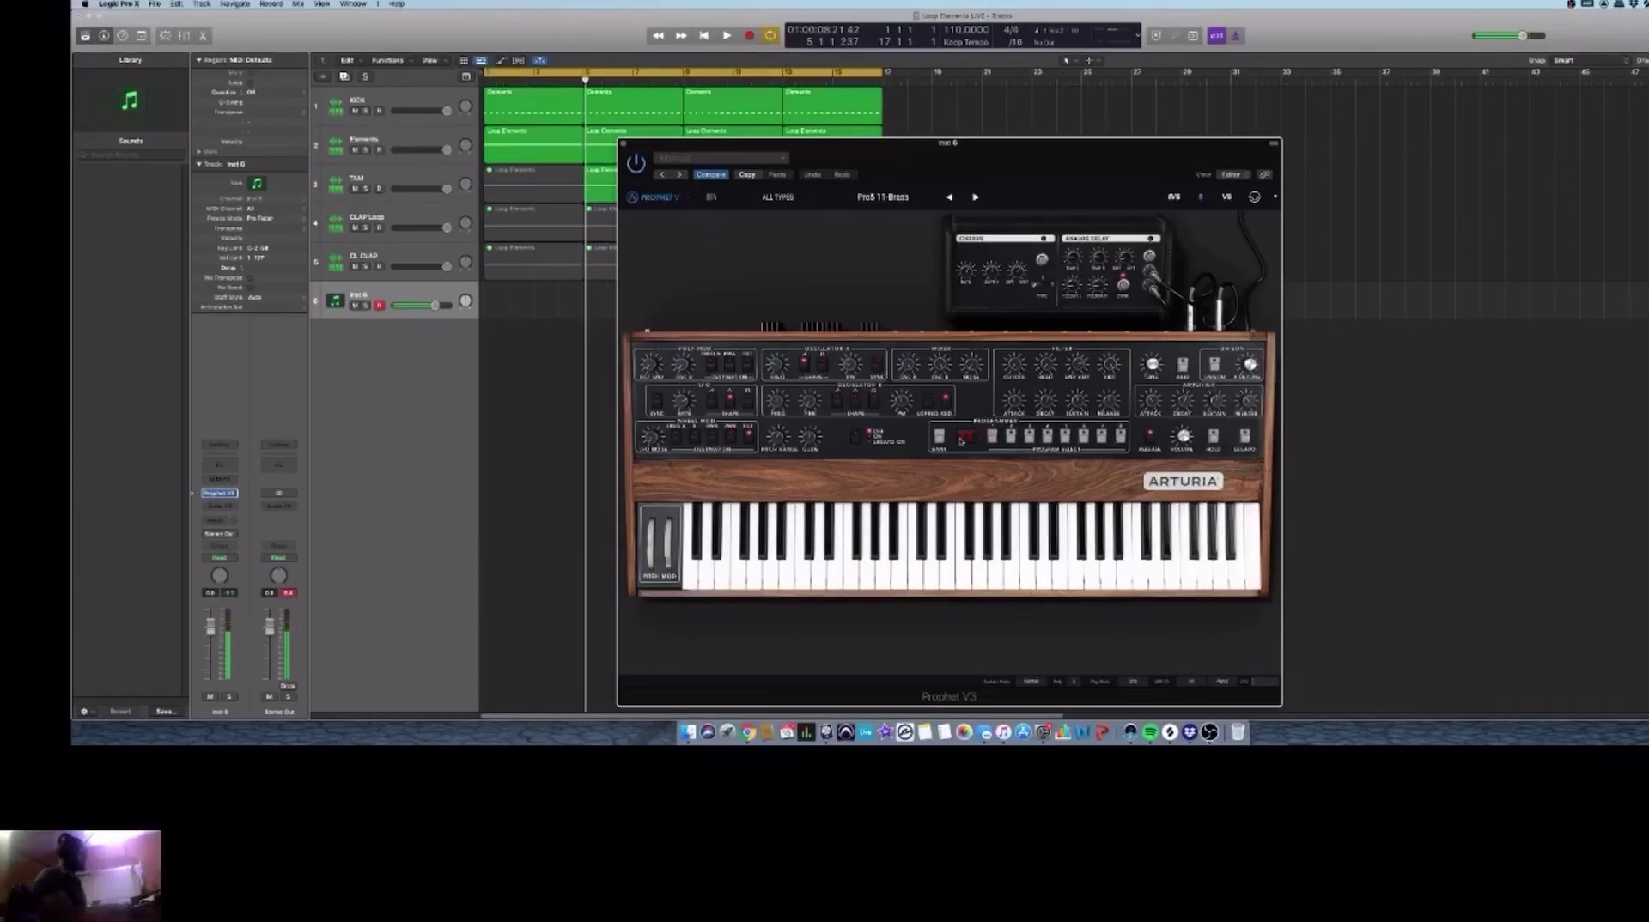
Step: Lower the volume of the KICK through CL CLAP tracks together
left_click(485, 320)
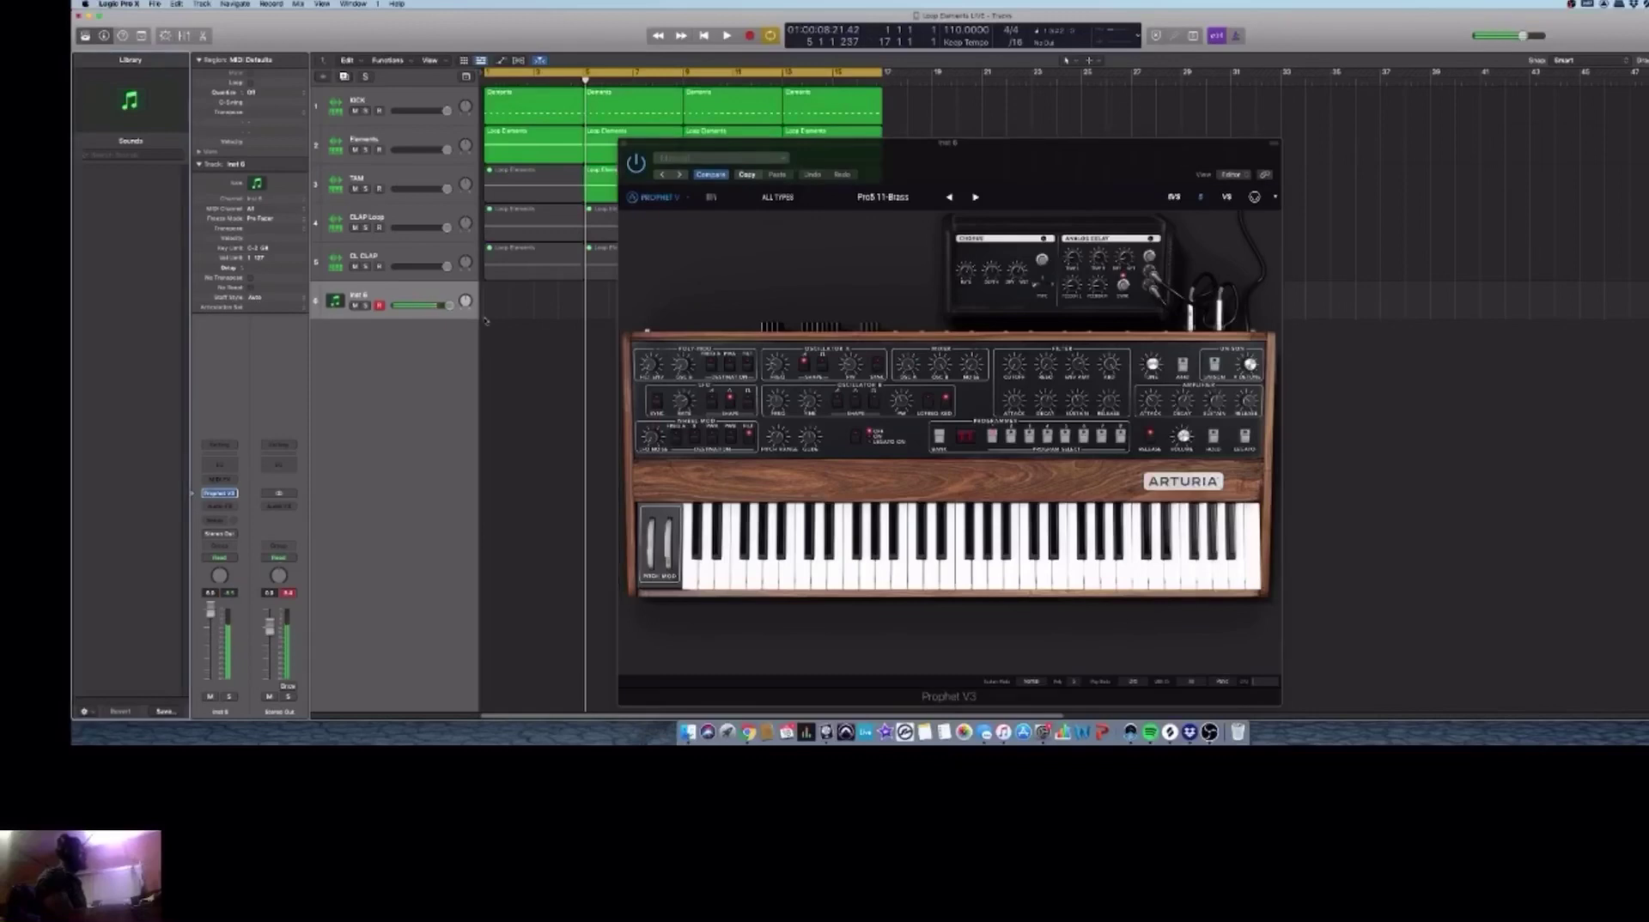
left_click(386, 104)
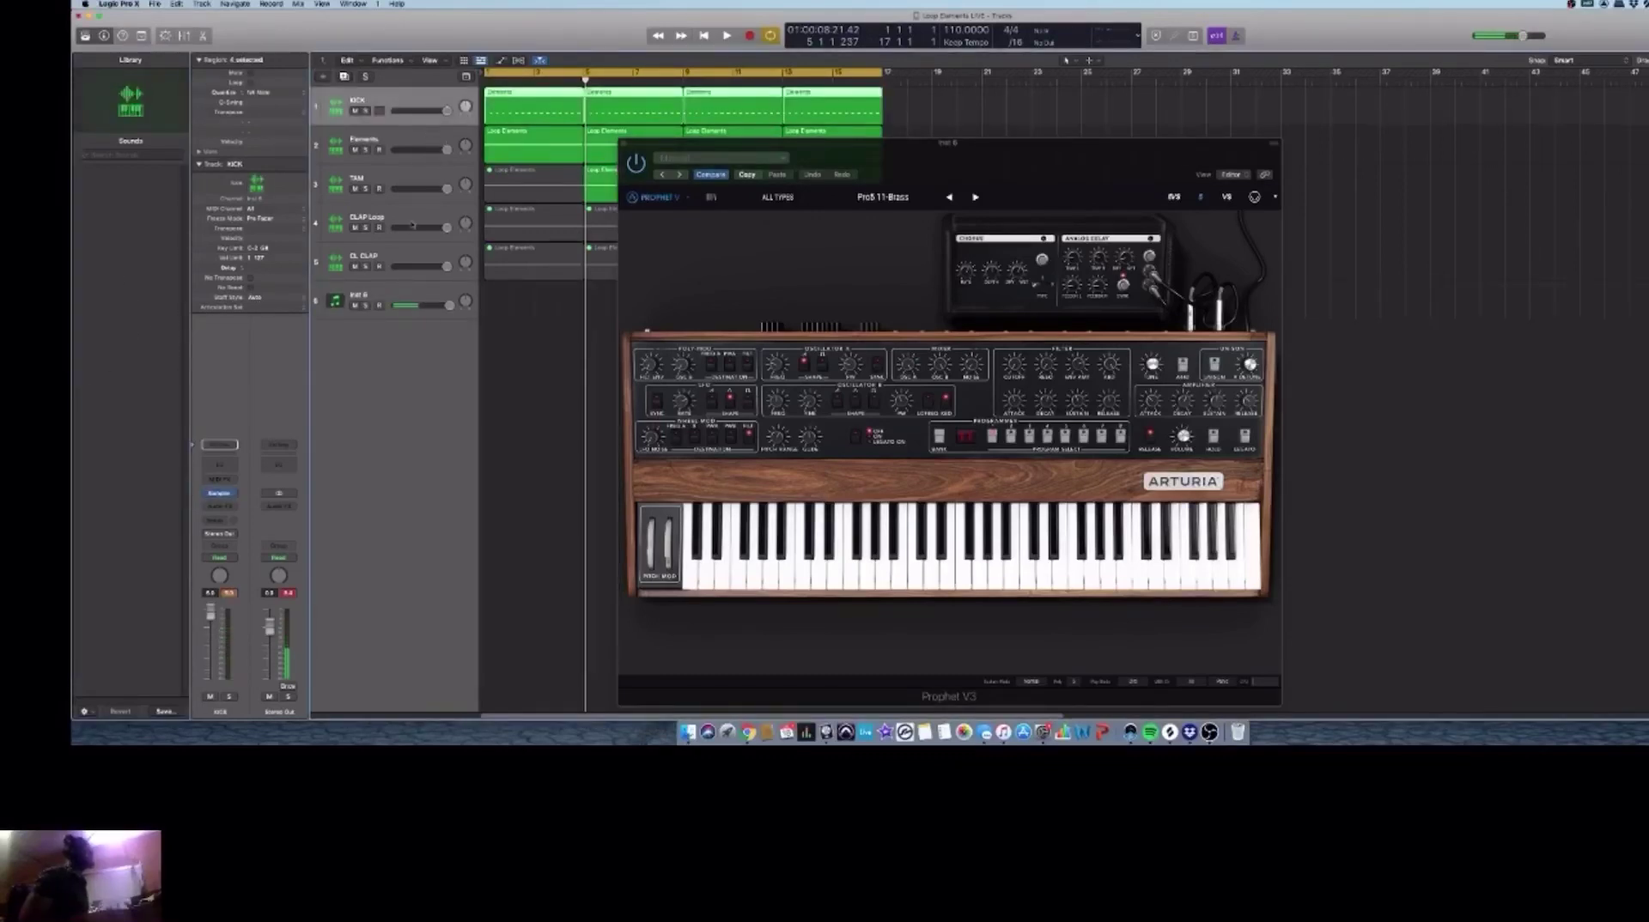
left_click(409, 254, "shift")
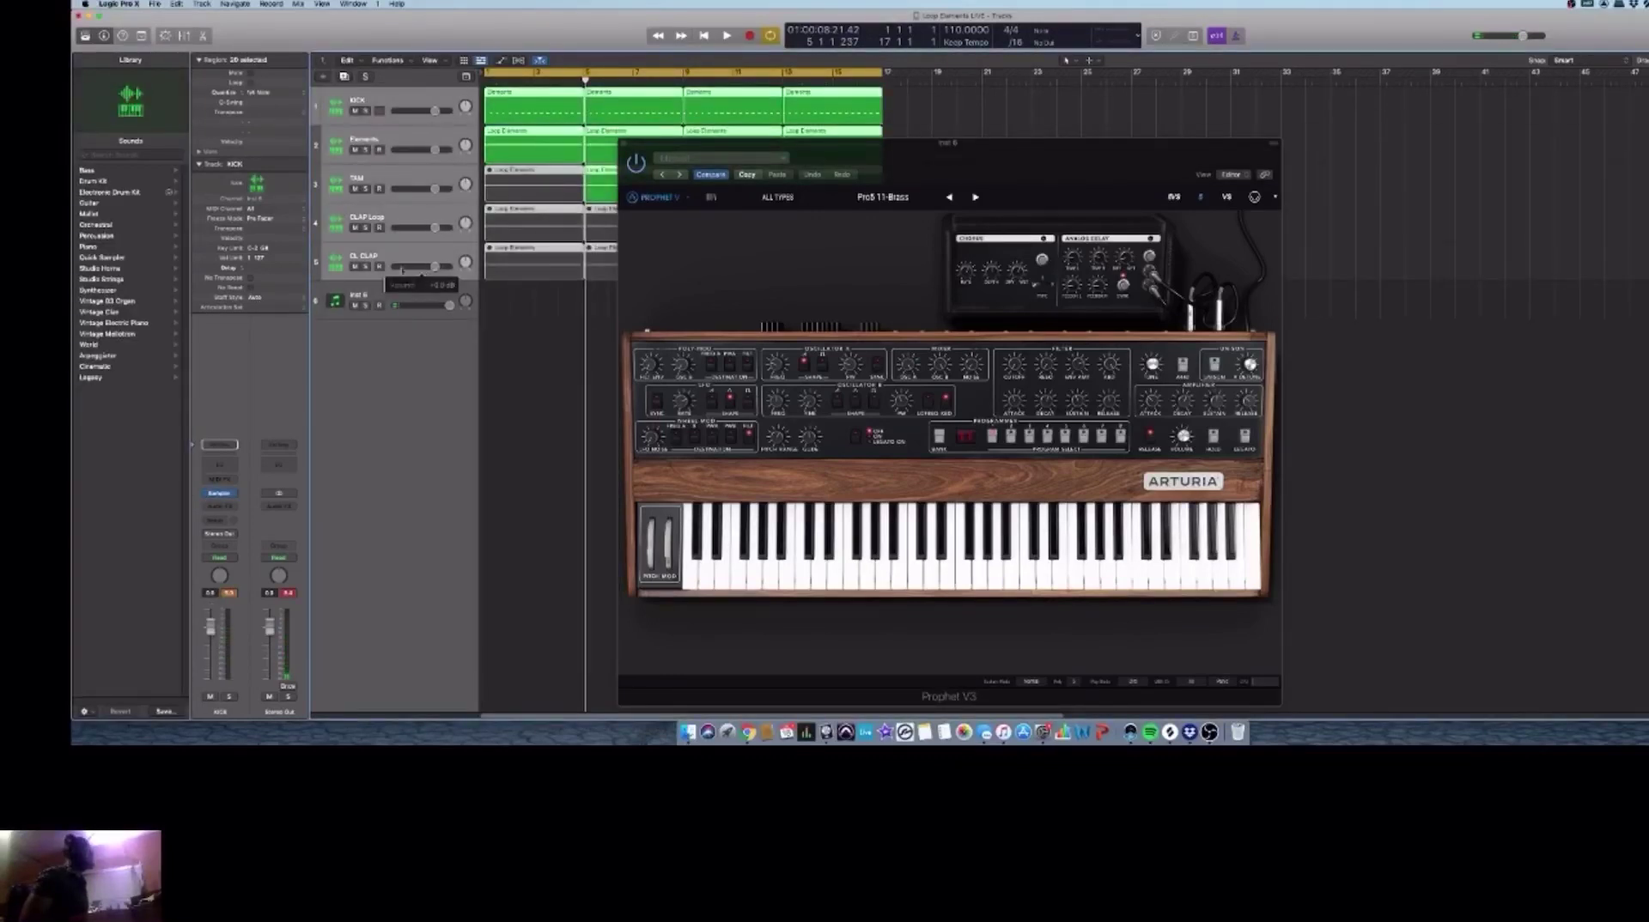
Step: Rename the Prophet V3 track Synth and record a four-bar part on it from bar 1
left_click(408, 300)
key("space")
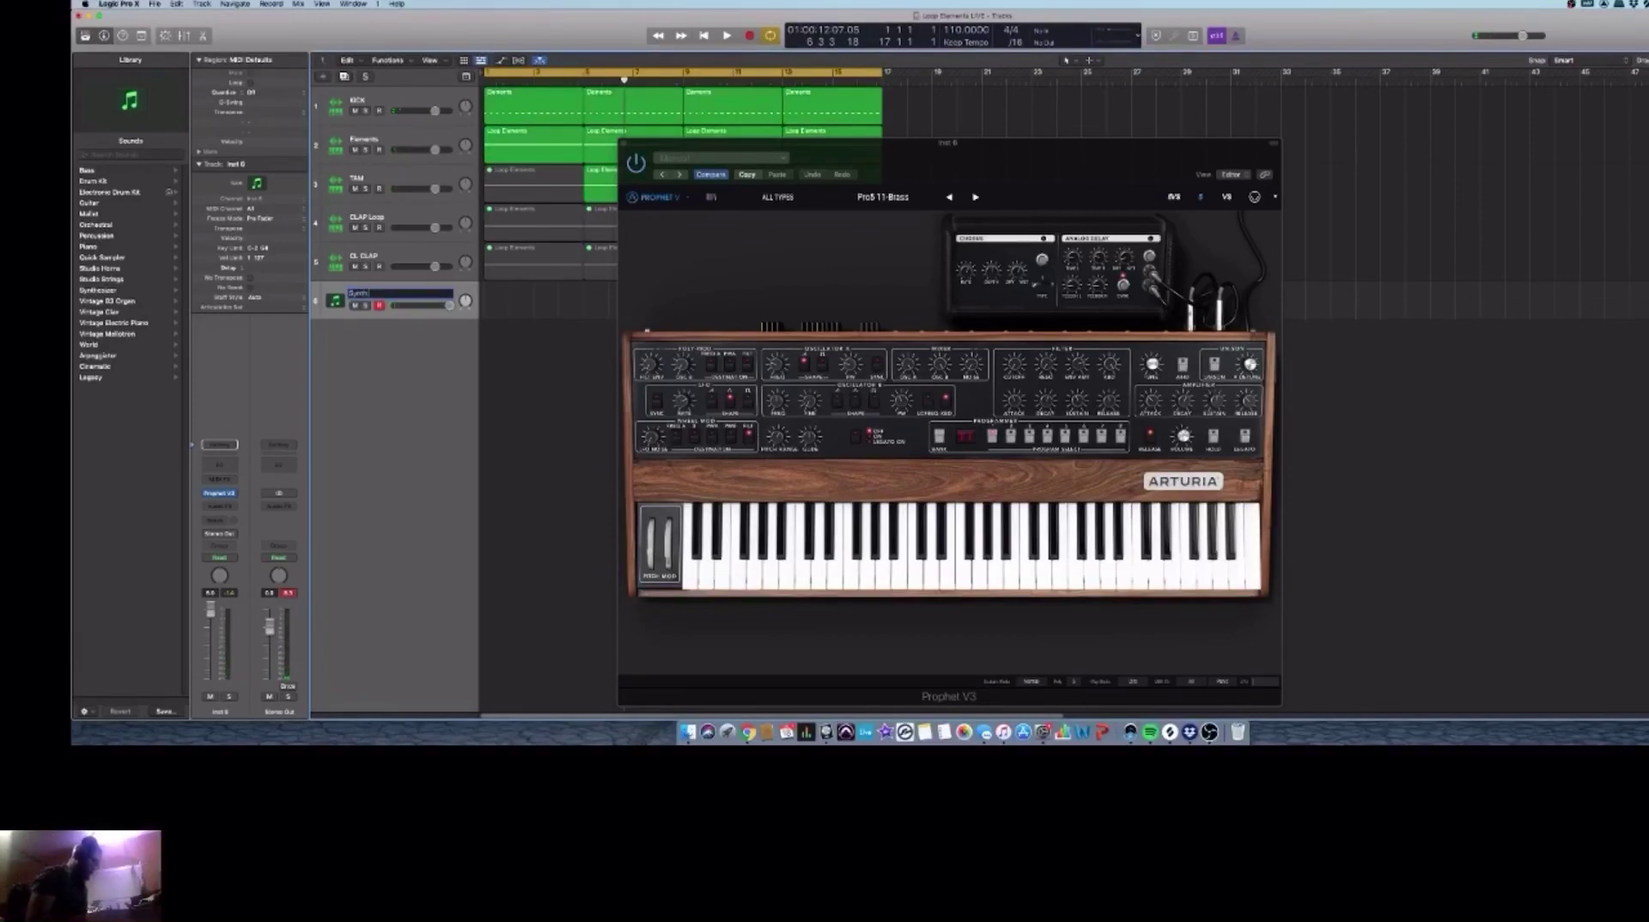
key("space")
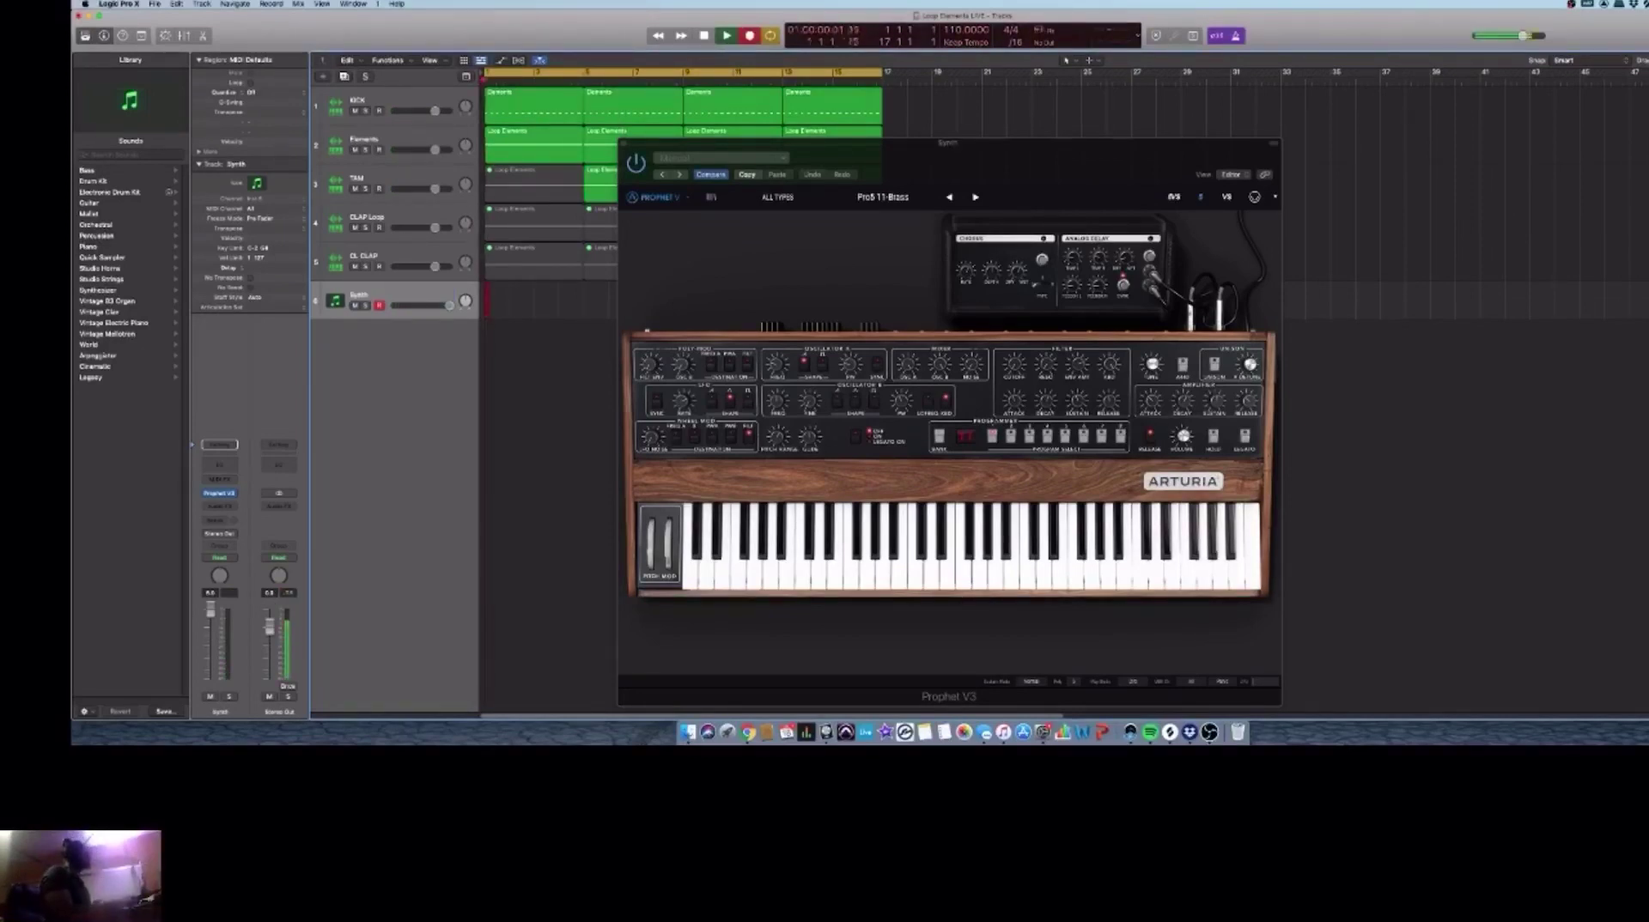
key("space")
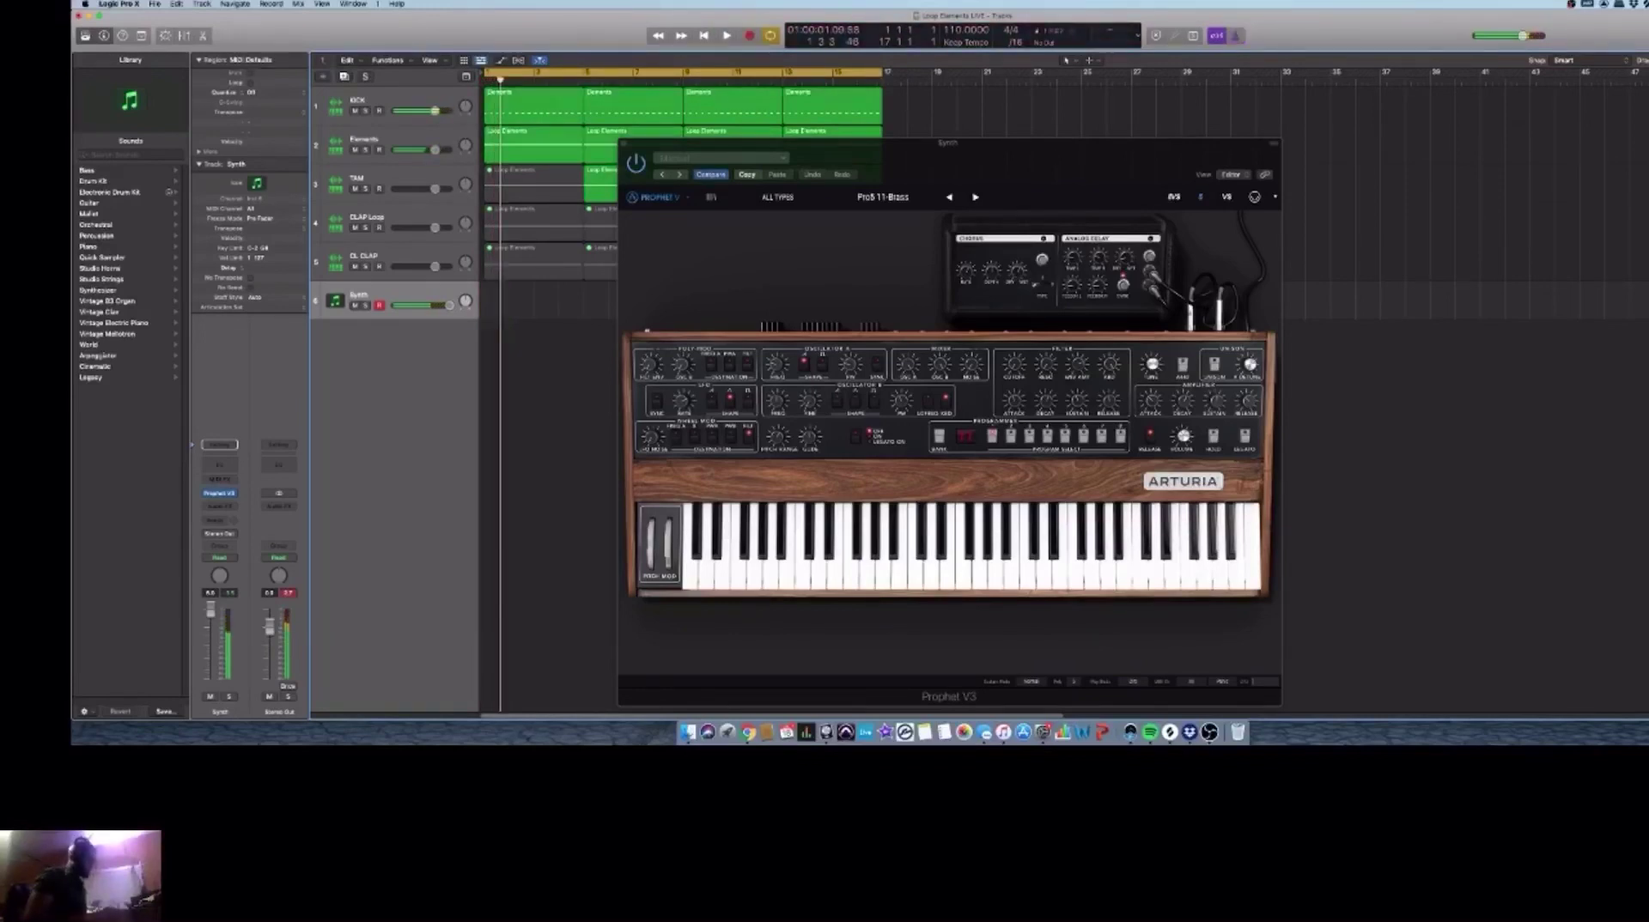
key("r")
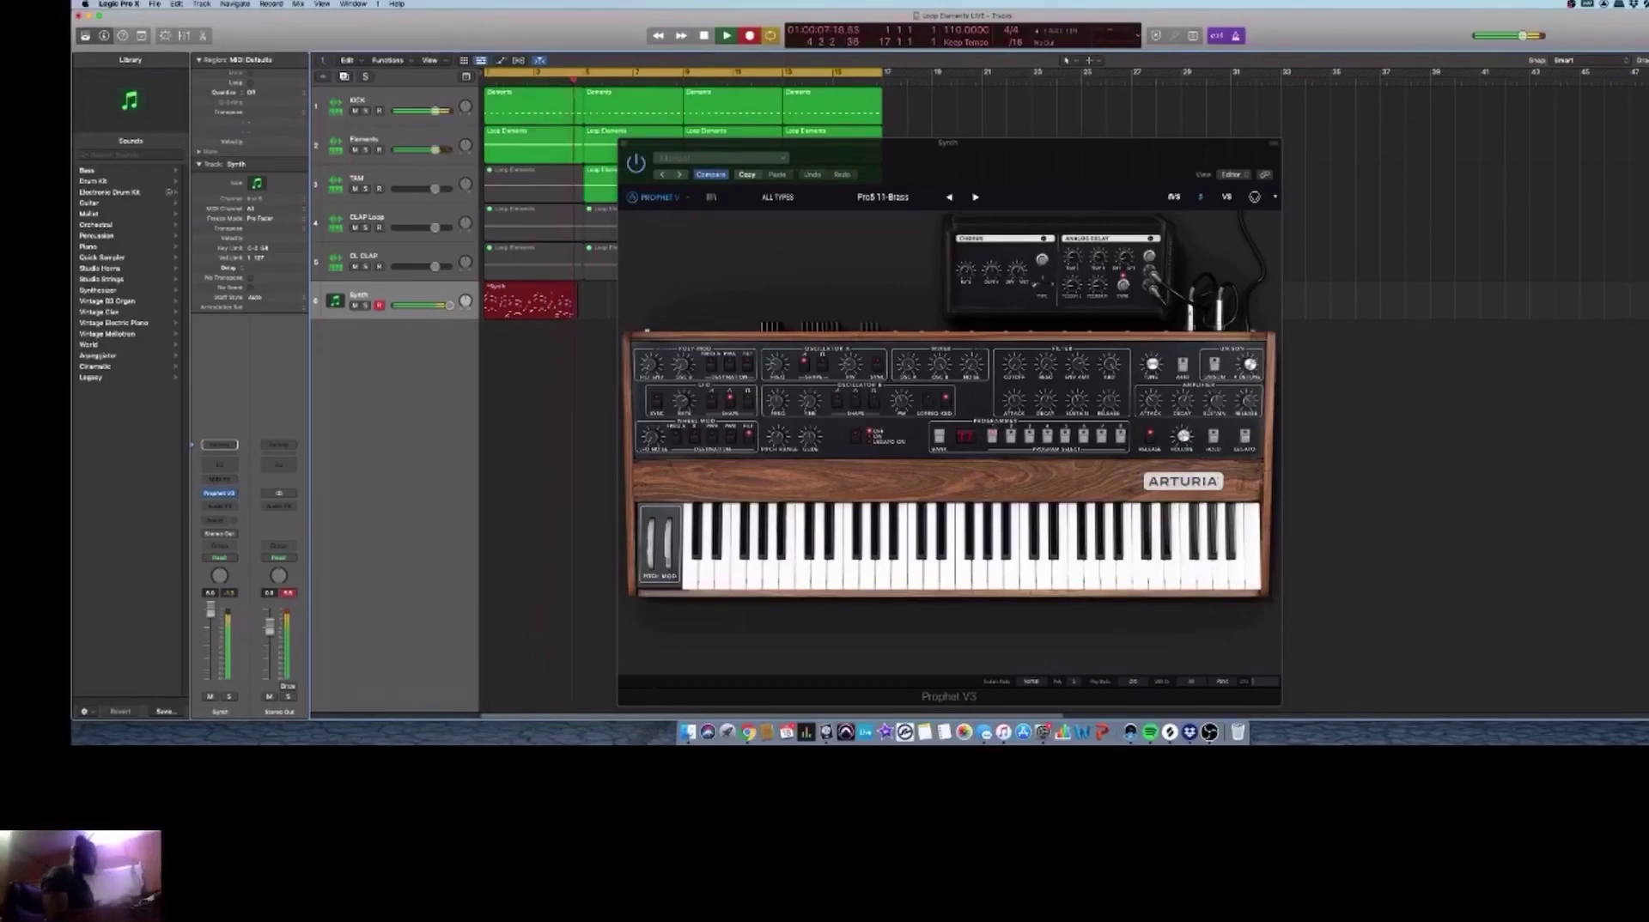
key("space")
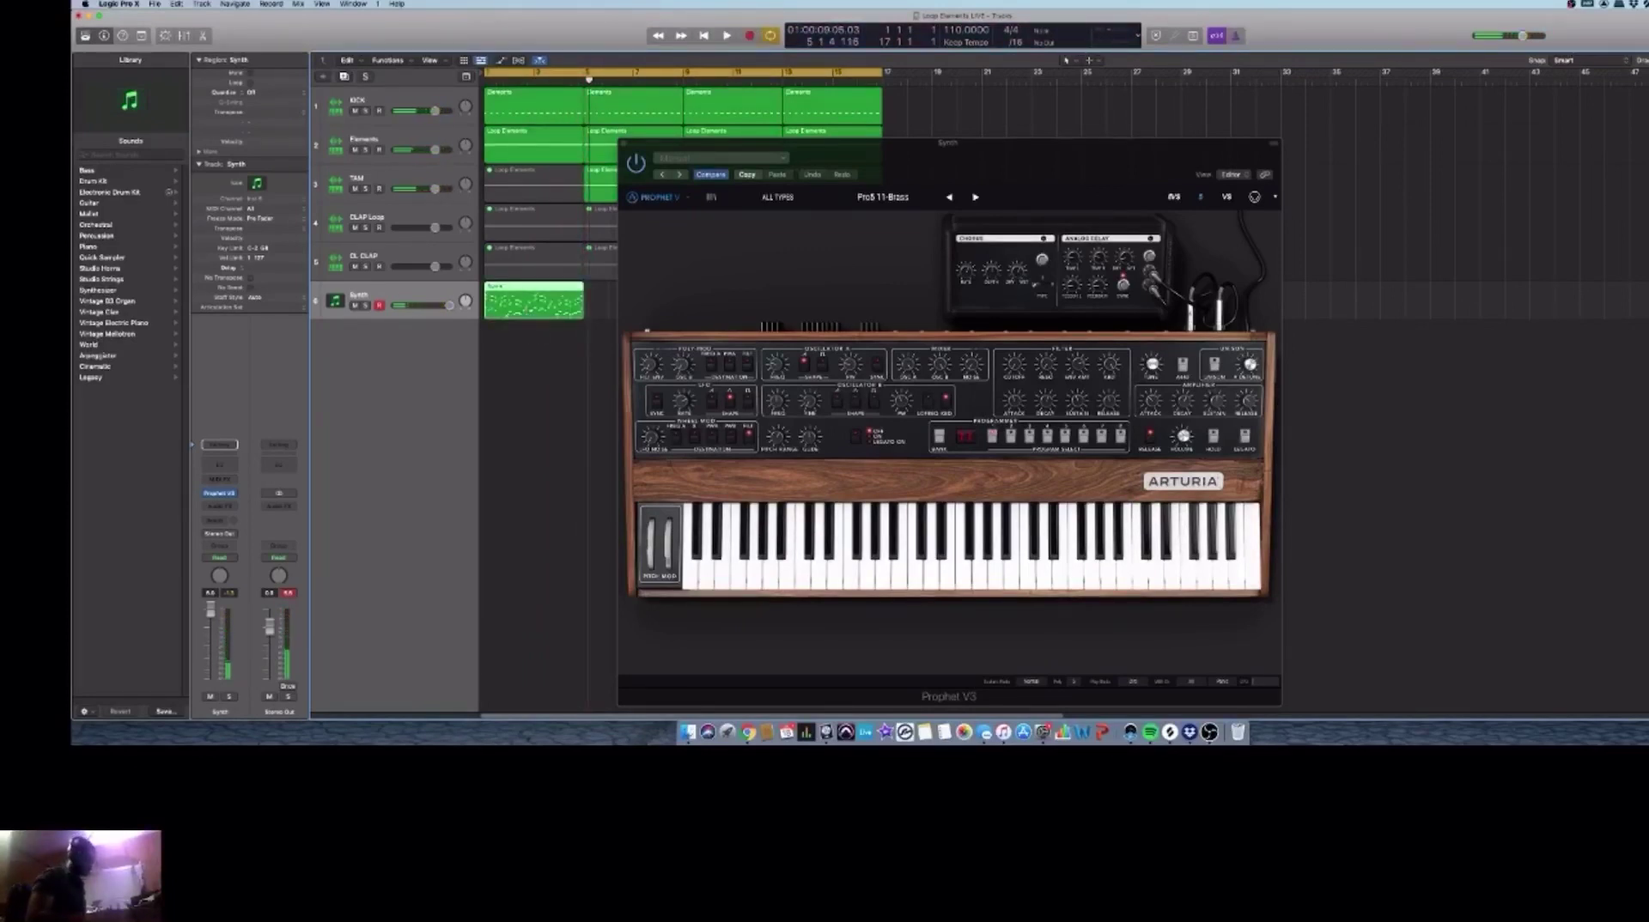
Step: Repeat the Synth region three times up to bar 17, close the Prophet V3 window and start playback
key("super+r")
left_click(624, 143)
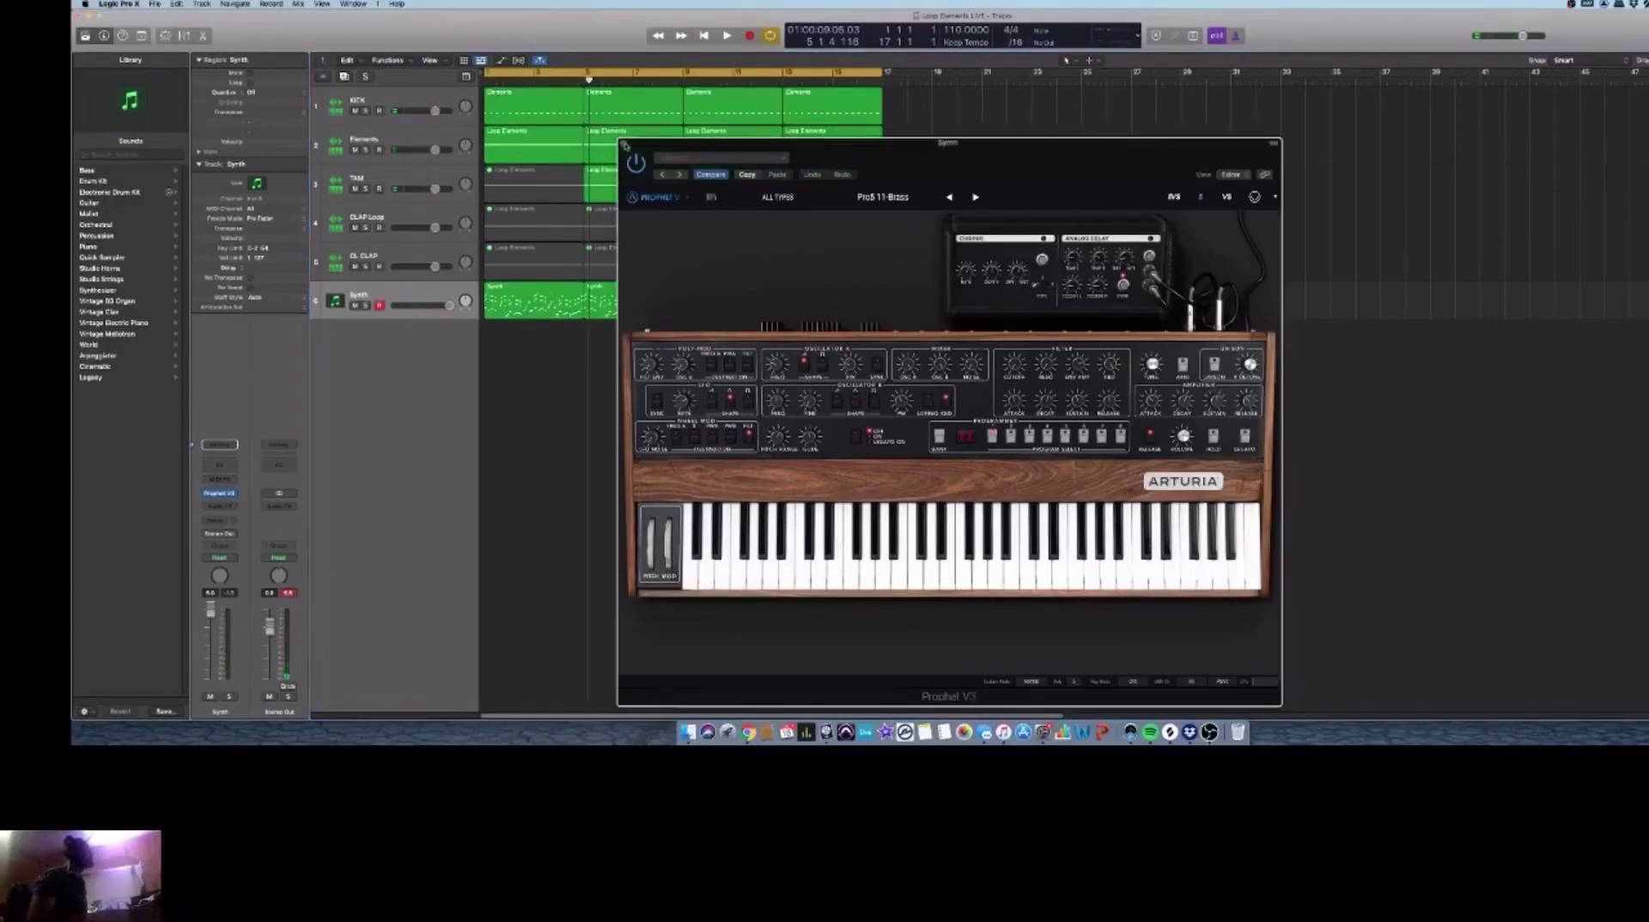
key("space")
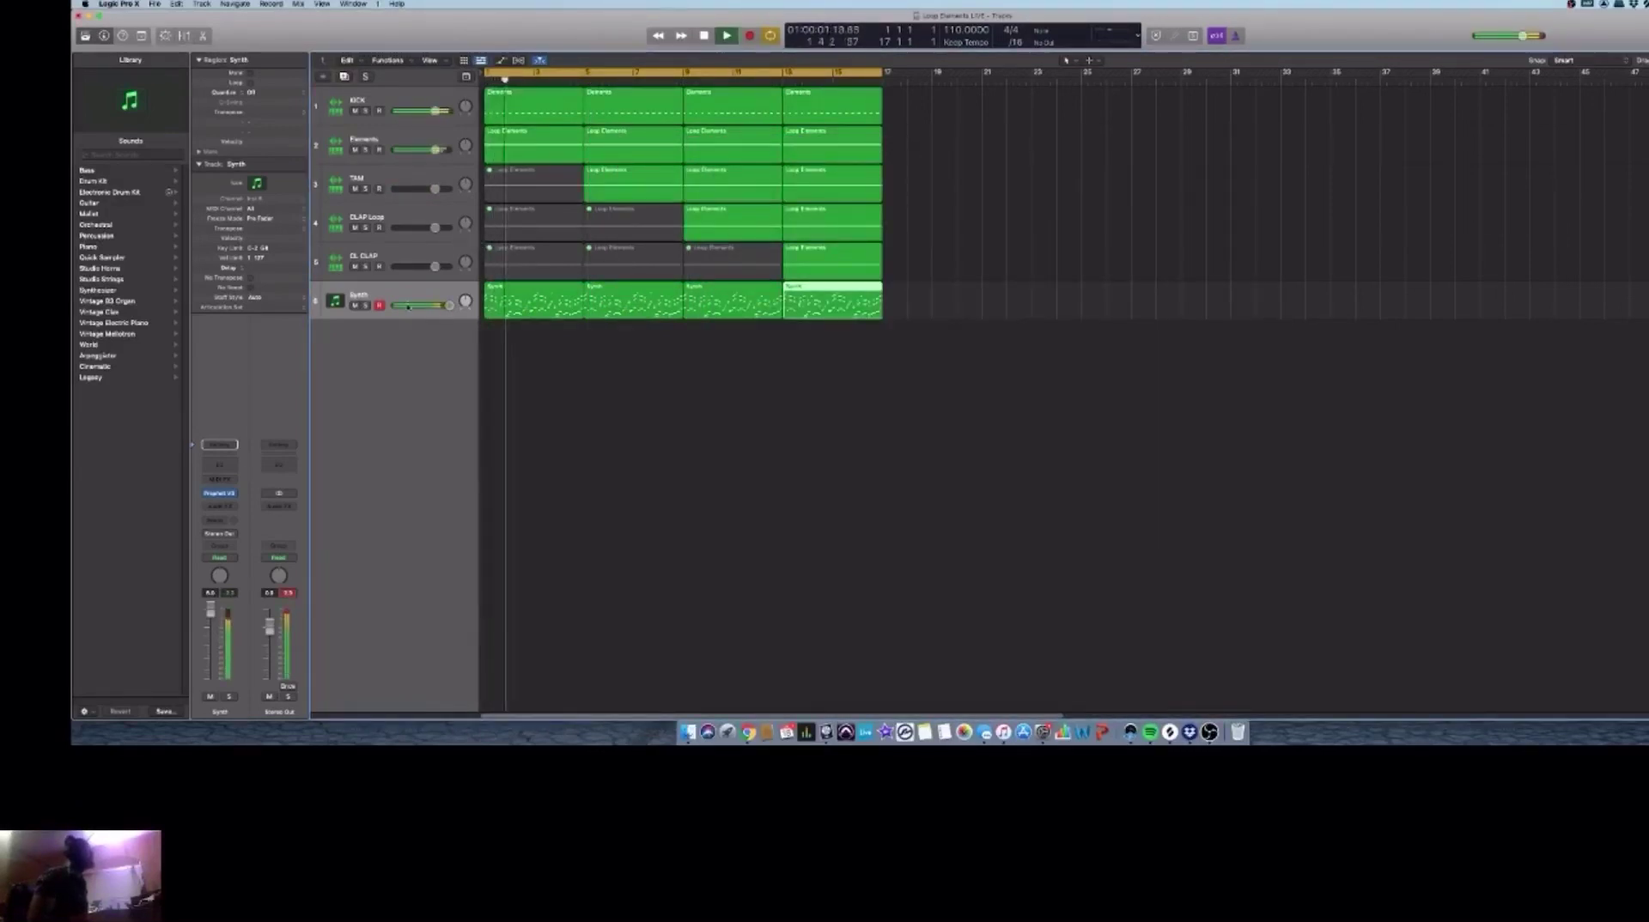
Step: Select all four Synth regions and set a note-value quantization for them
left_click_drag(449, 305, 449, 306)
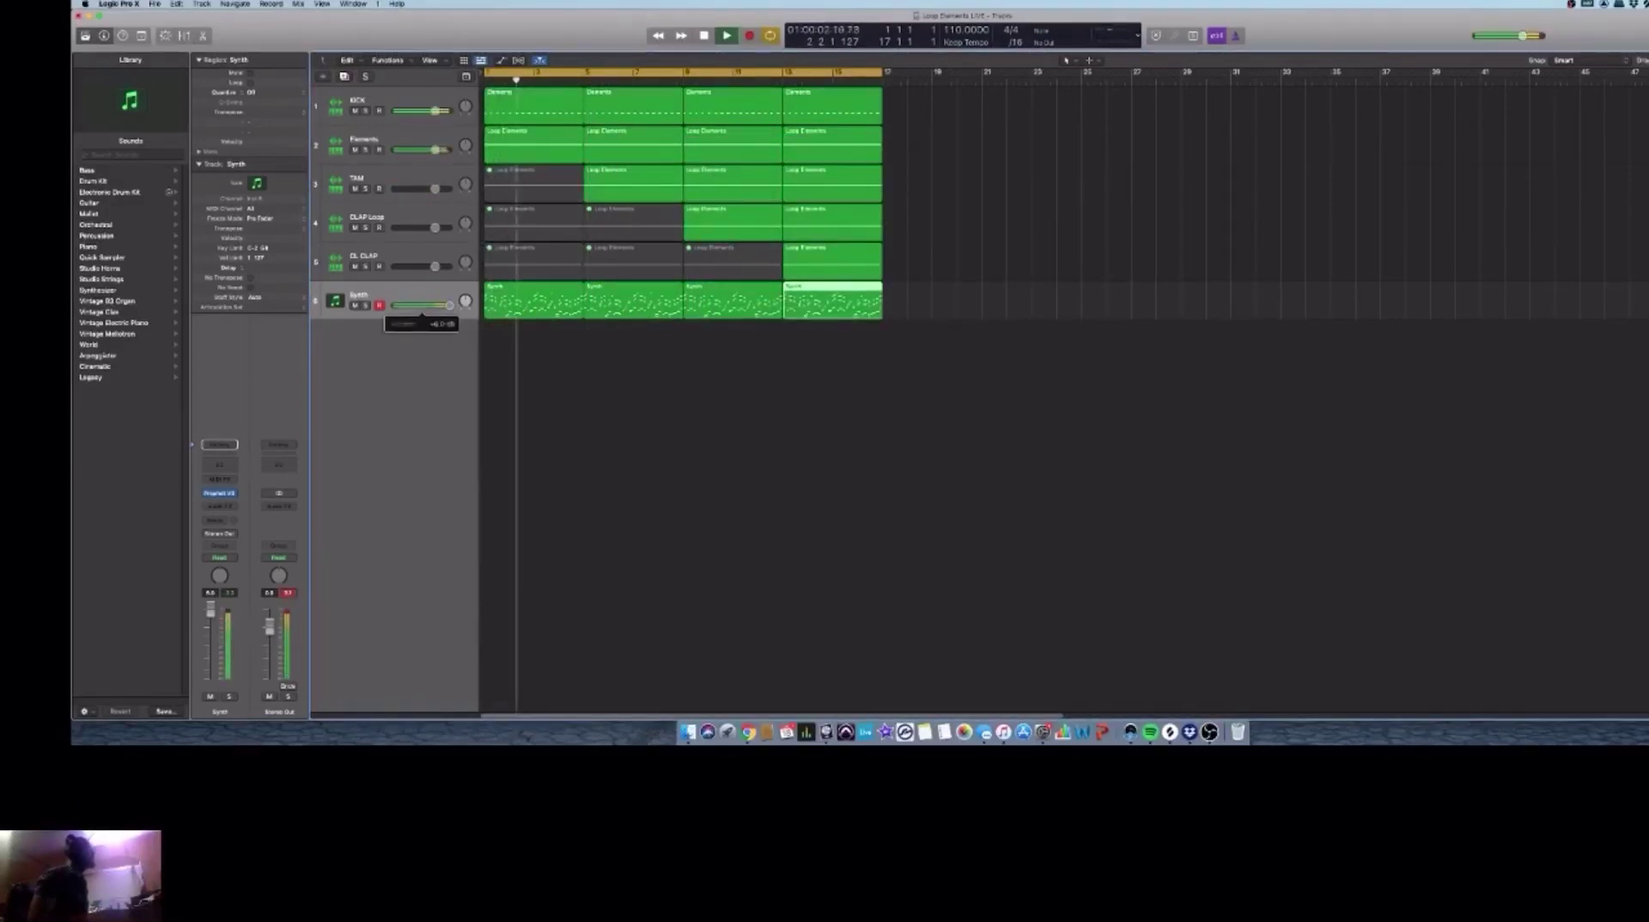
left_click(396, 294)
left_click(251, 92)
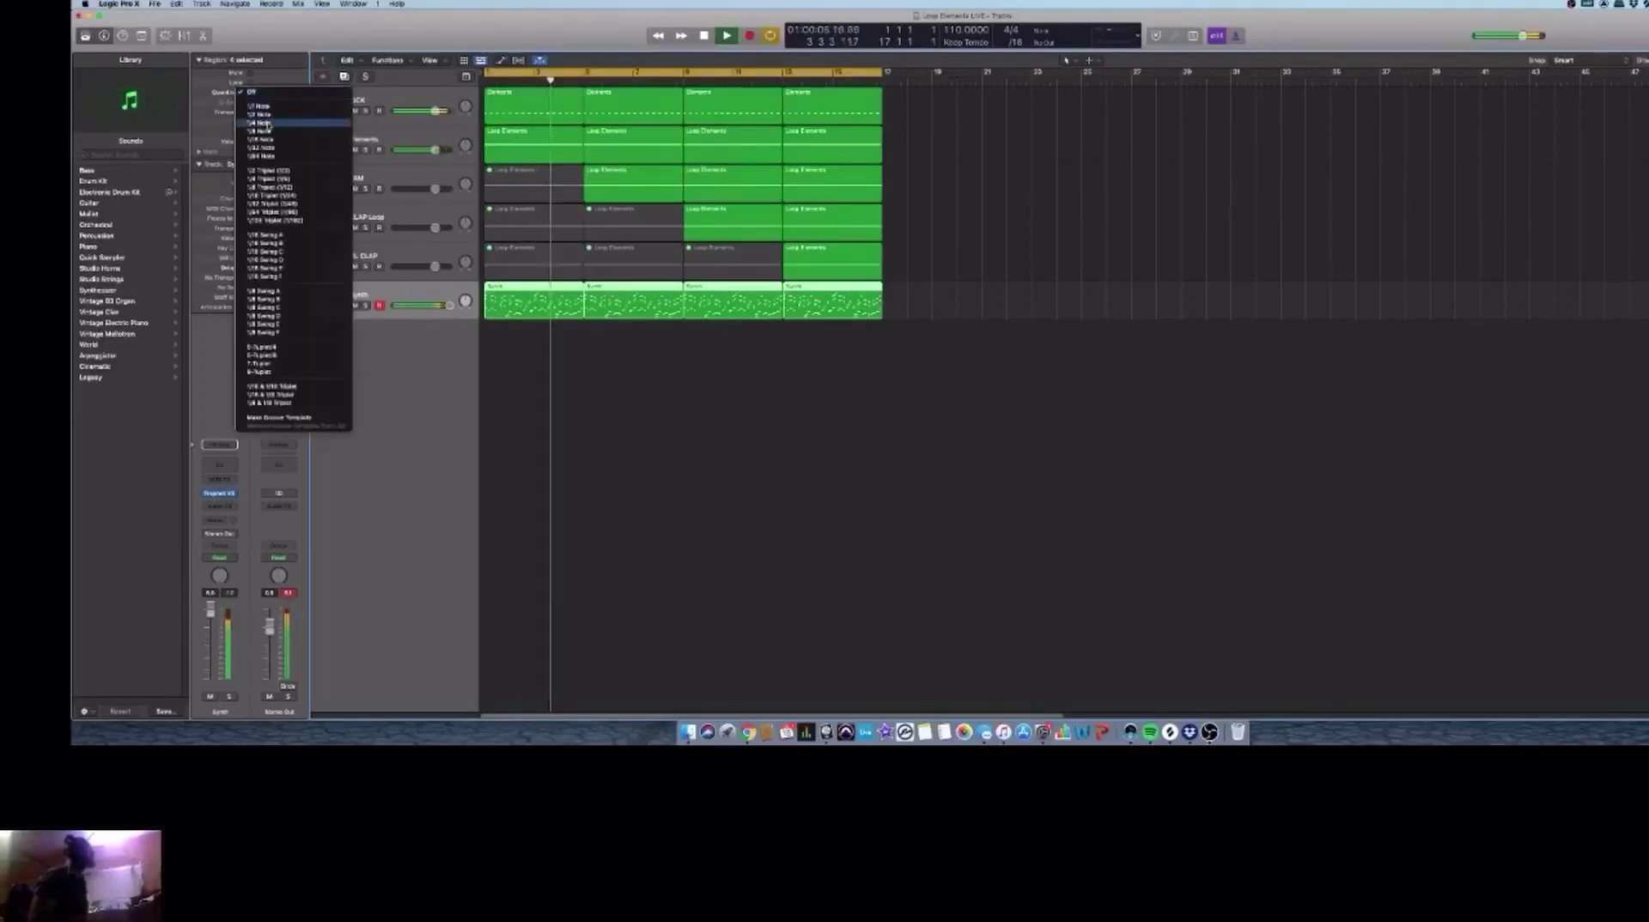
key("Return")
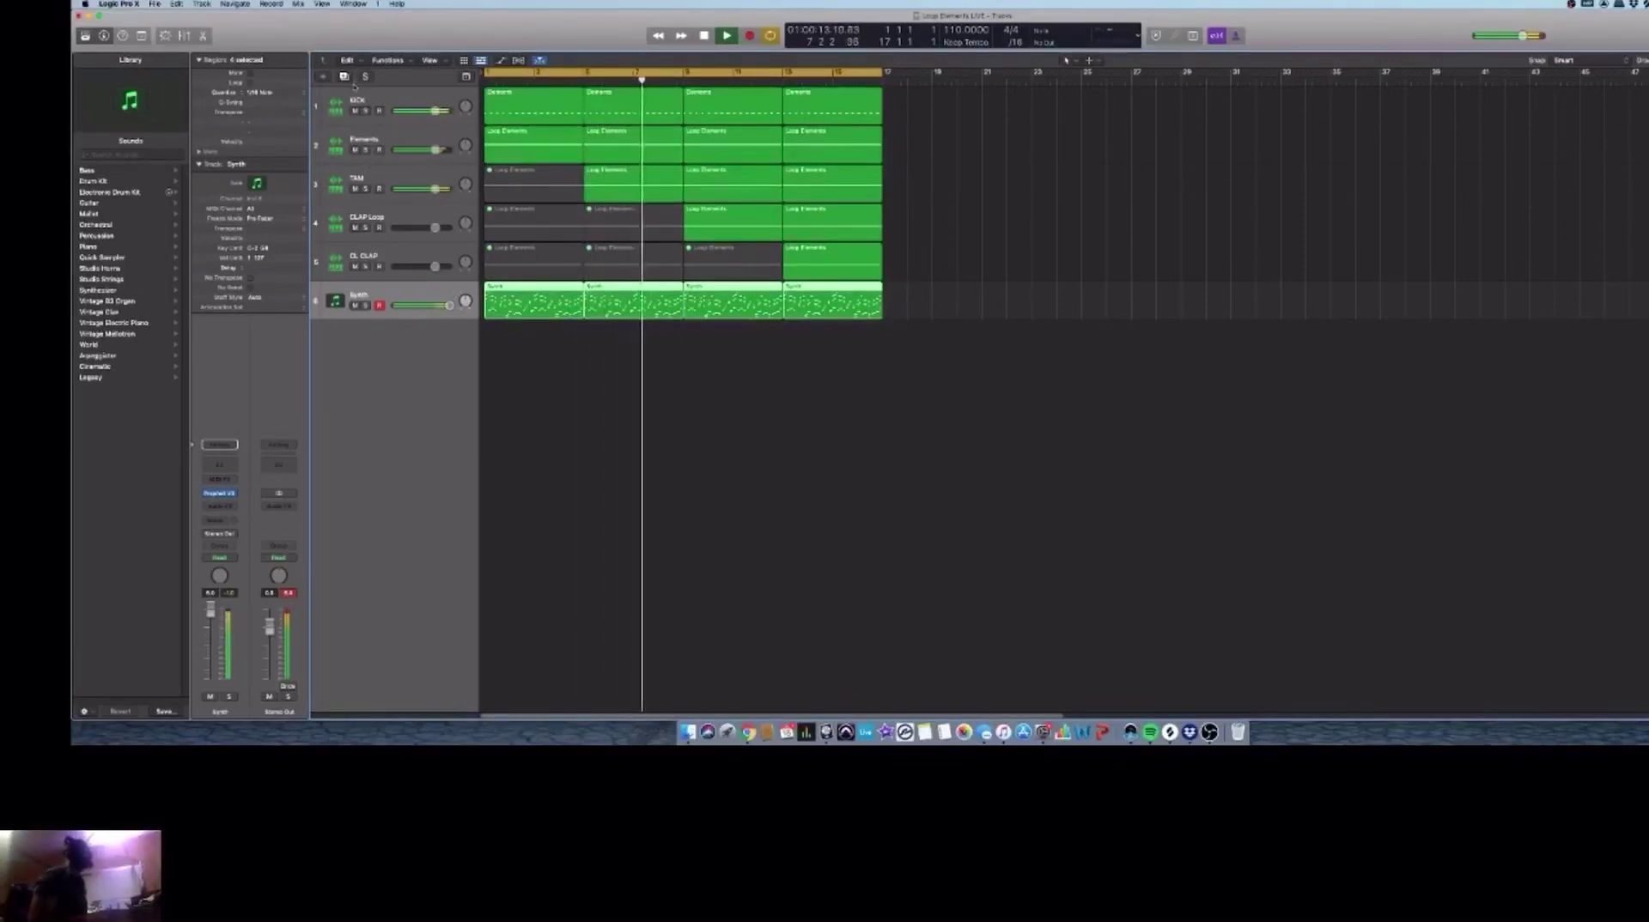
Step: Create a software instrument track below Synth with the stereo Arturia Mini V3 as its instrument
left_click(325, 76)
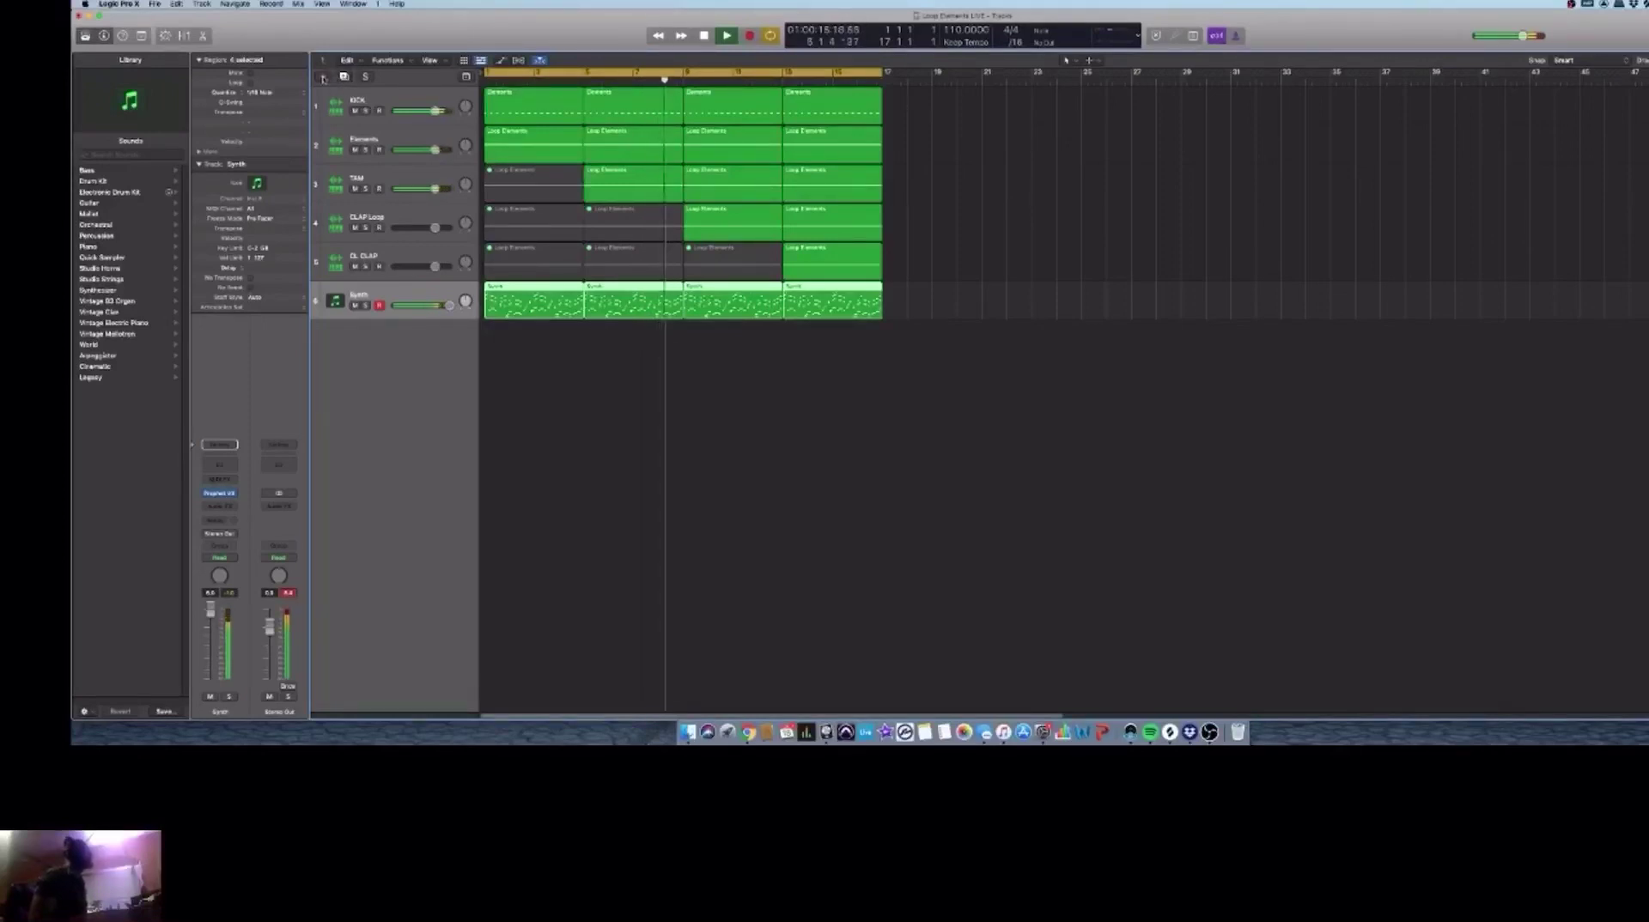
left_click(863, 122)
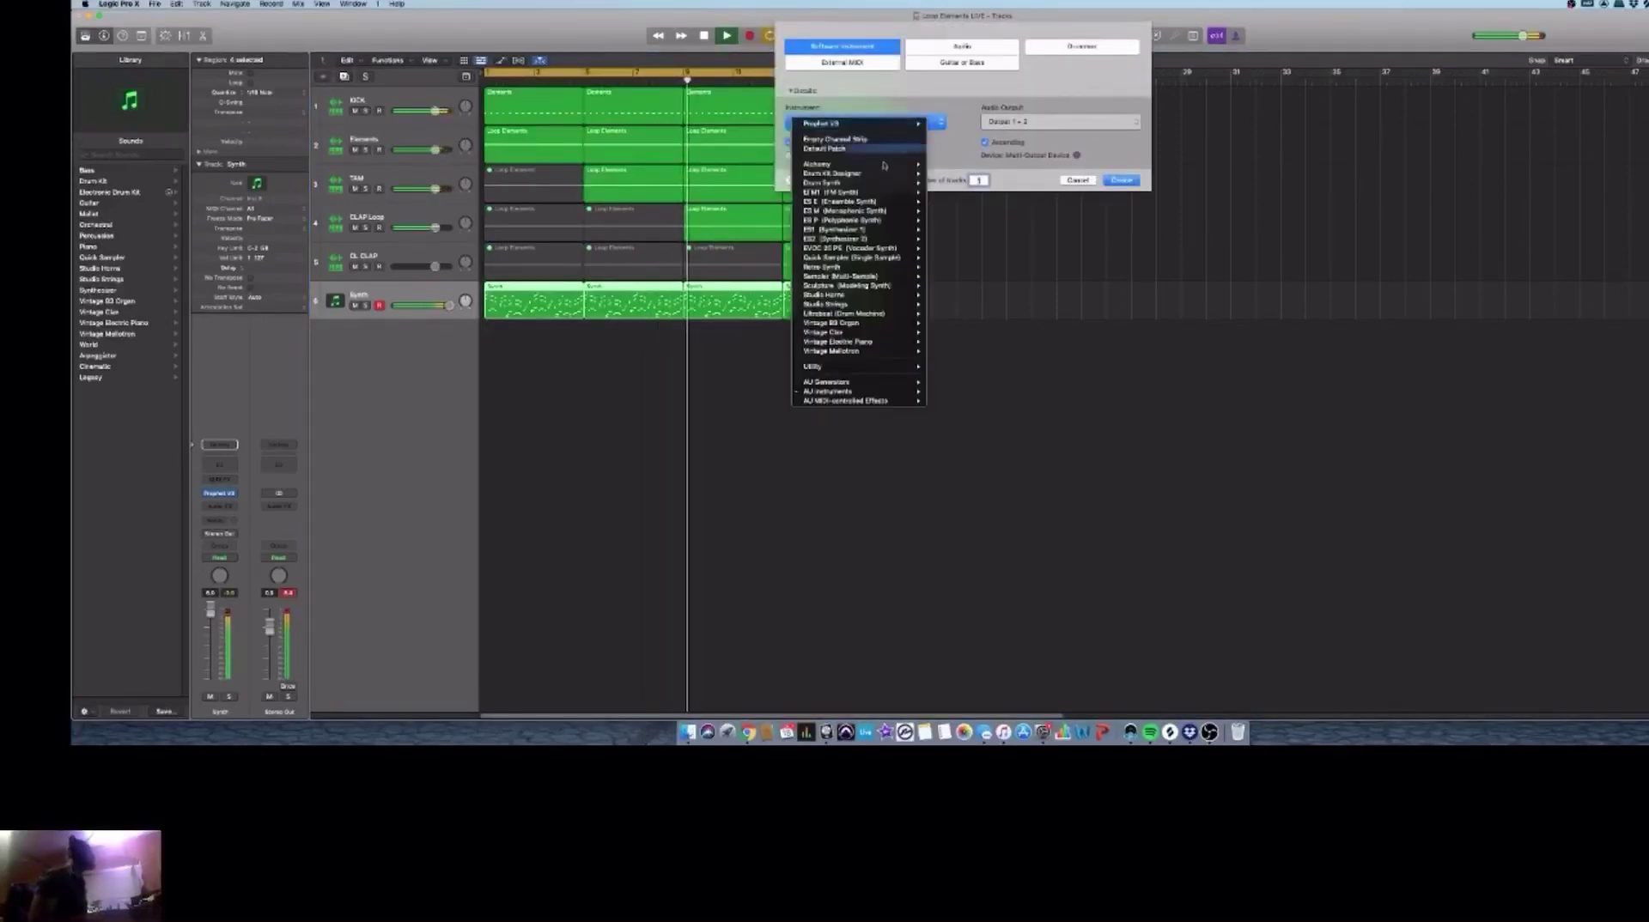
mouse_move(876, 260)
mouse_move(859, 391)
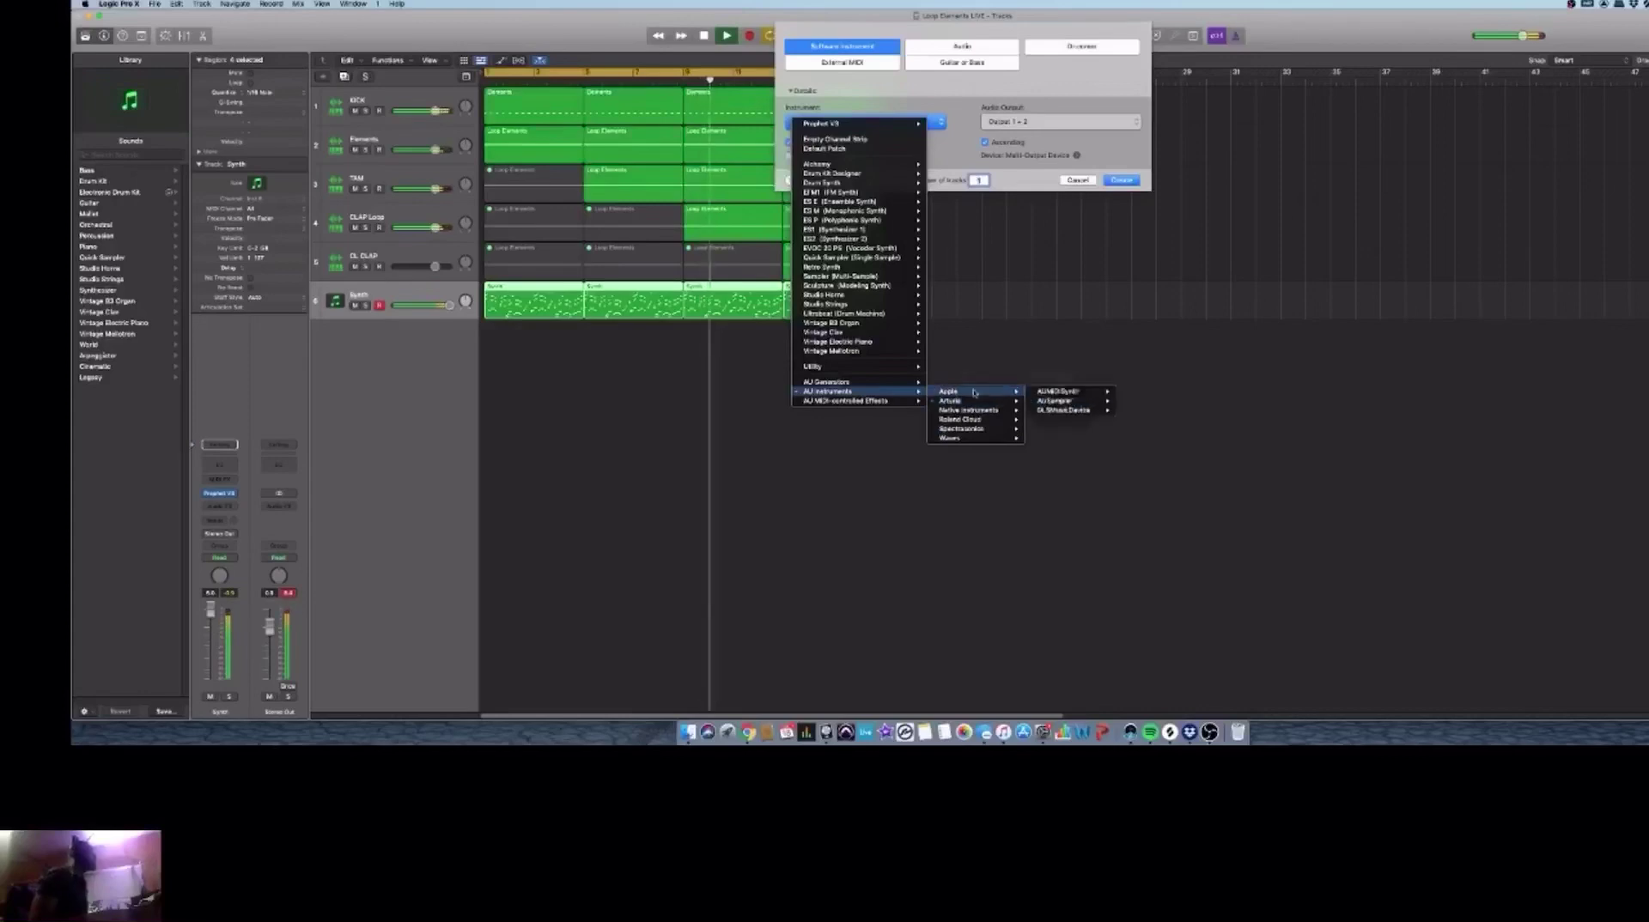
mouse_move(970, 400)
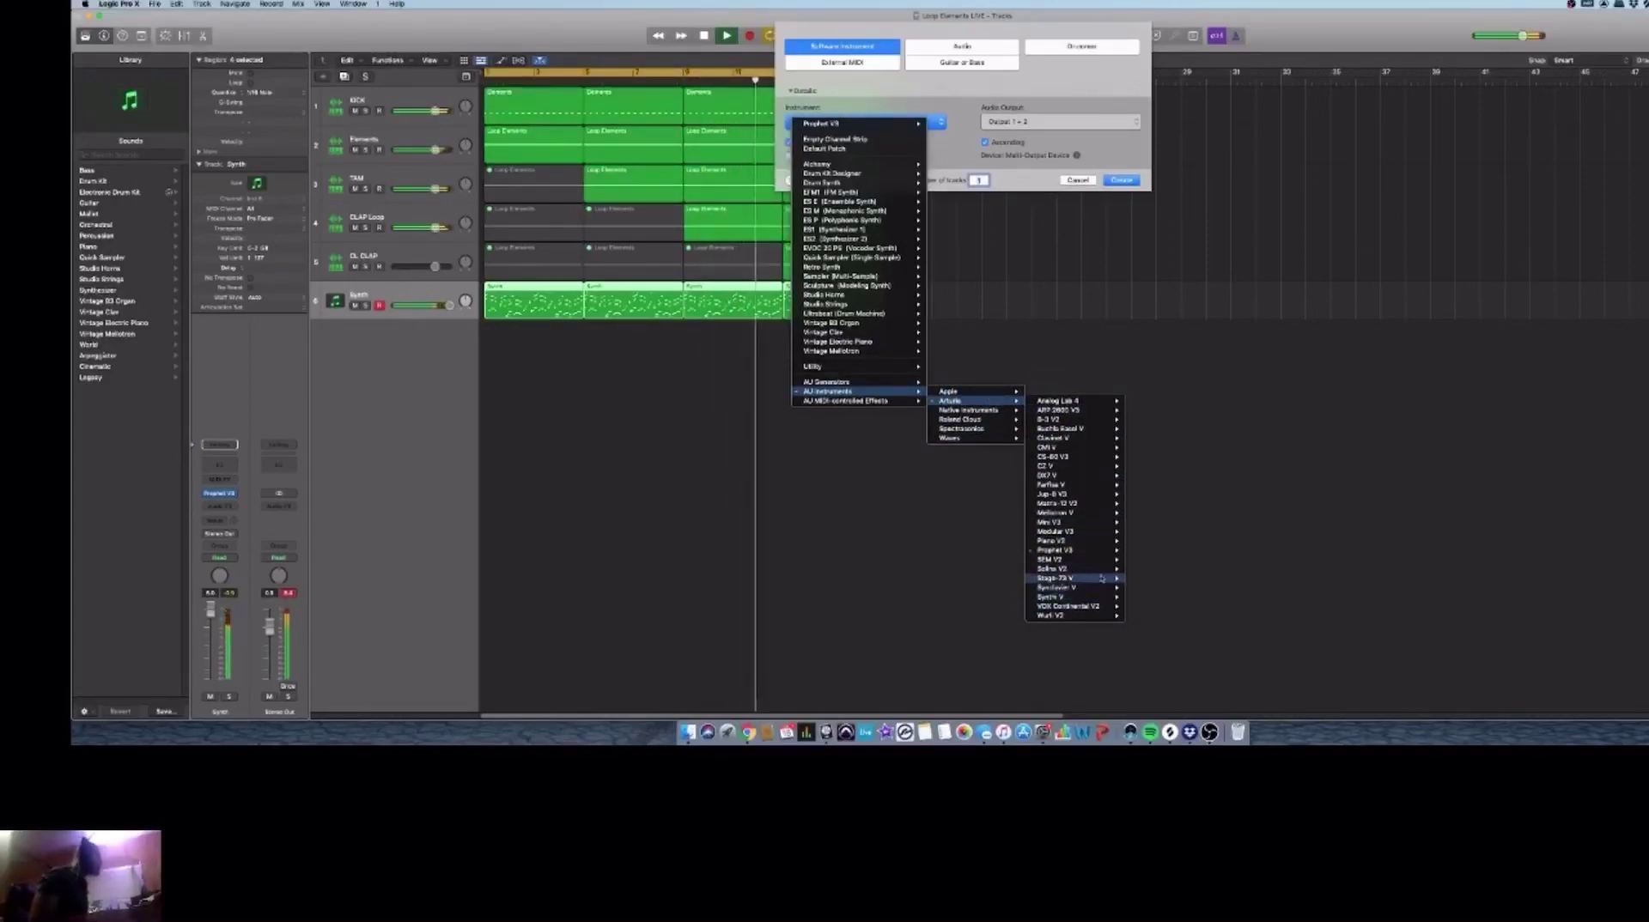
mouse_move(1108, 523)
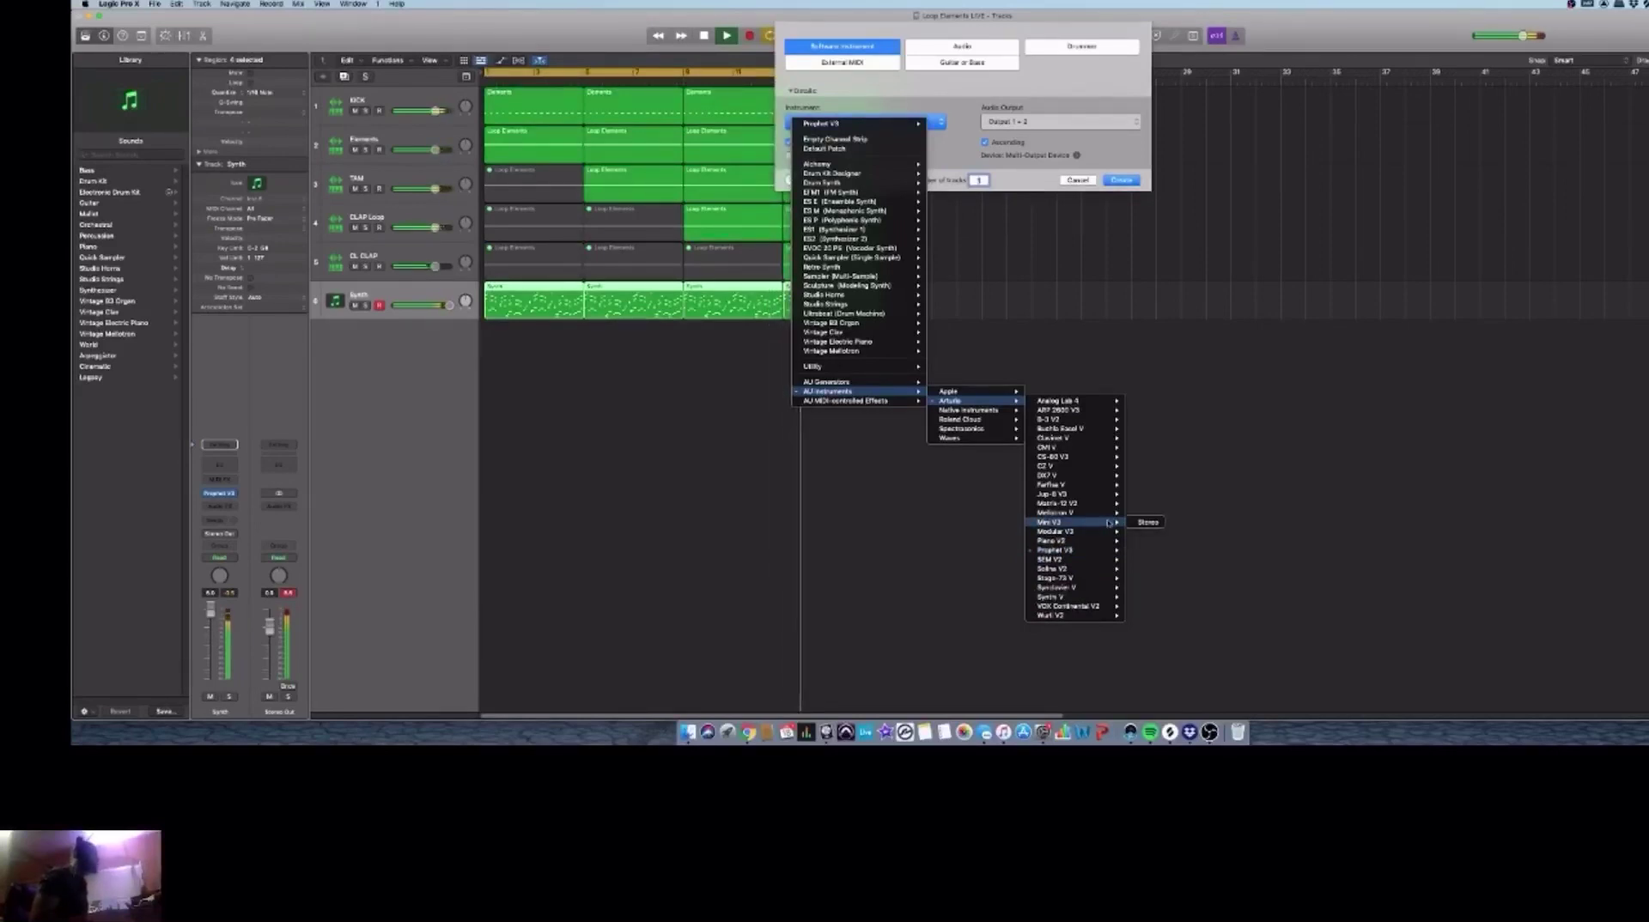
left_click(1151, 523)
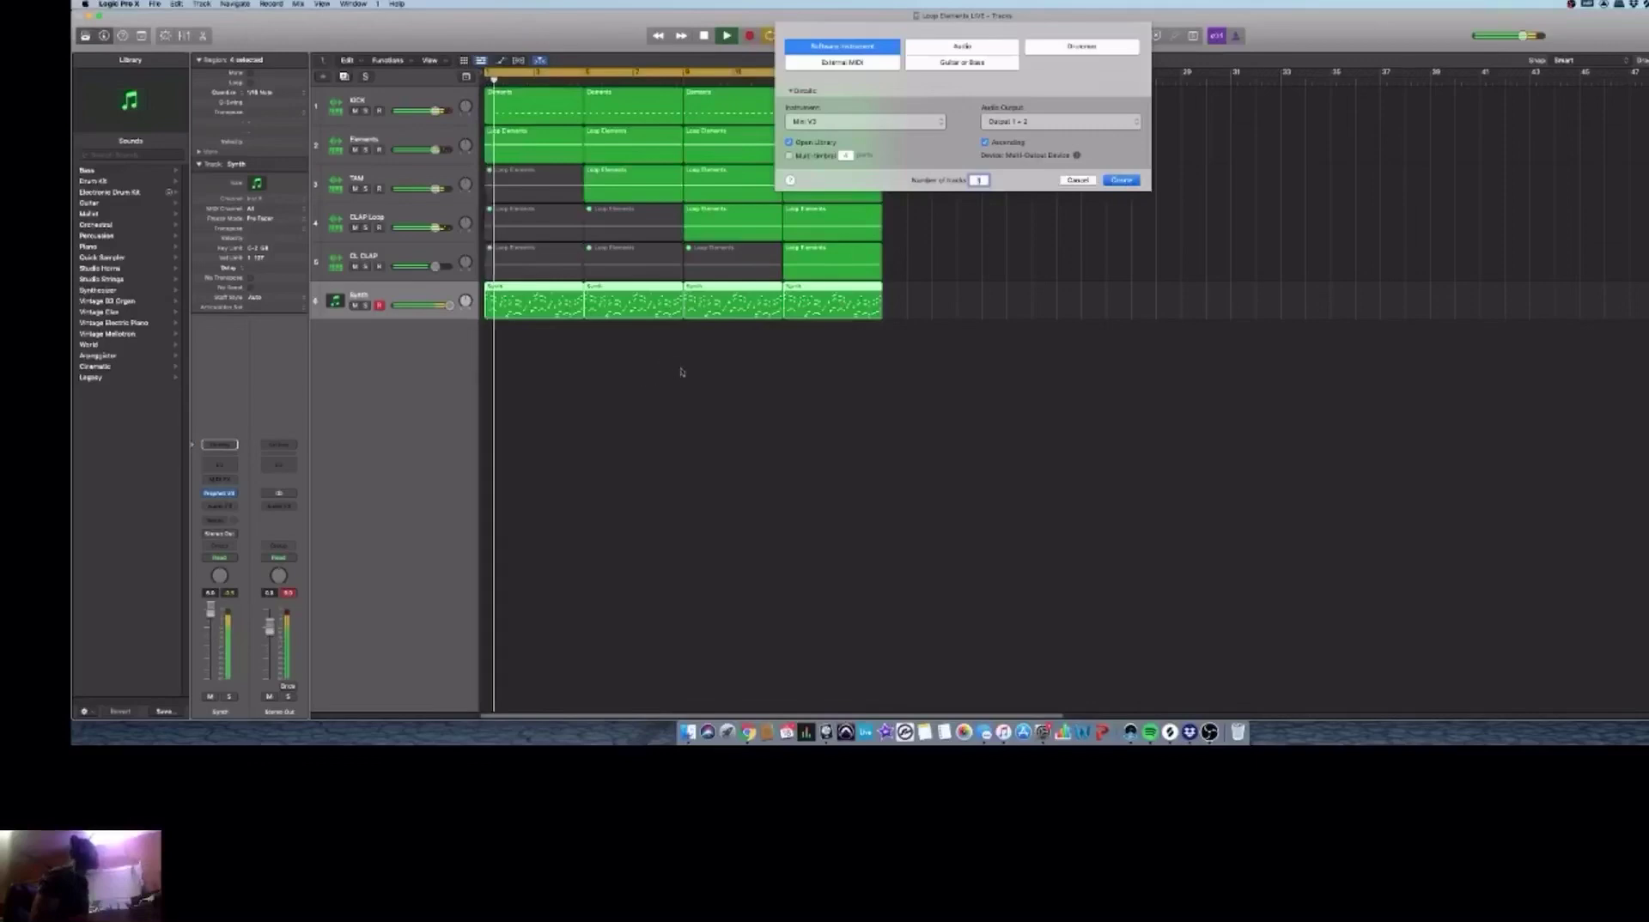
key("Return")
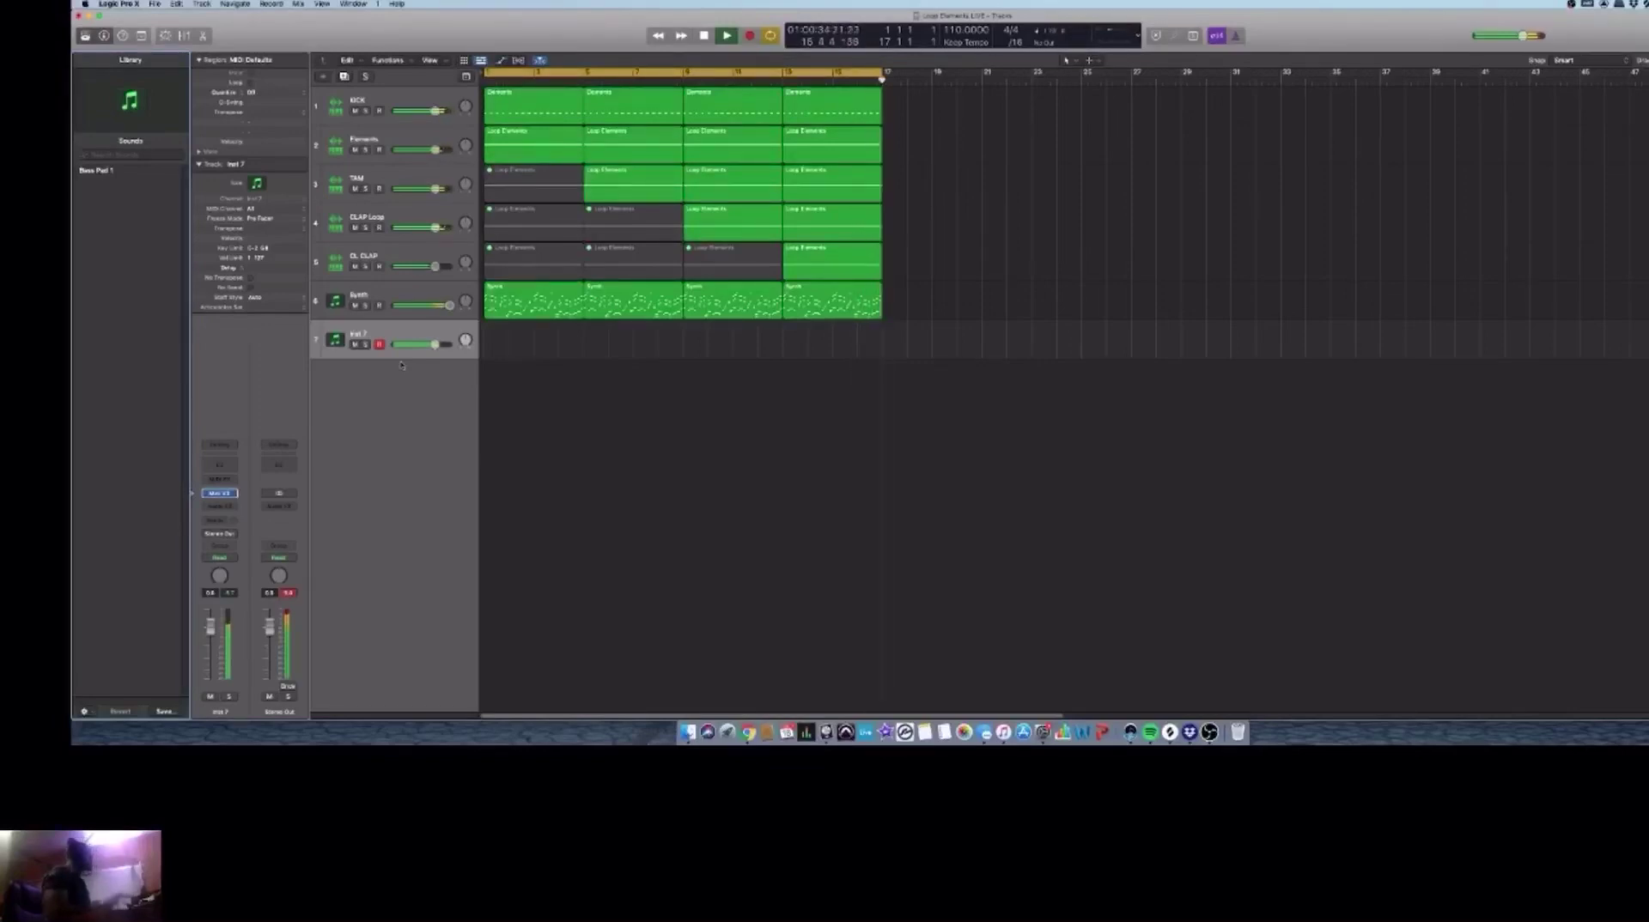
Step: Stop playback, capture the just-played Mini V3 performance as a region on its track and play it back
key("space")
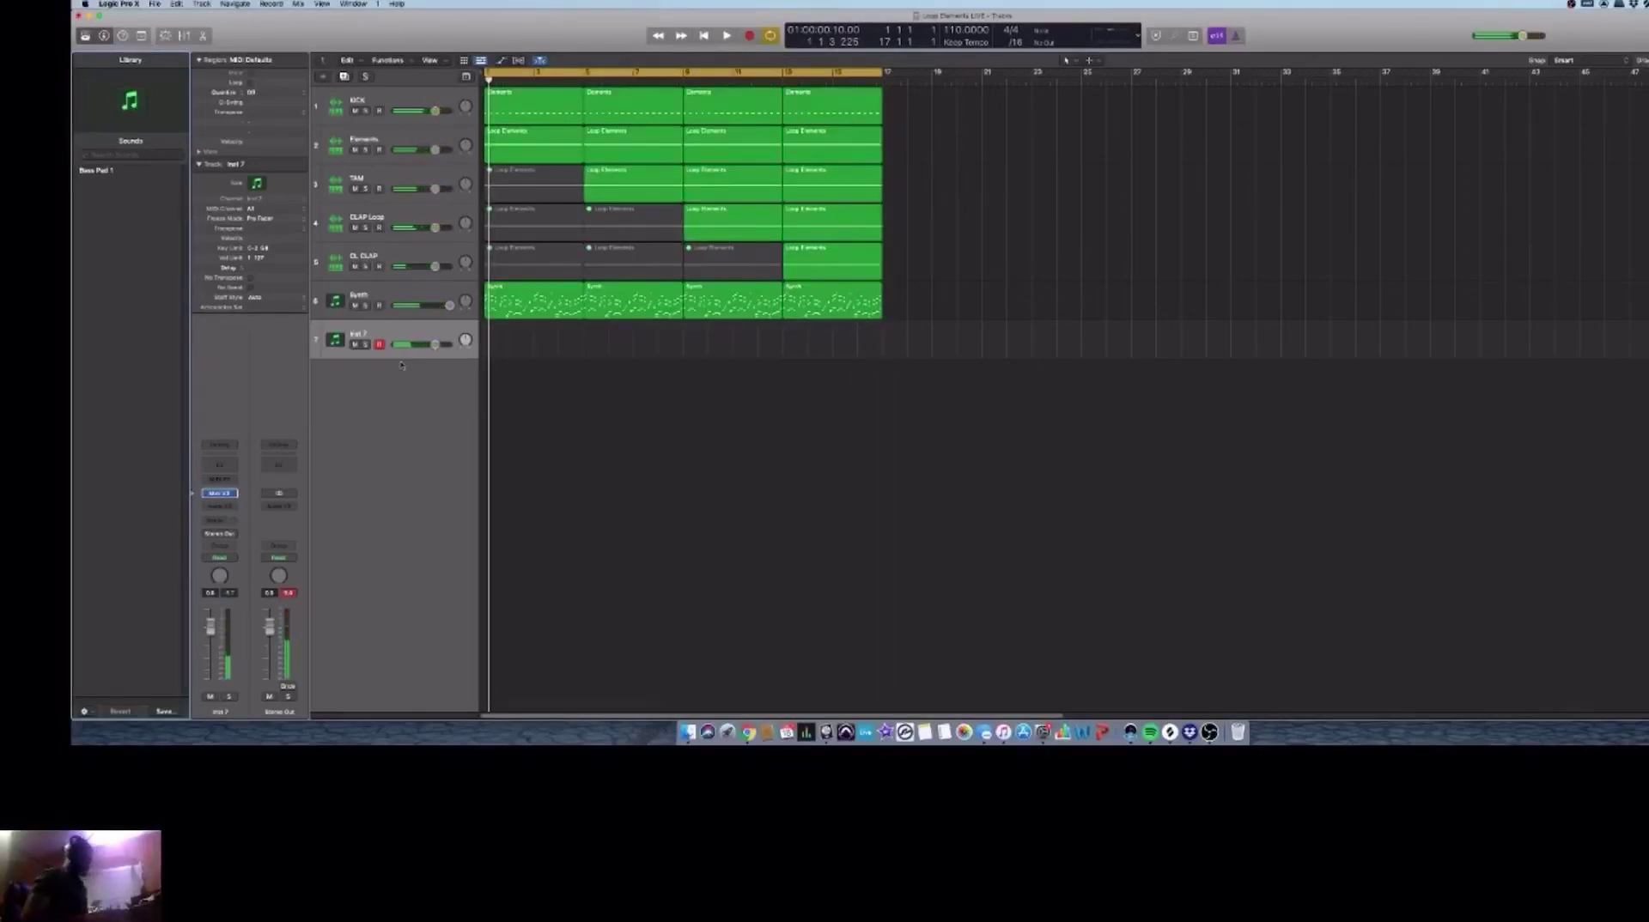
key("shift+r")
key("space")
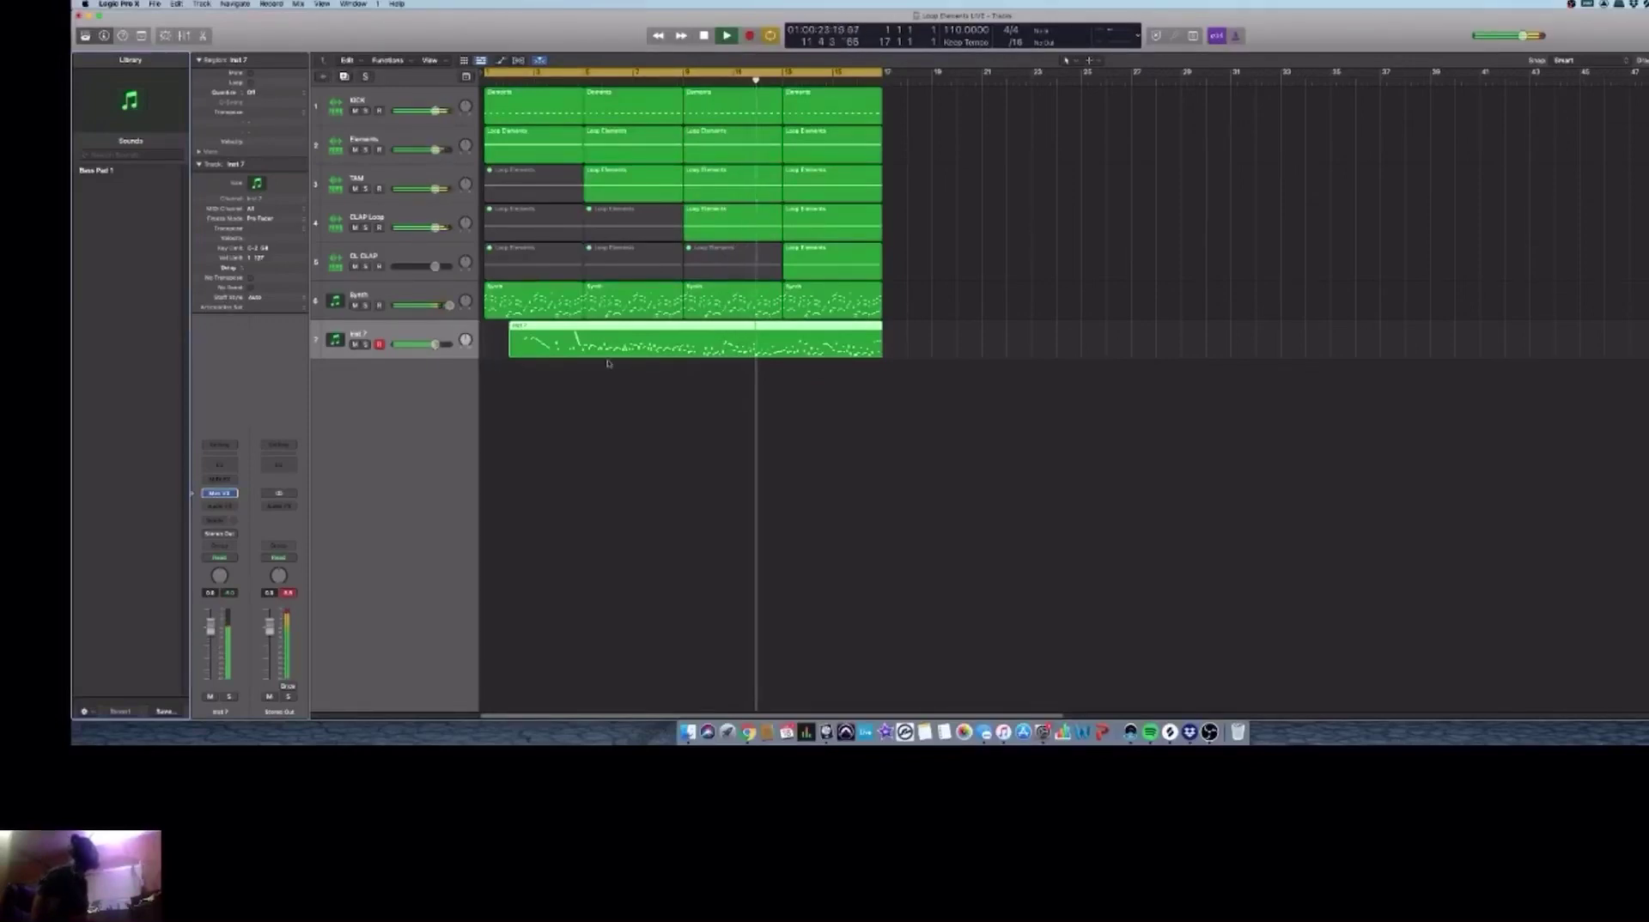
key("space")
Step: Open the Mini V3 region in the Piano Roll, select the notes from about bar 4 onward and quantize them to 1/16 Note
key("p")
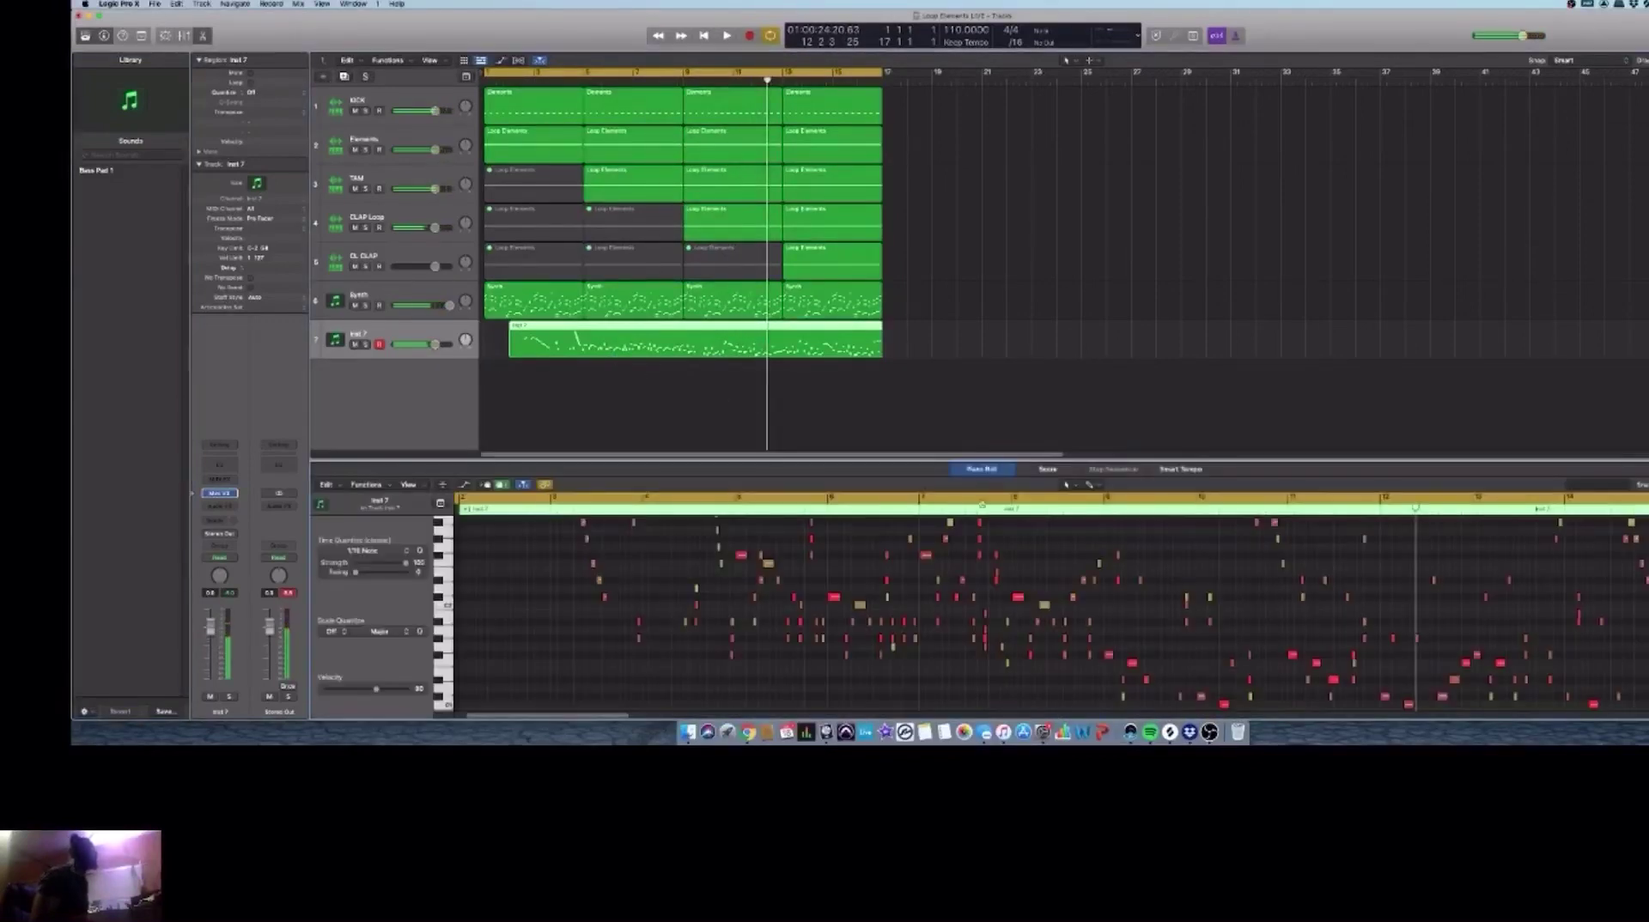
key("super+Left")
key("super+Left")
key("super+Left")
key("super+Left")
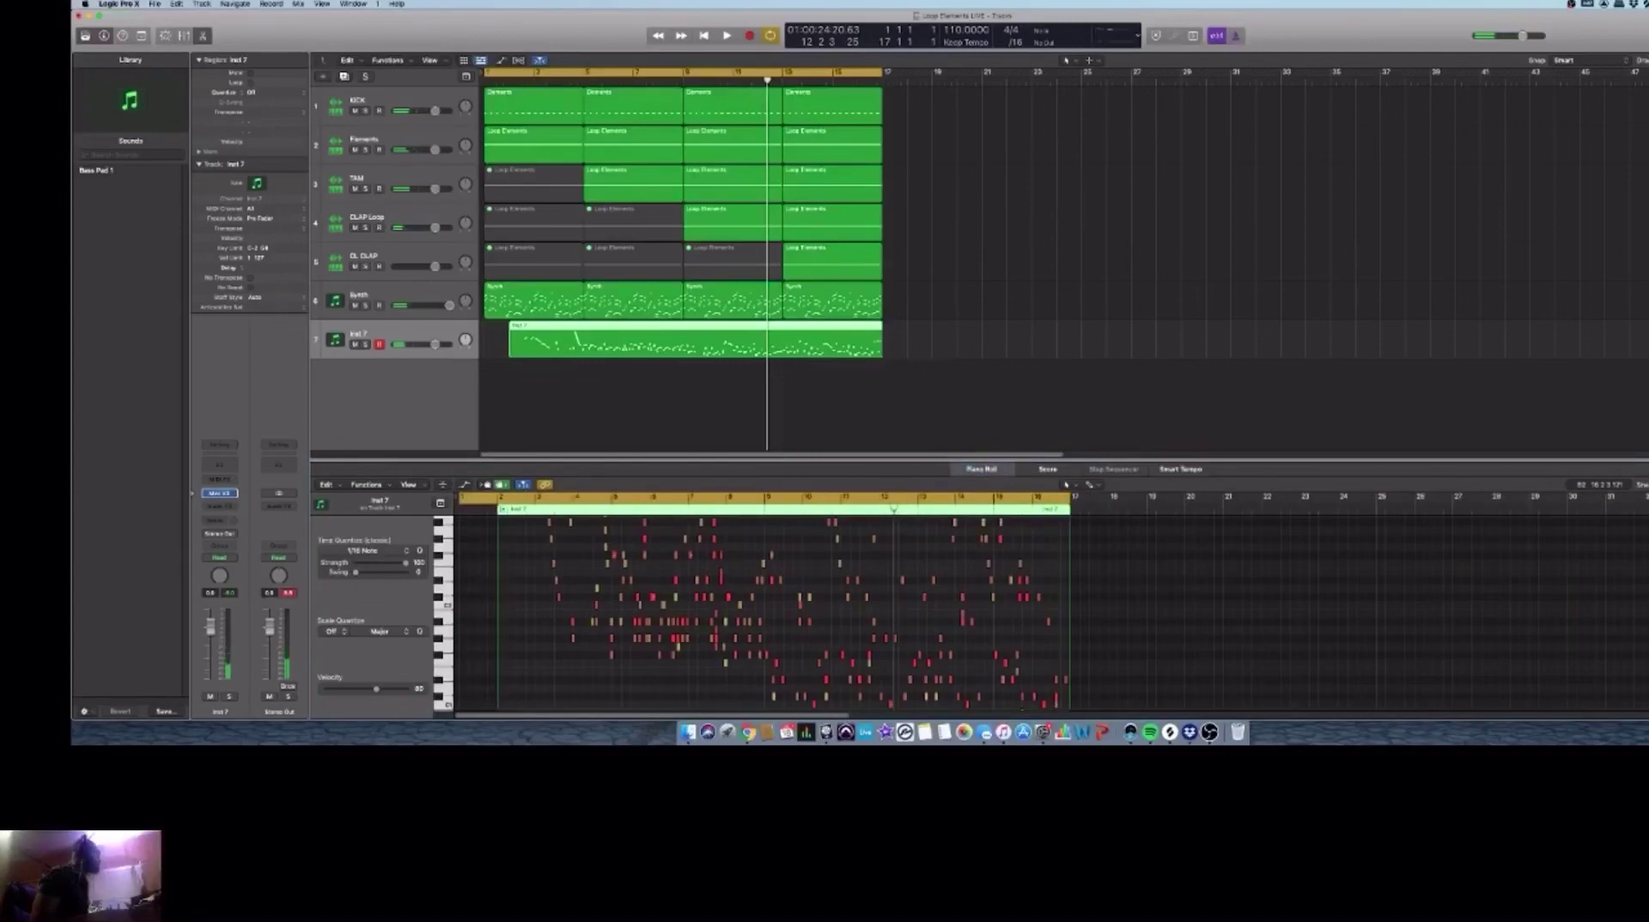
key("super+Up")
key("super+Up")
key("super+Up")
key("super+Up")
left_click_drag(1192, 666, 611, 546)
left_click(365, 551)
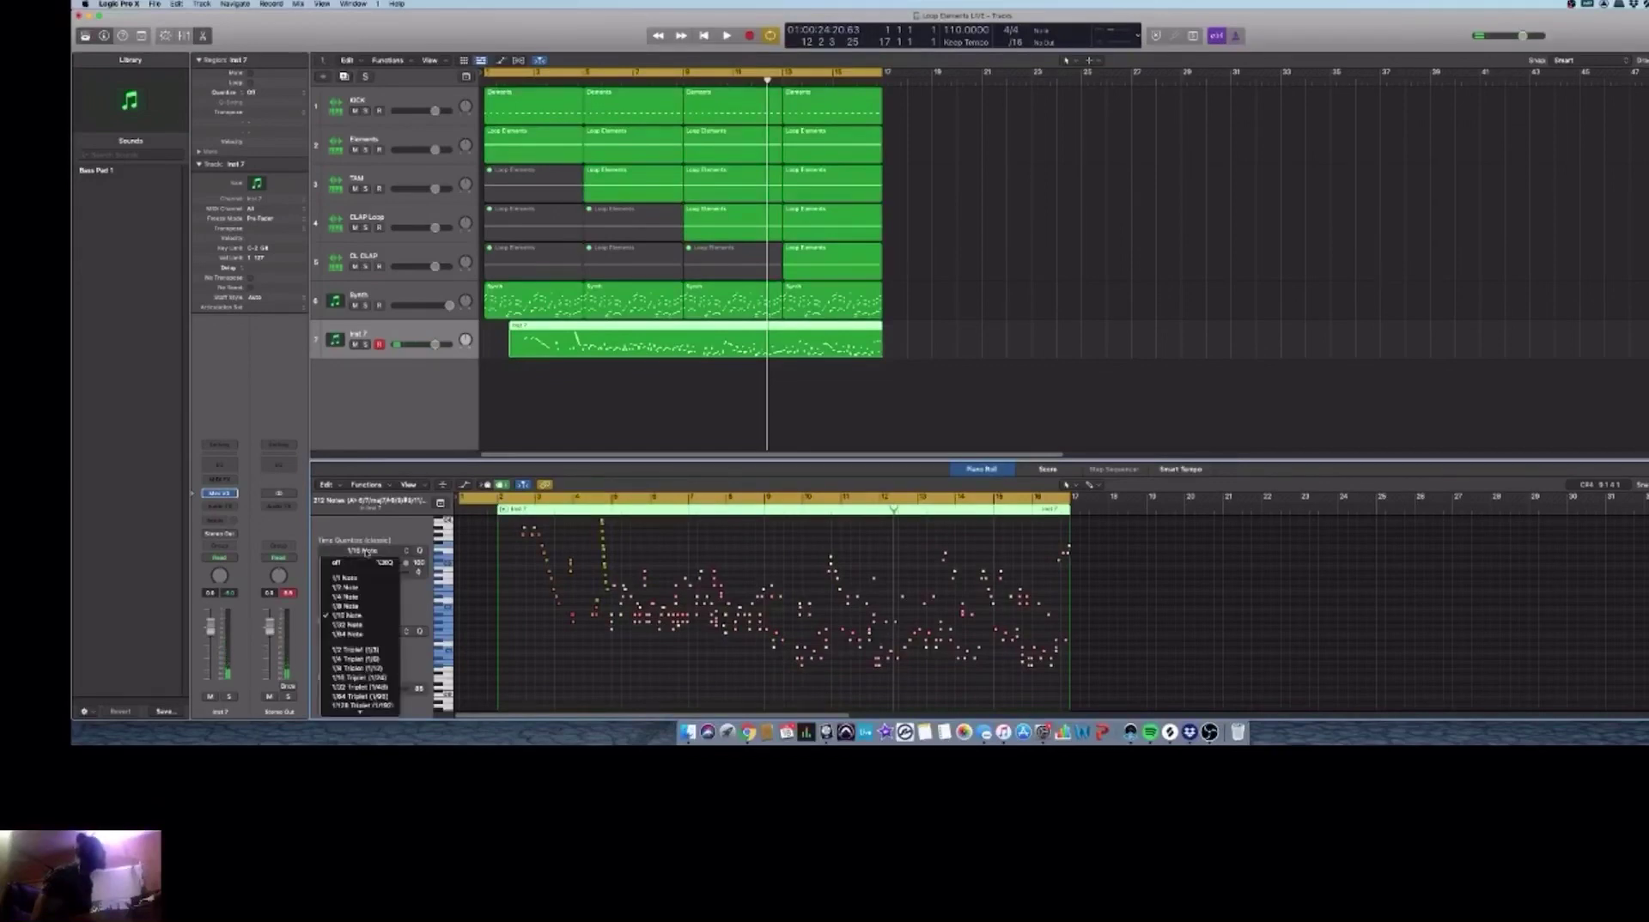
left_click(376, 616)
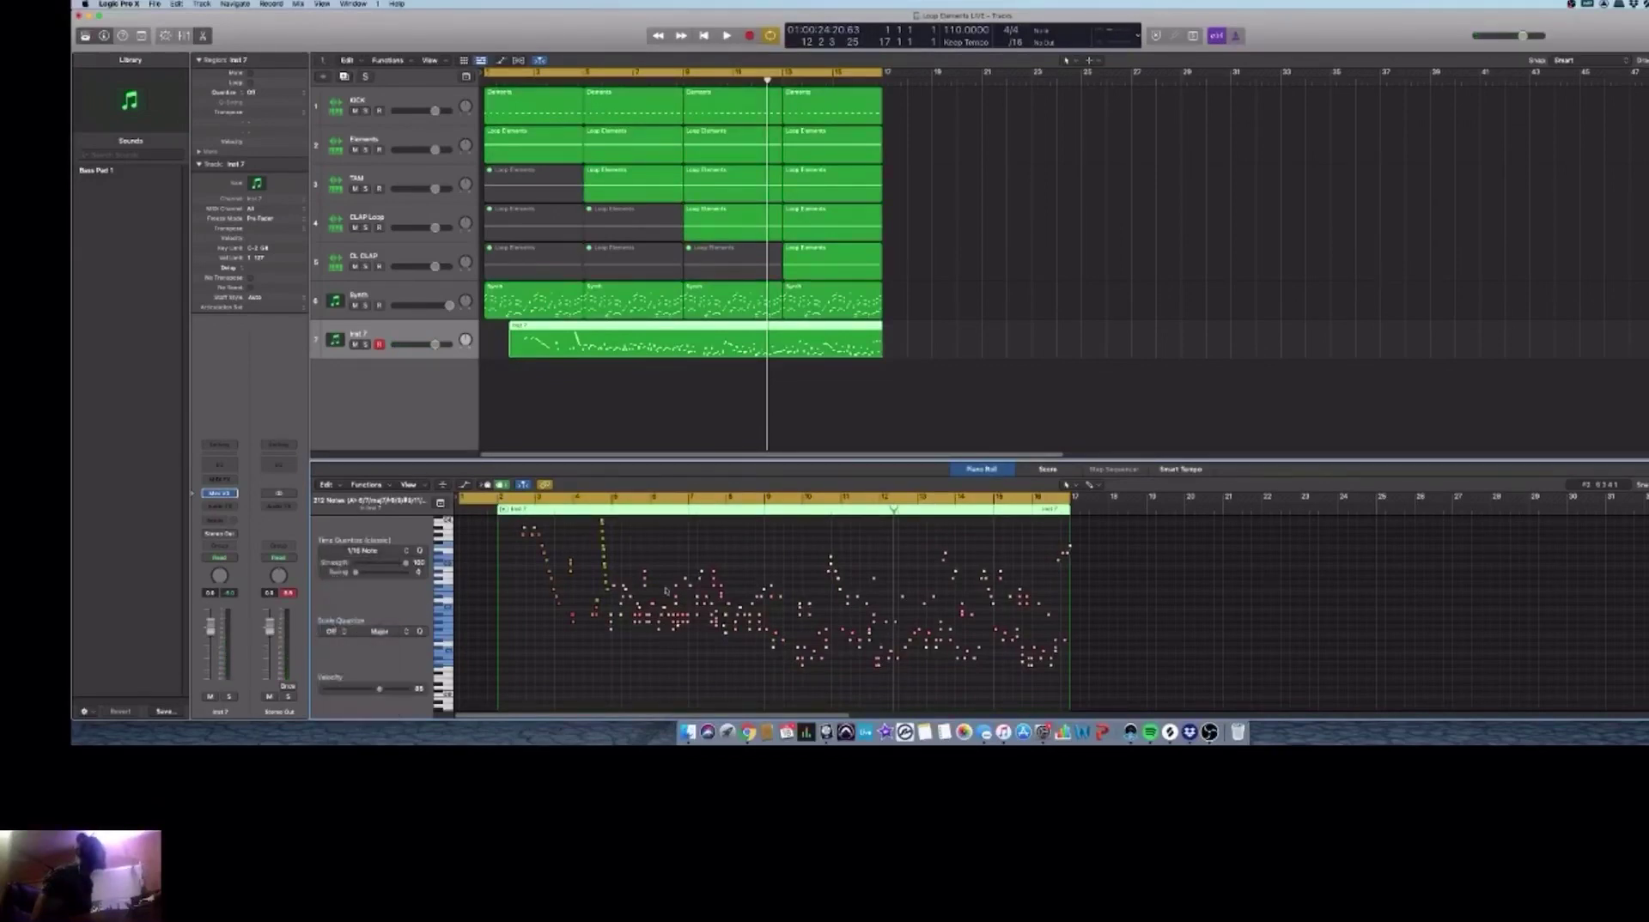
Step: Select the opening descending run of notes around bars 2 to 3 and quantize it to 1/16 Note
scroll(569, 617, "up", 2)
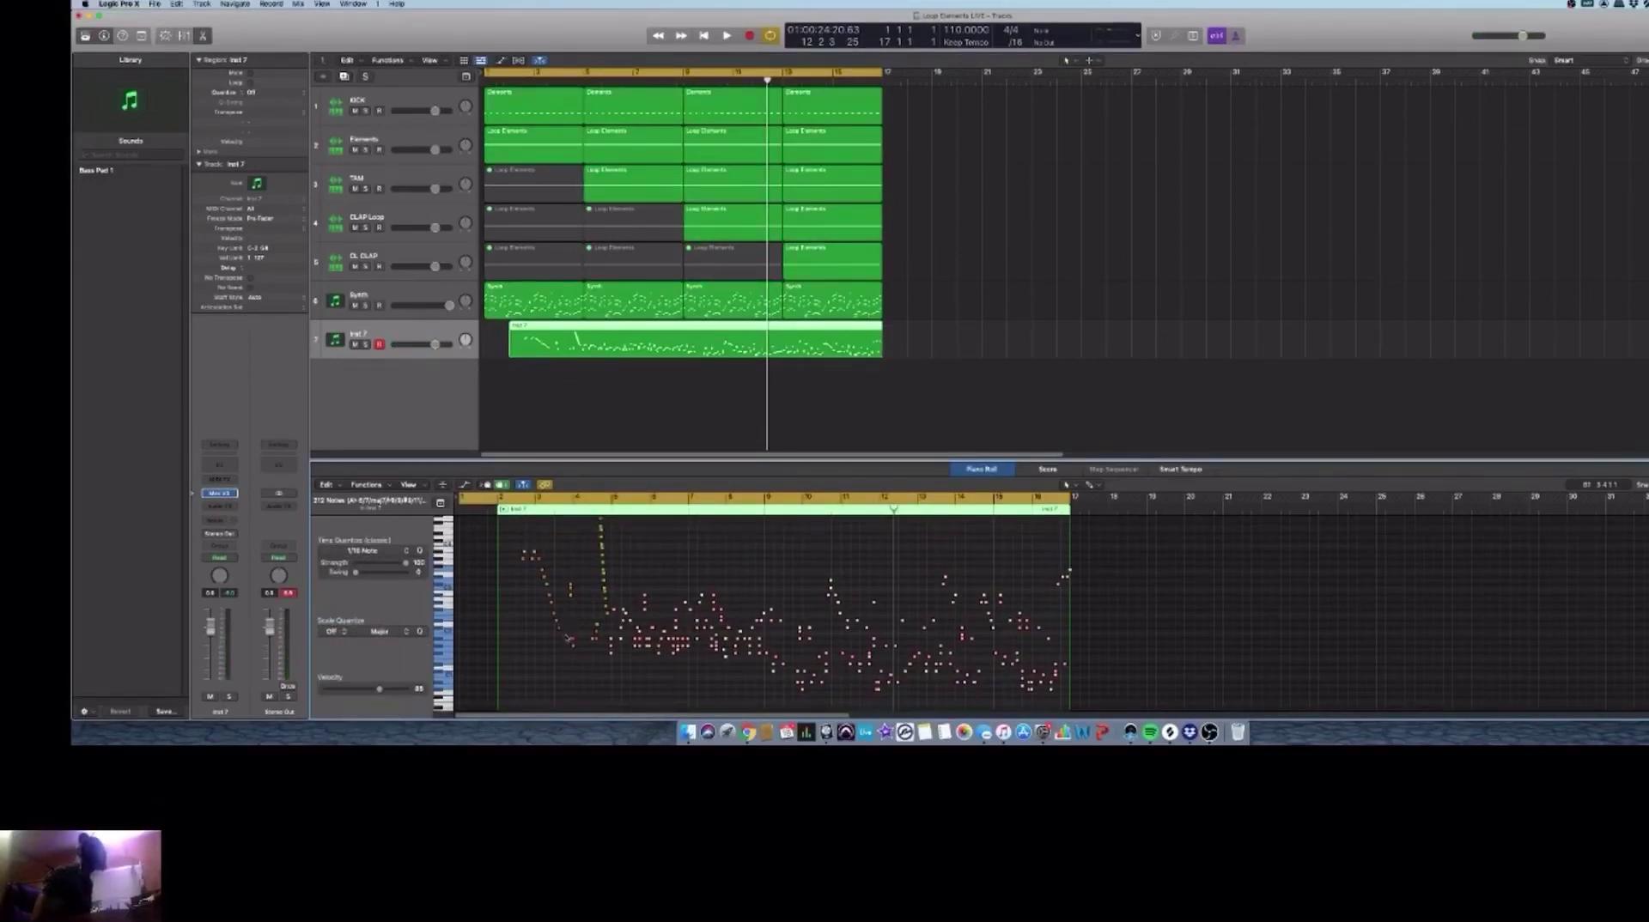
left_click_drag(565, 639, 516, 537)
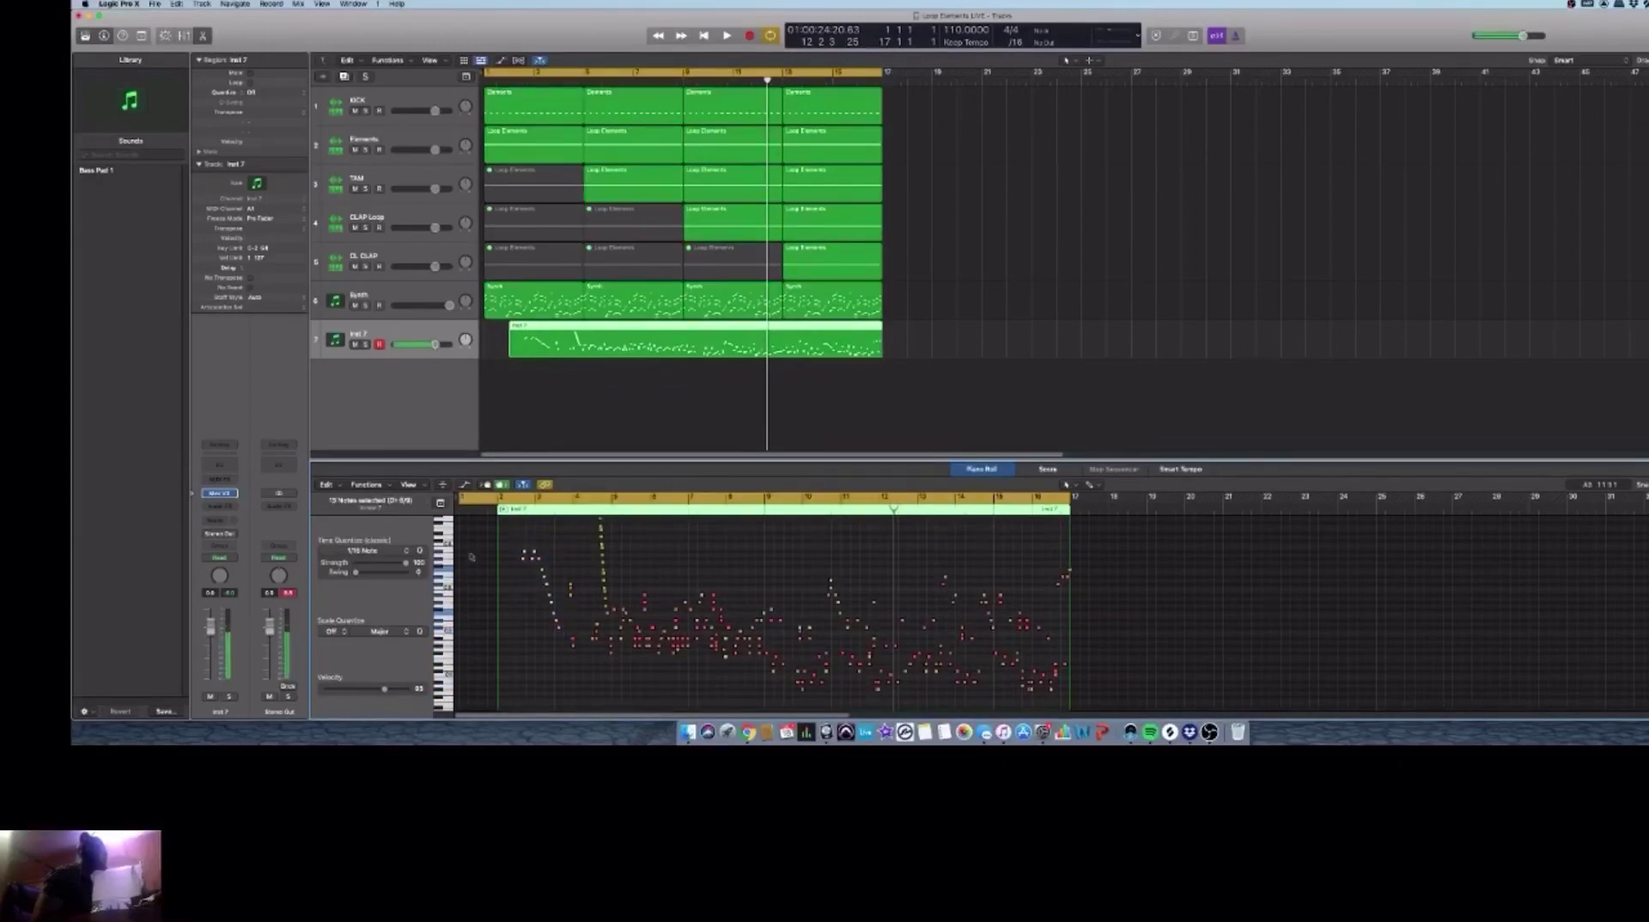
left_click(379, 551)
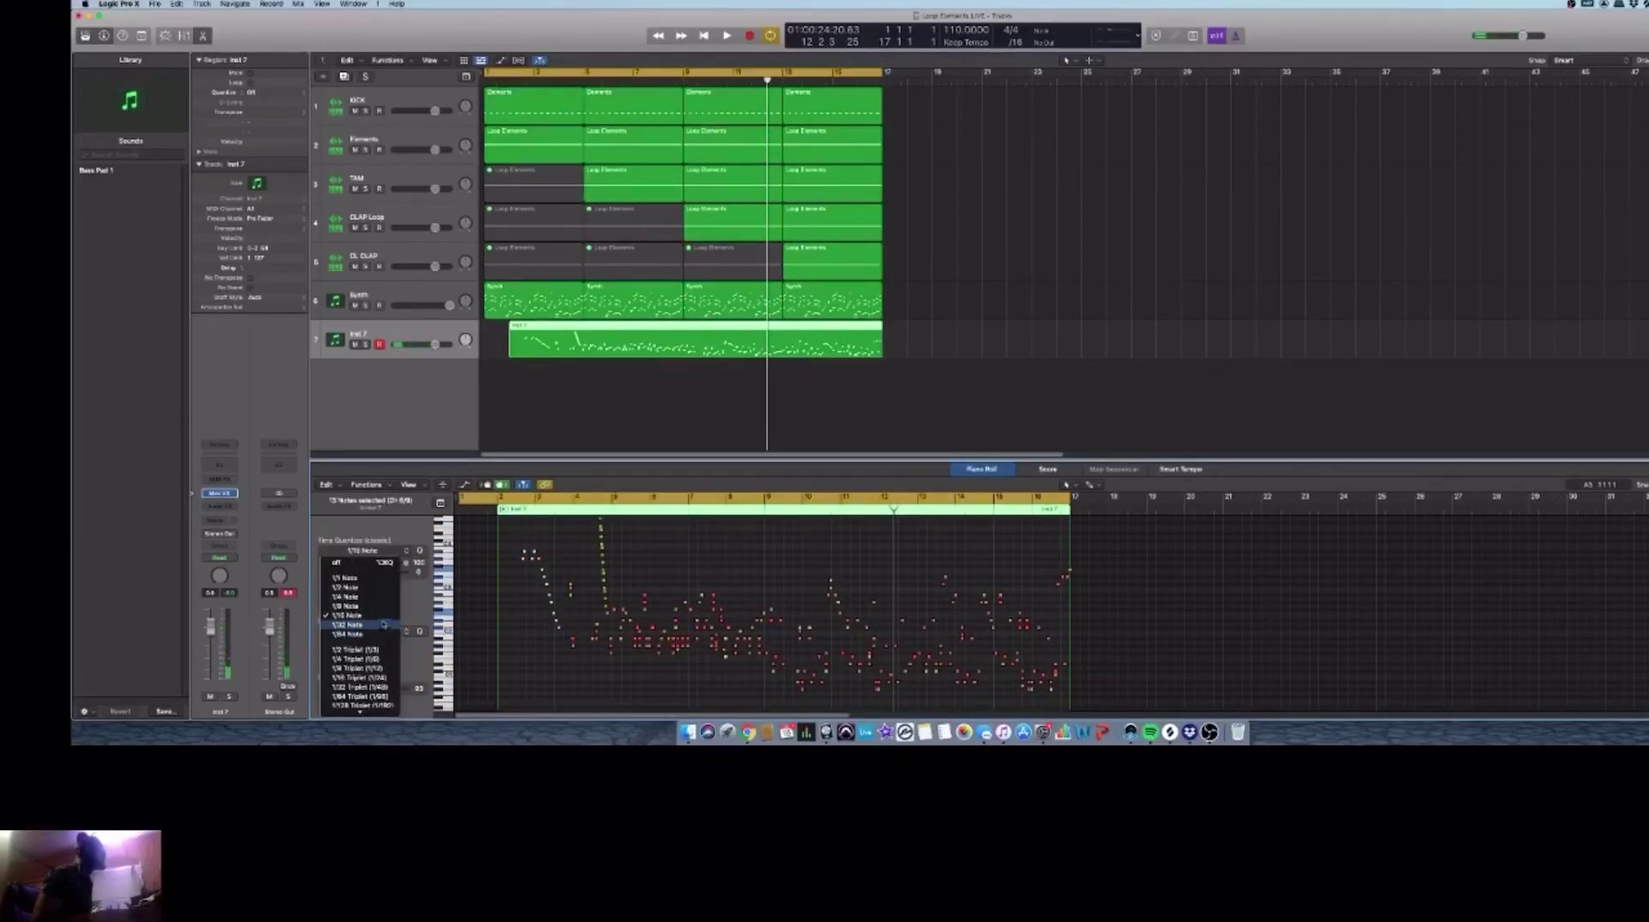
left_click(384, 619)
Step: Listen to the arrangement from bar 5, quantize the notes from about bar 4 onward to 1/32 Note and restart playback
key("space")
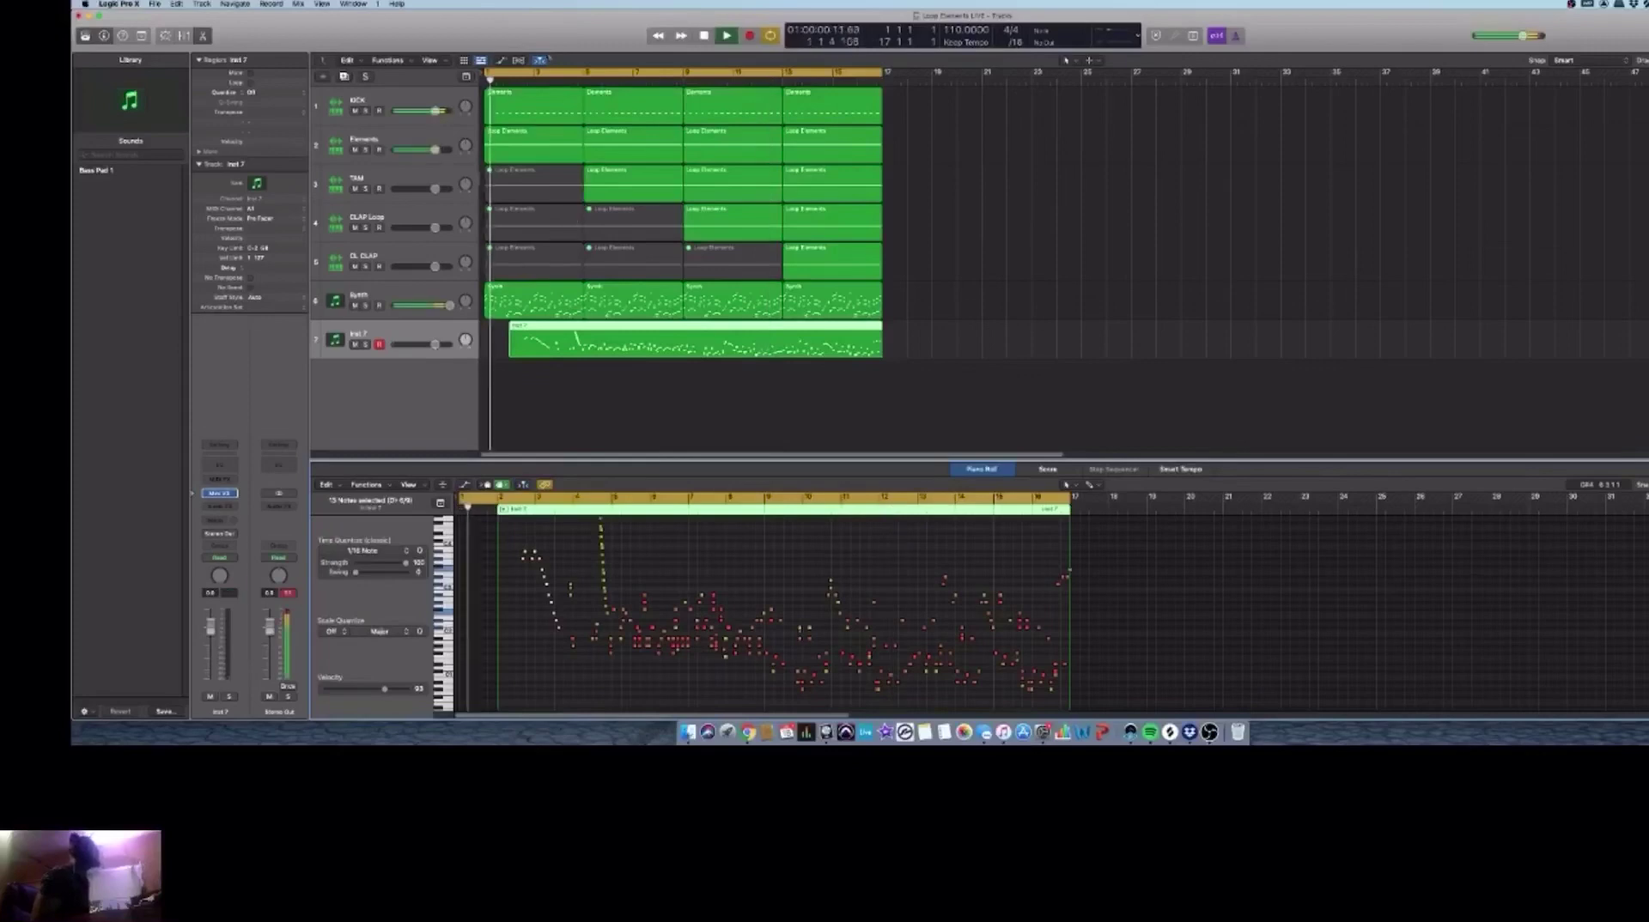
left_click(583, 80)
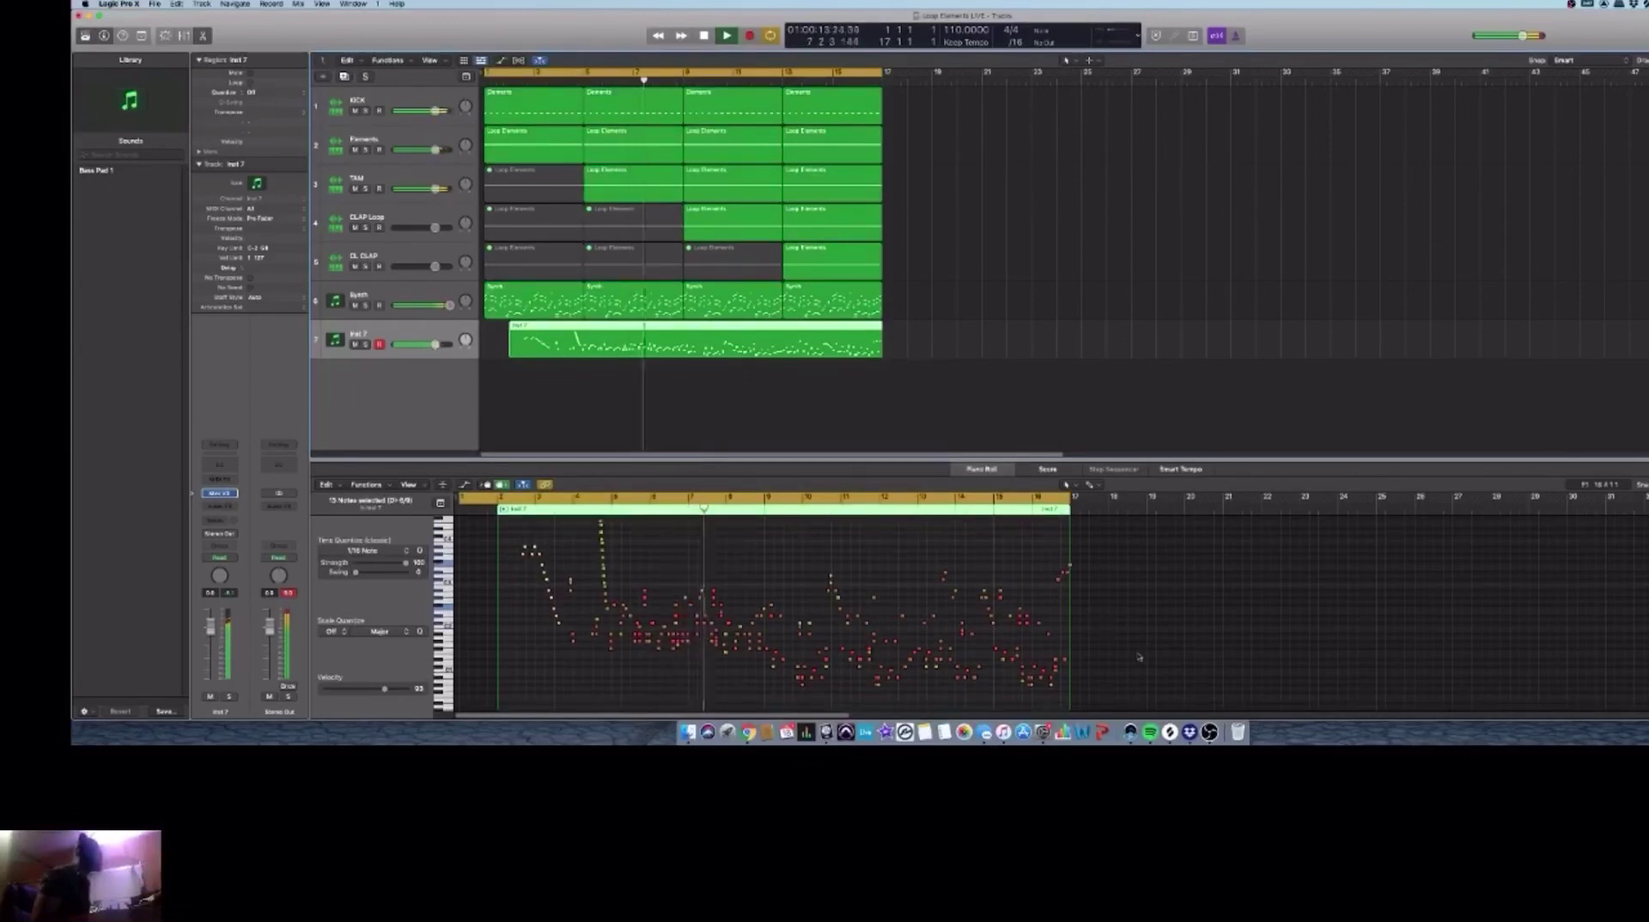
left_click_drag(1133, 691, 601, 543)
key("space")
left_click(378, 558)
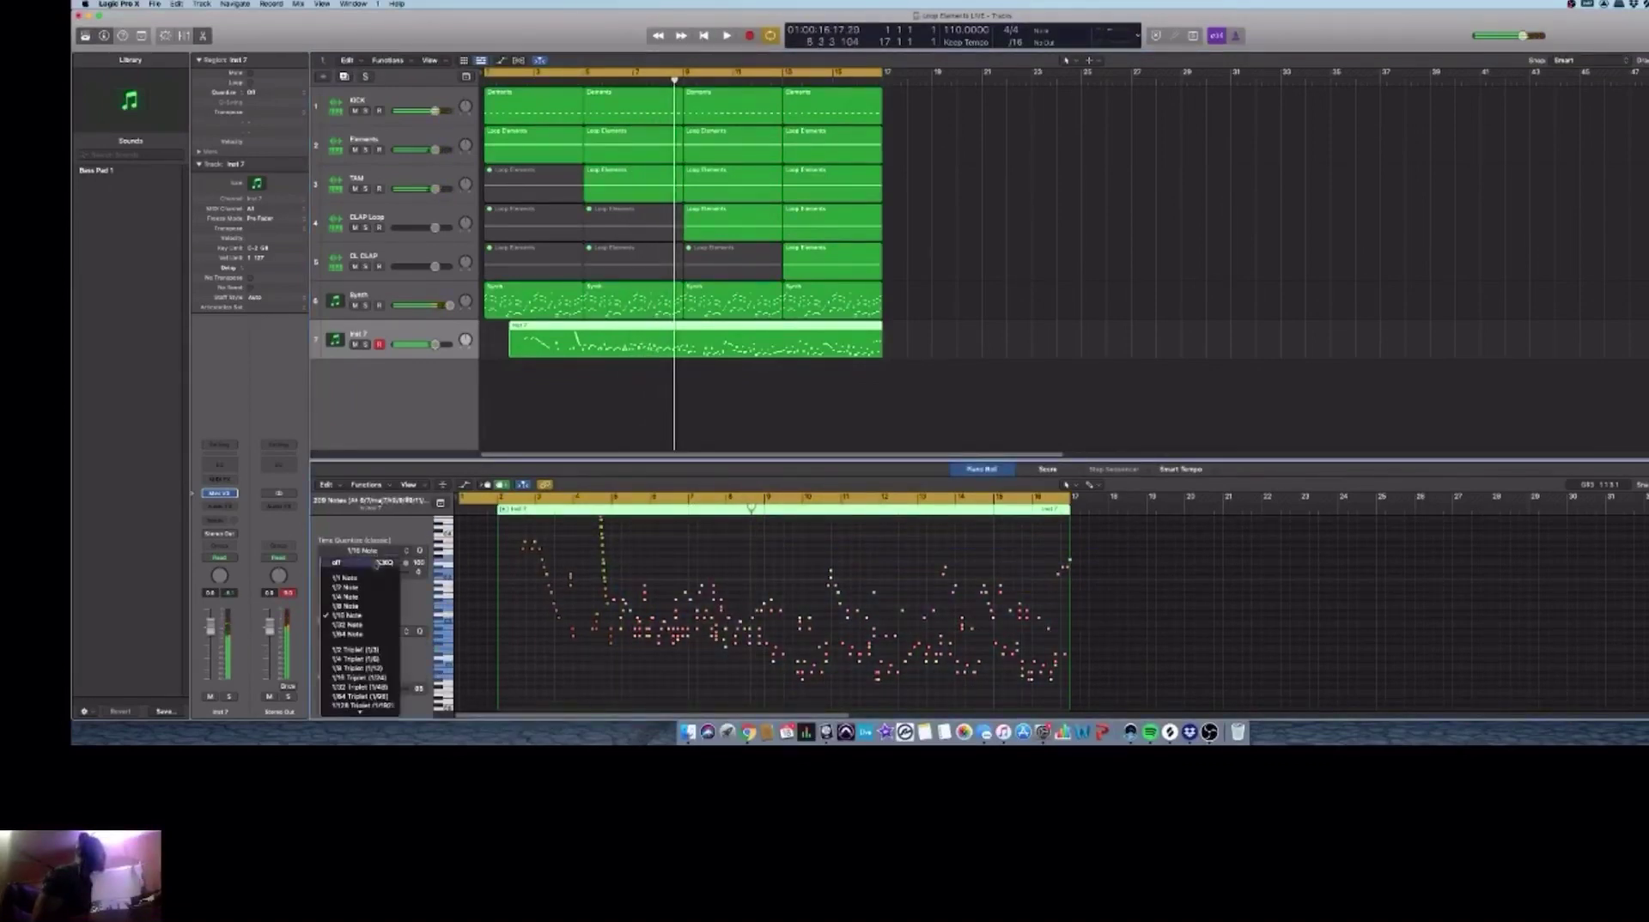
left_click(365, 627)
key("space")
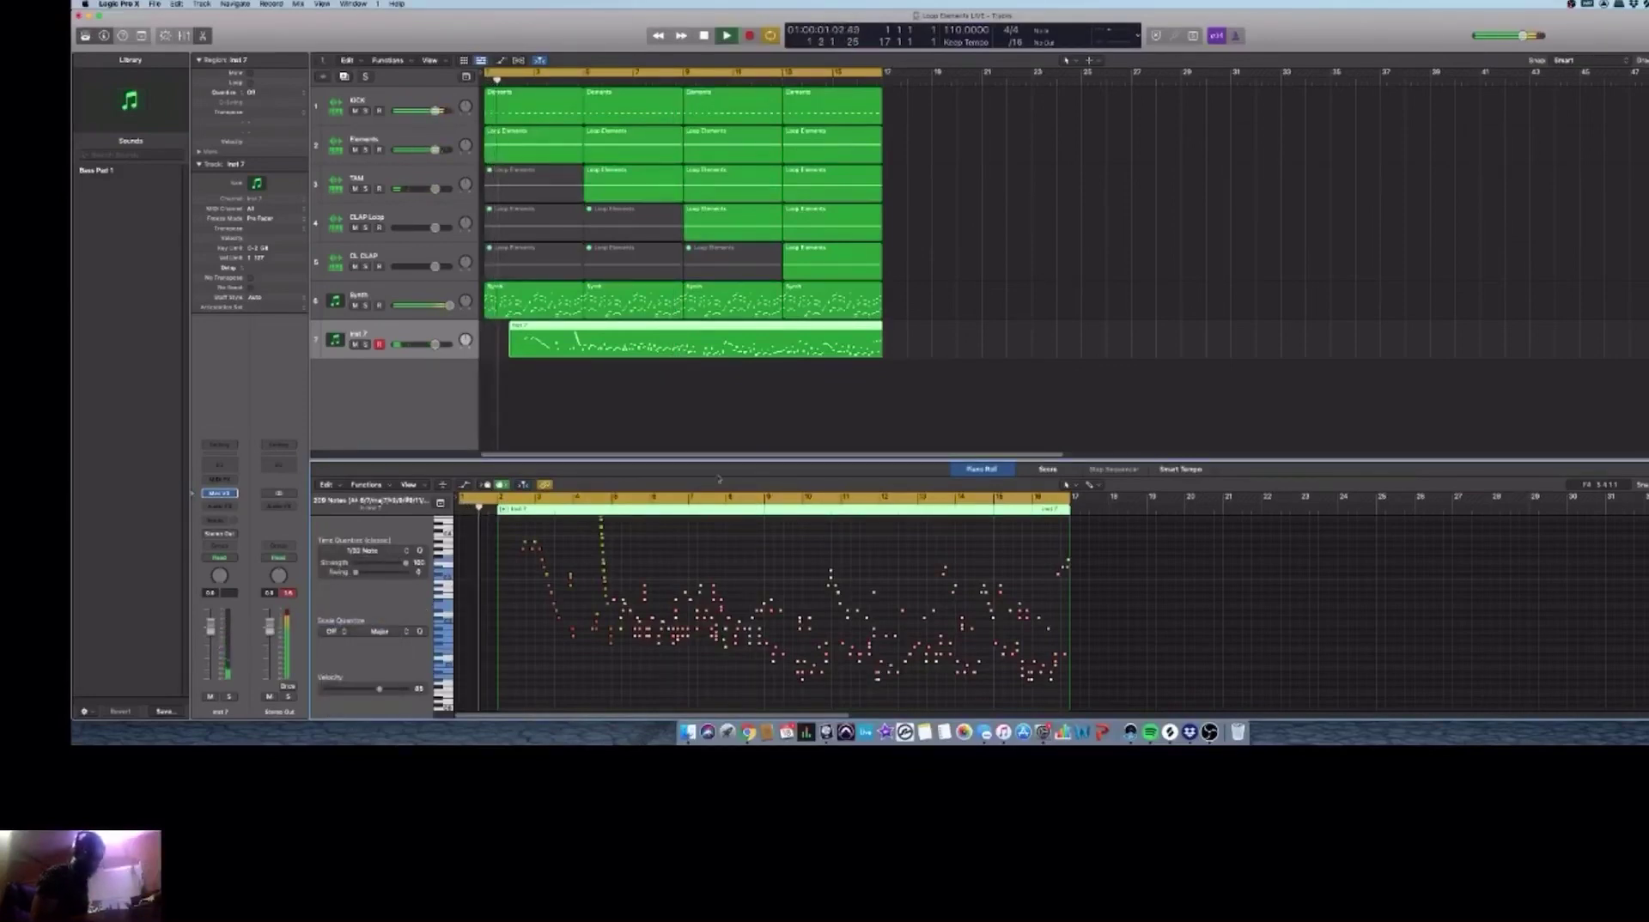
Step: Mute the TAM track's region spanning bars 5 to 9
left_click(703, 415)
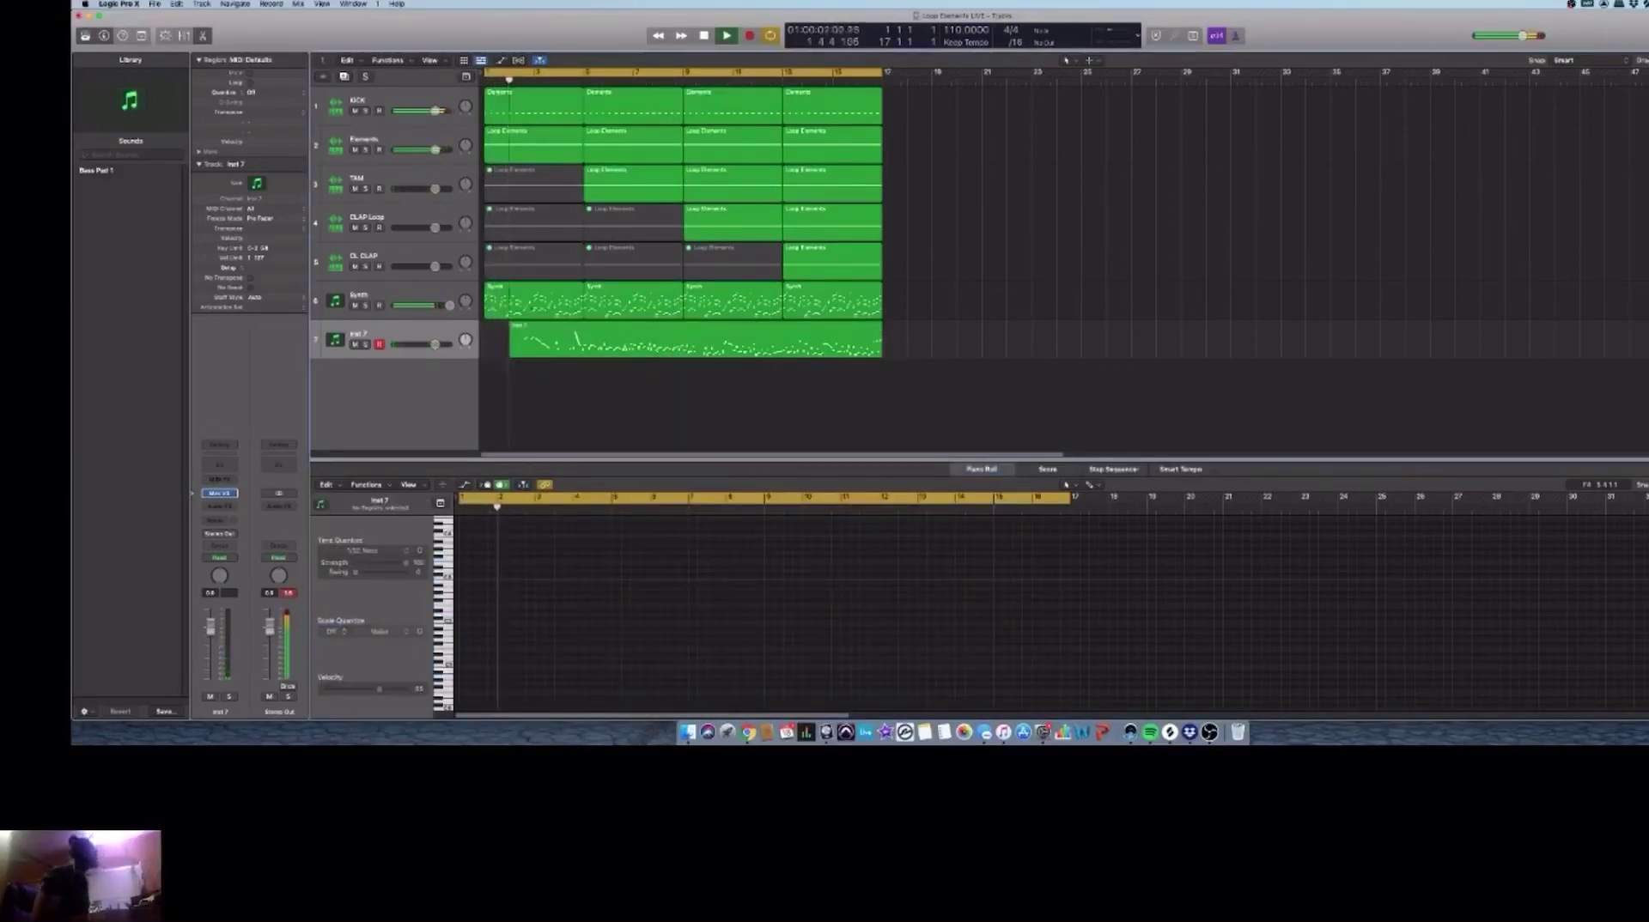
left_click(635, 193)
key("ctrl+m")
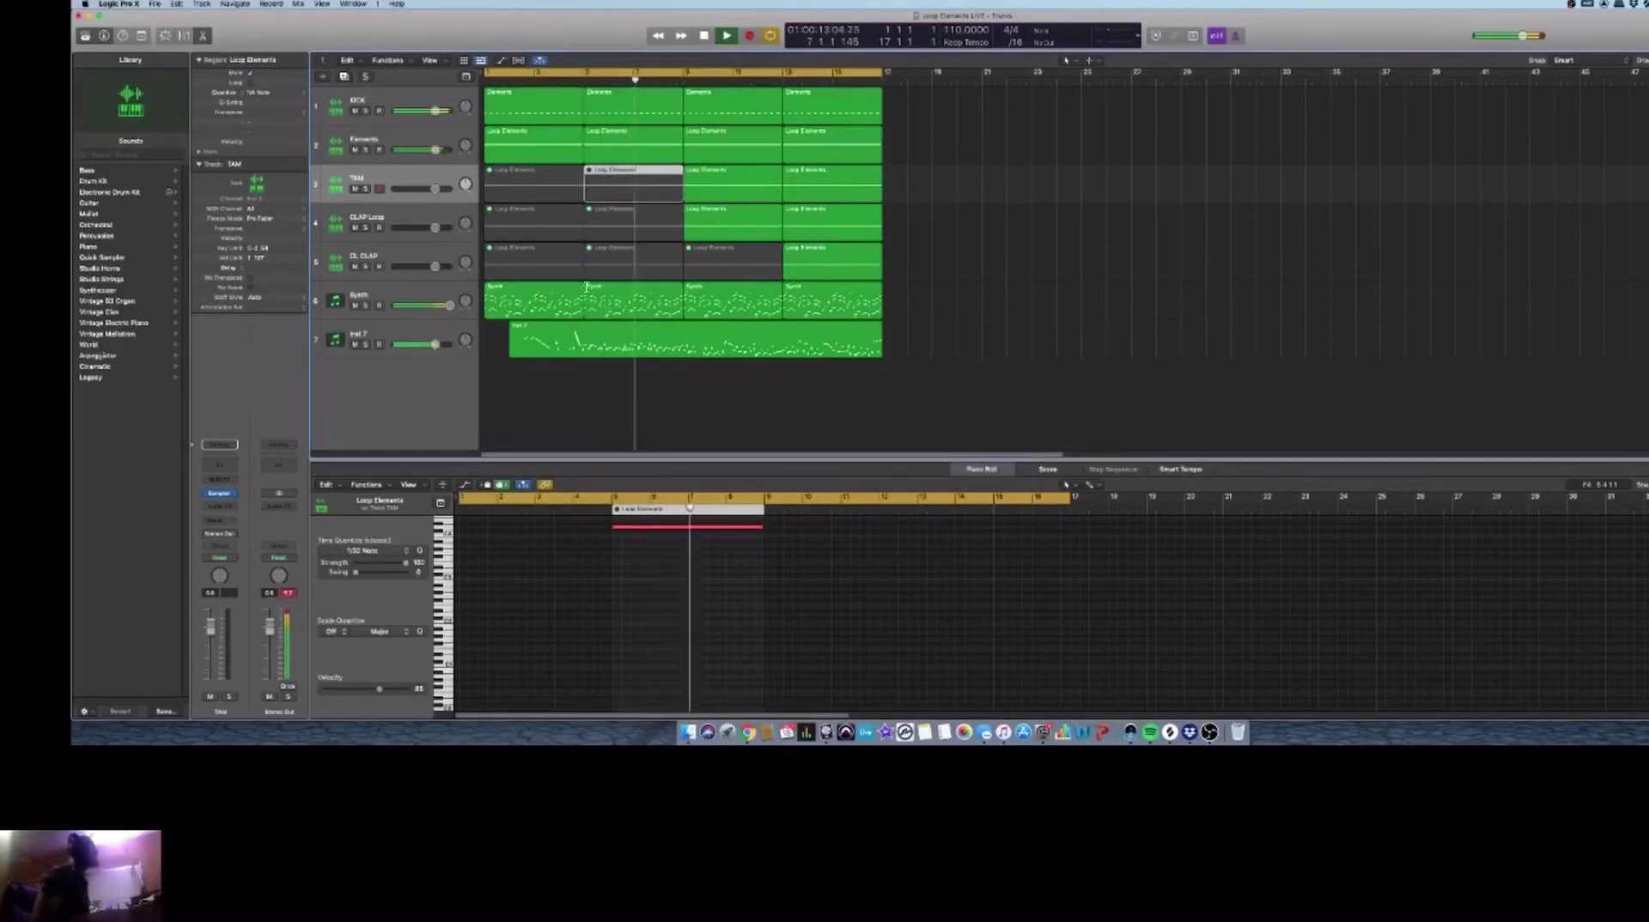
Step: Create a software instrument track below the Mini V3 track with Alchemy as its instrument
left_click(396, 334)
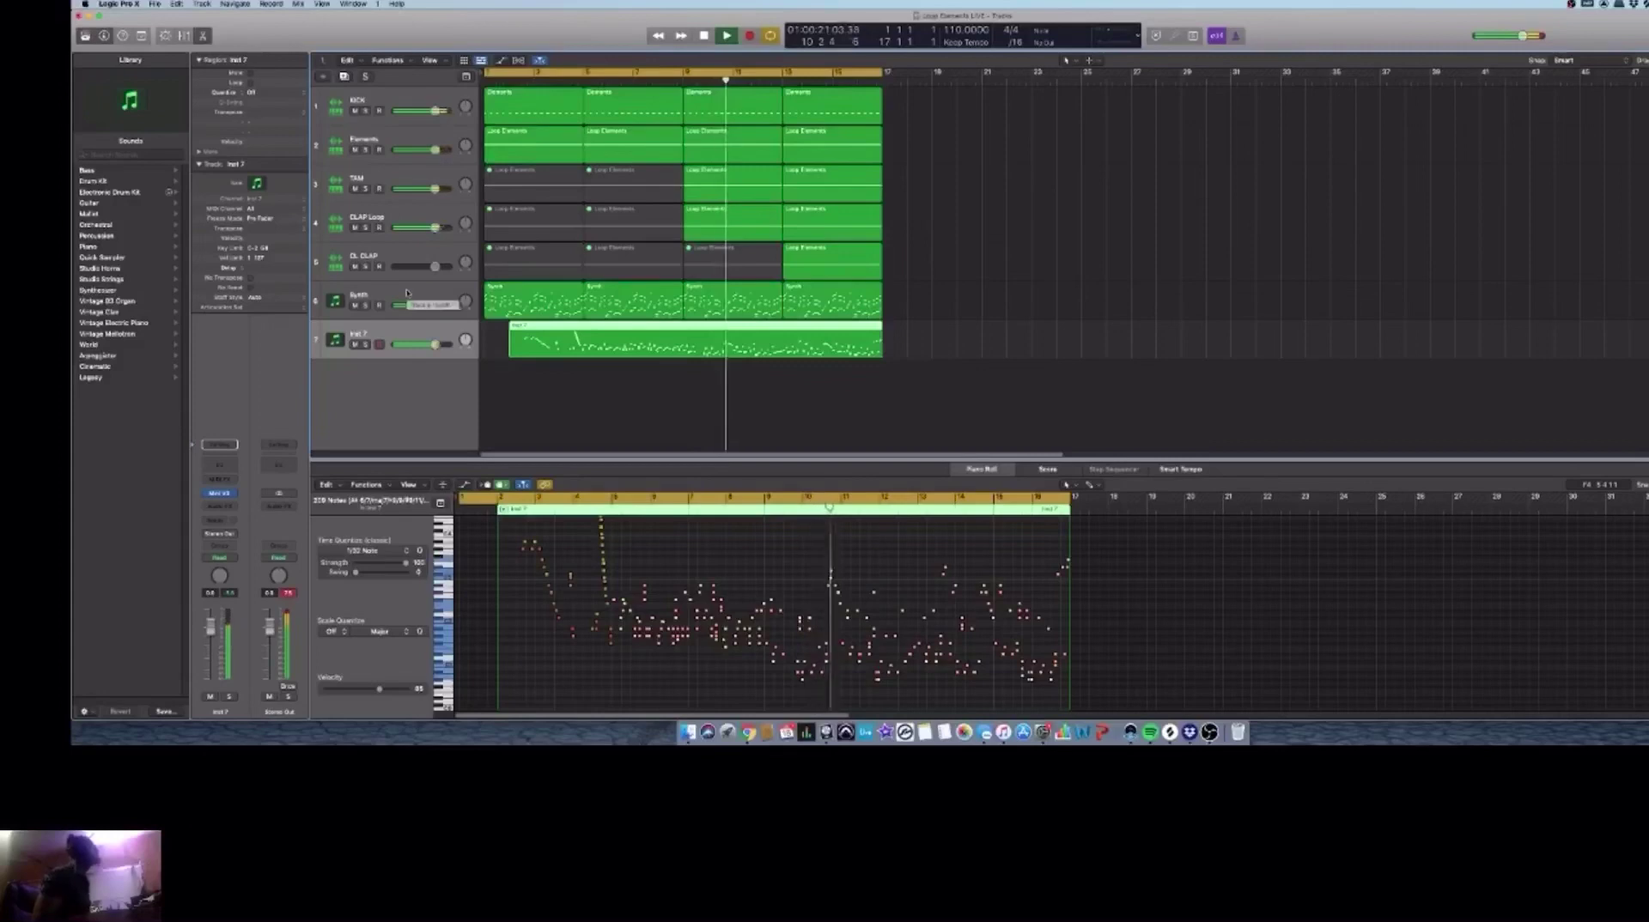
key("alt+super+n")
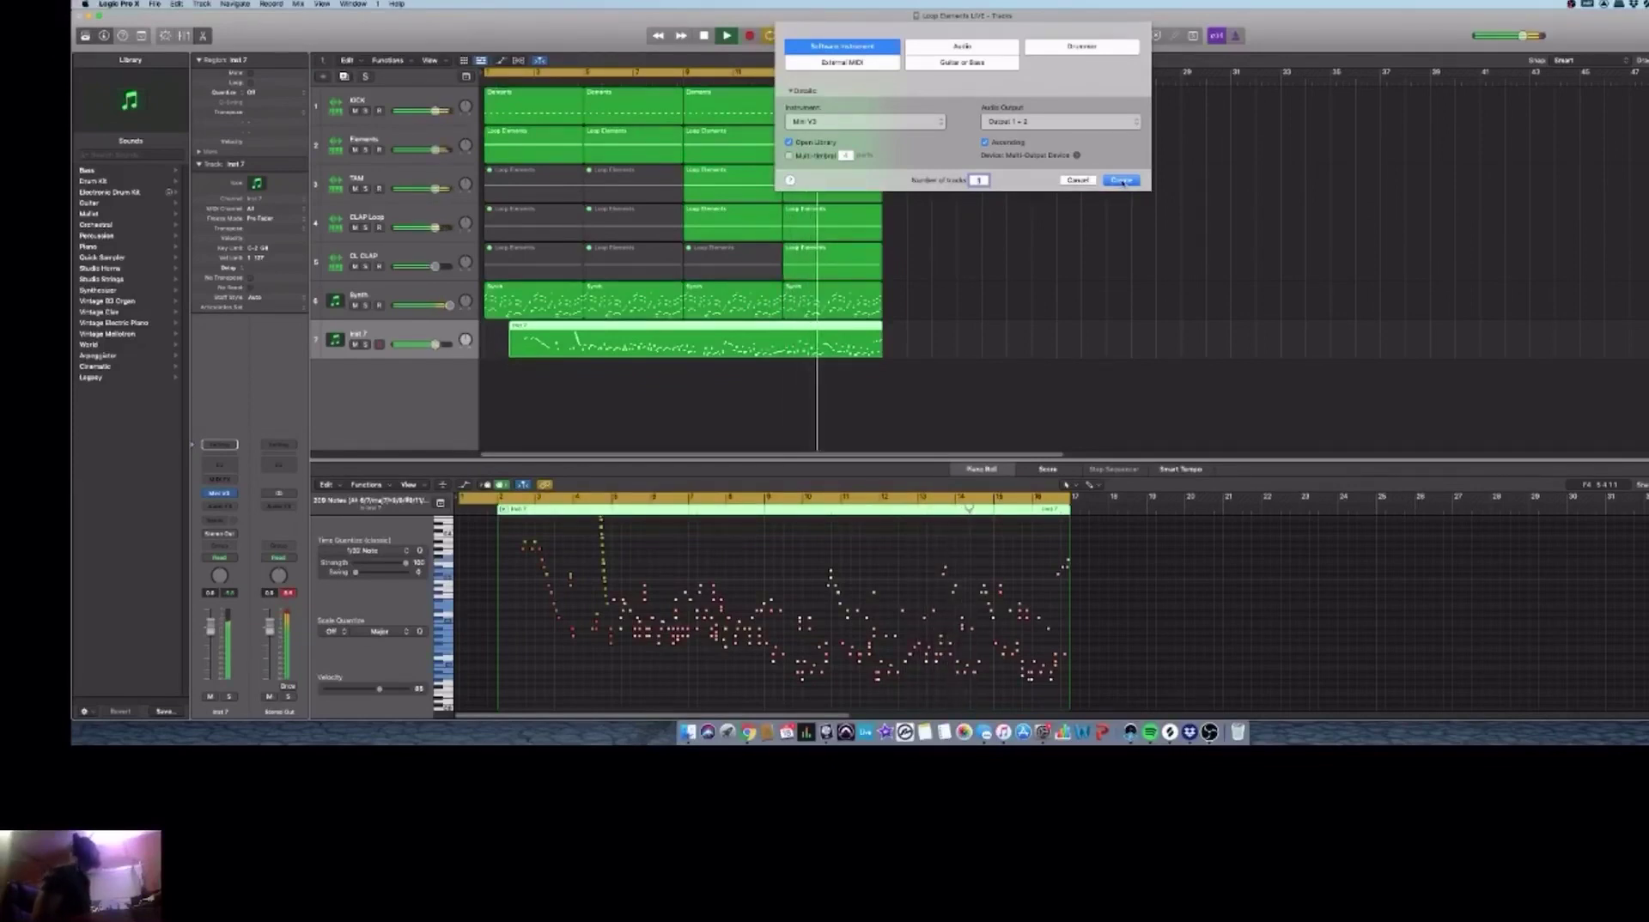
left_click(909, 121)
mouse_move(894, 175)
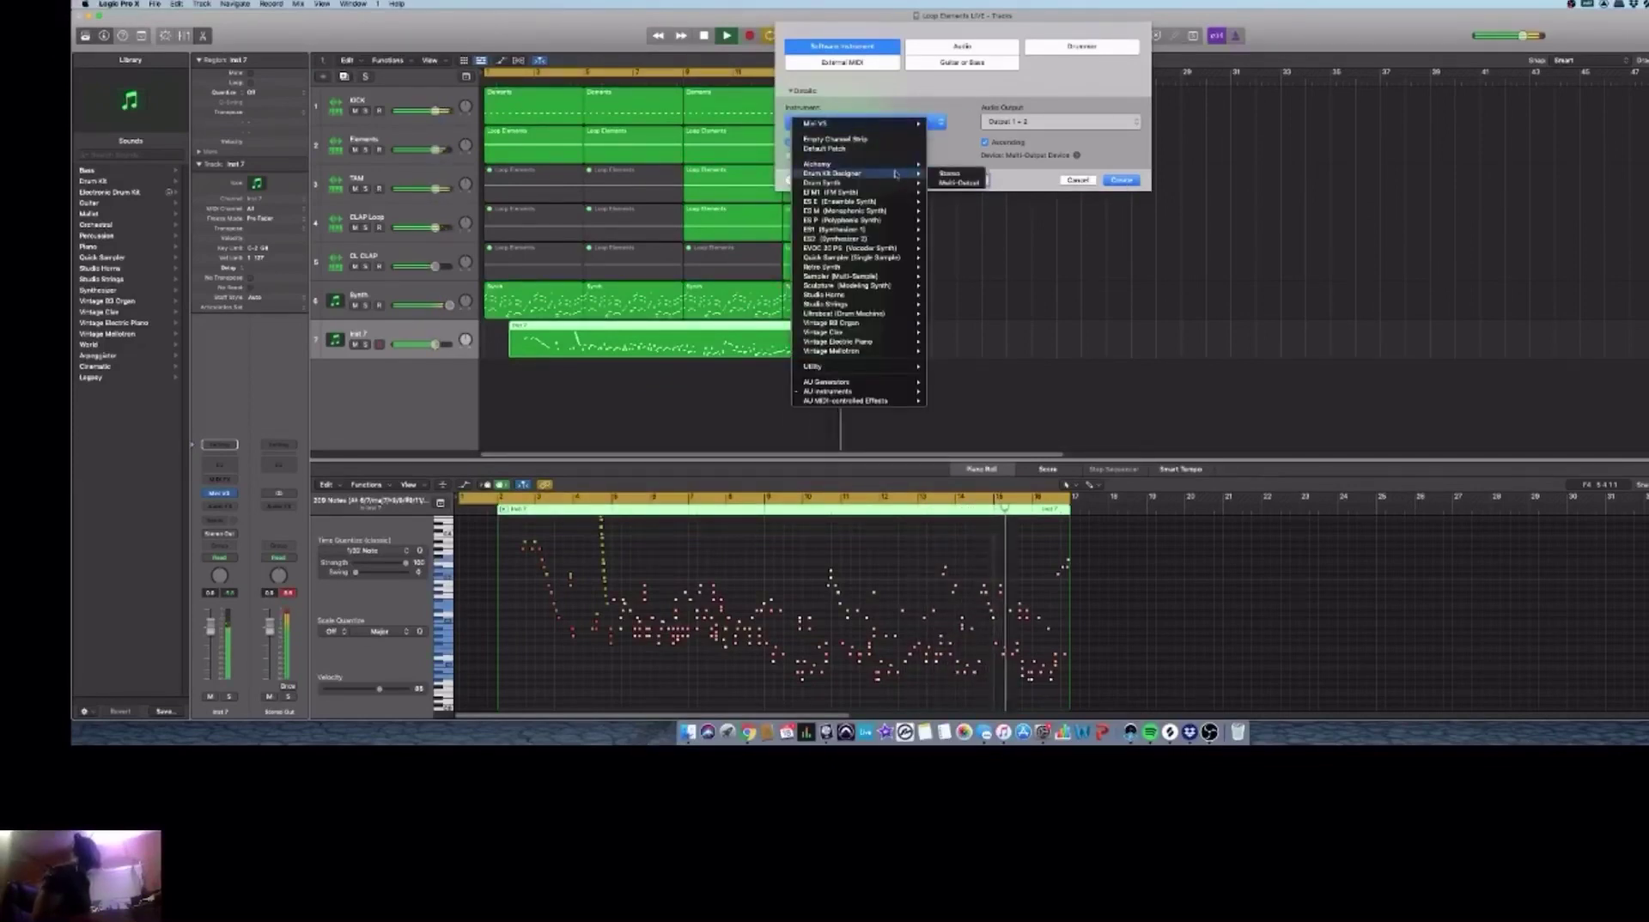
left_click(823, 163)
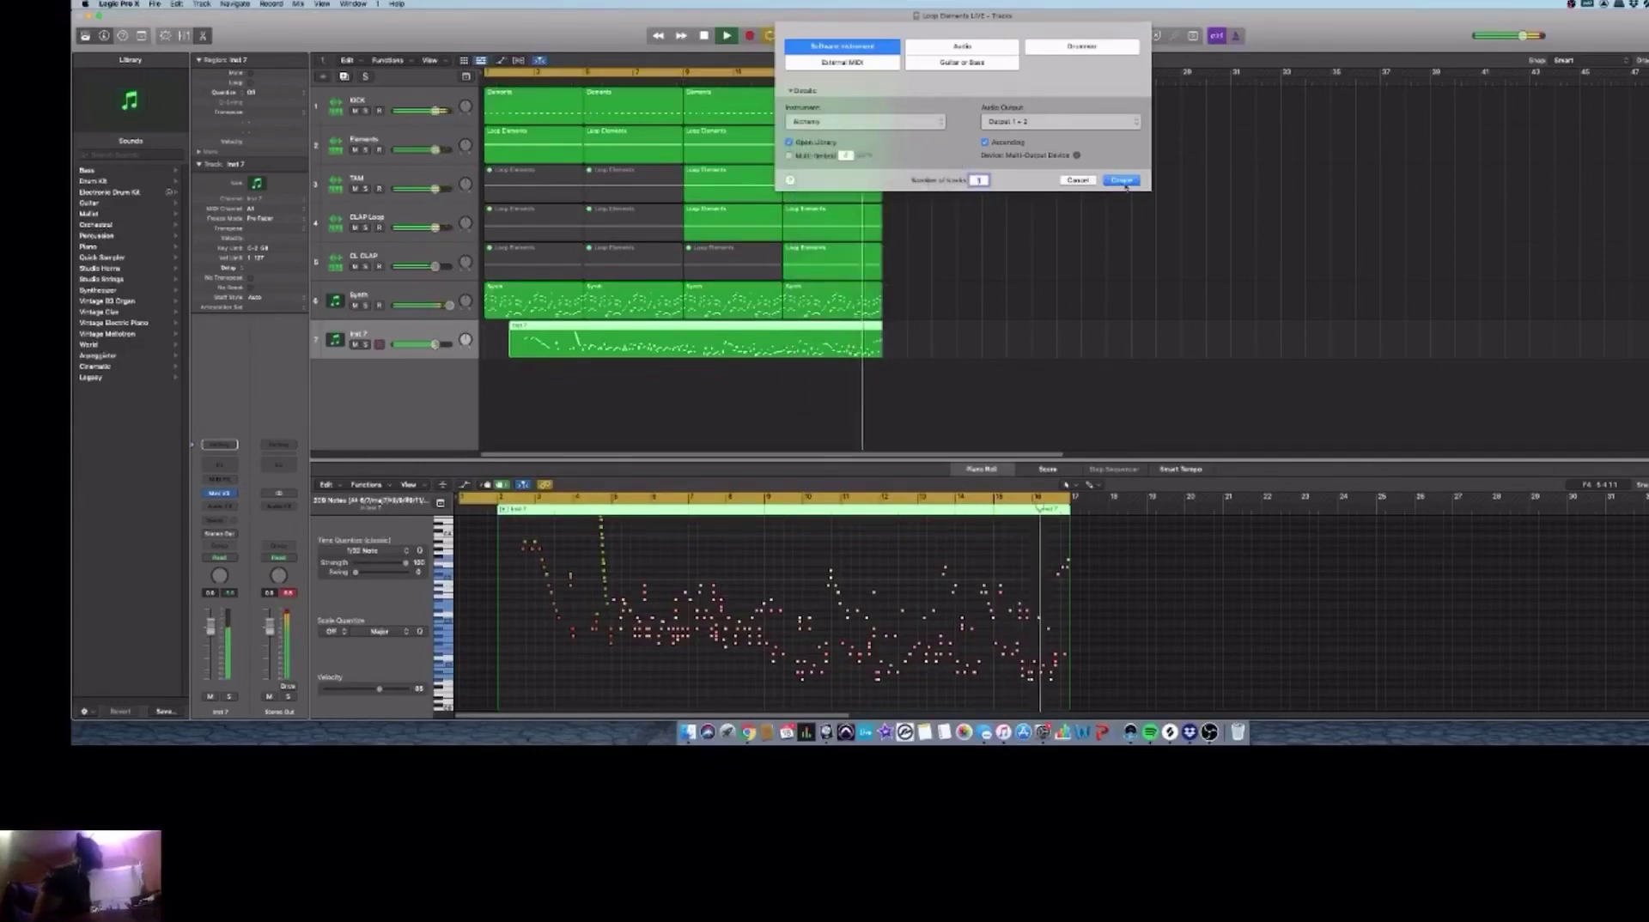
left_click(1123, 181)
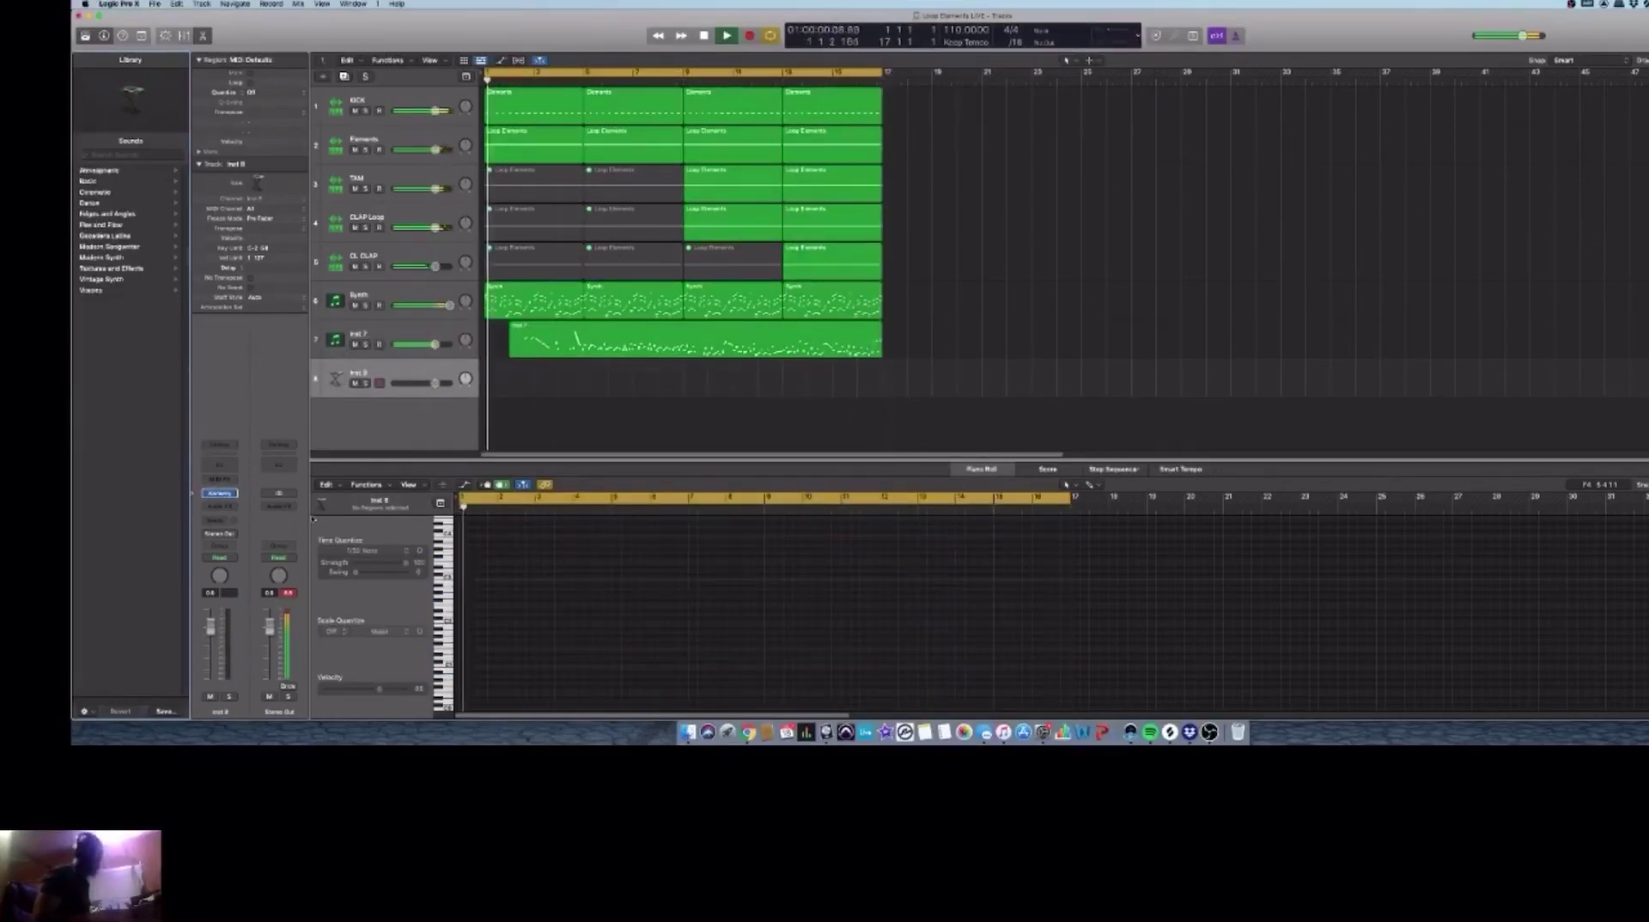